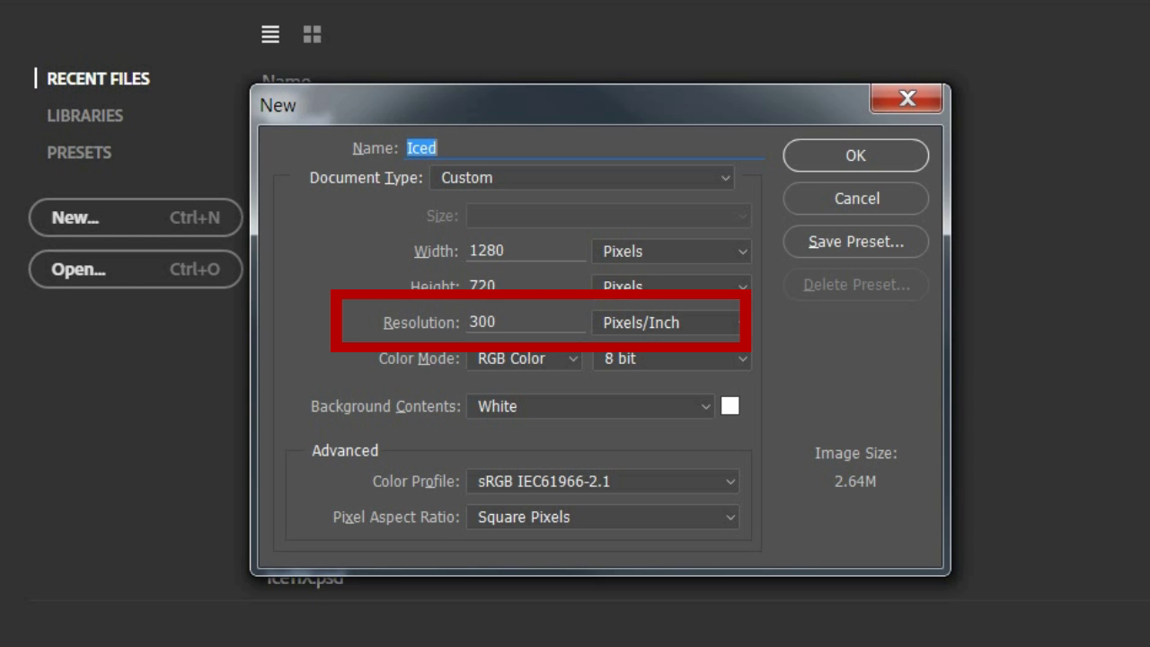
- Create Iced.psd, restore default black/white colours, and fill the Background with 50% Gray
{"action": "left_click", "coordinate": [868, 154]}
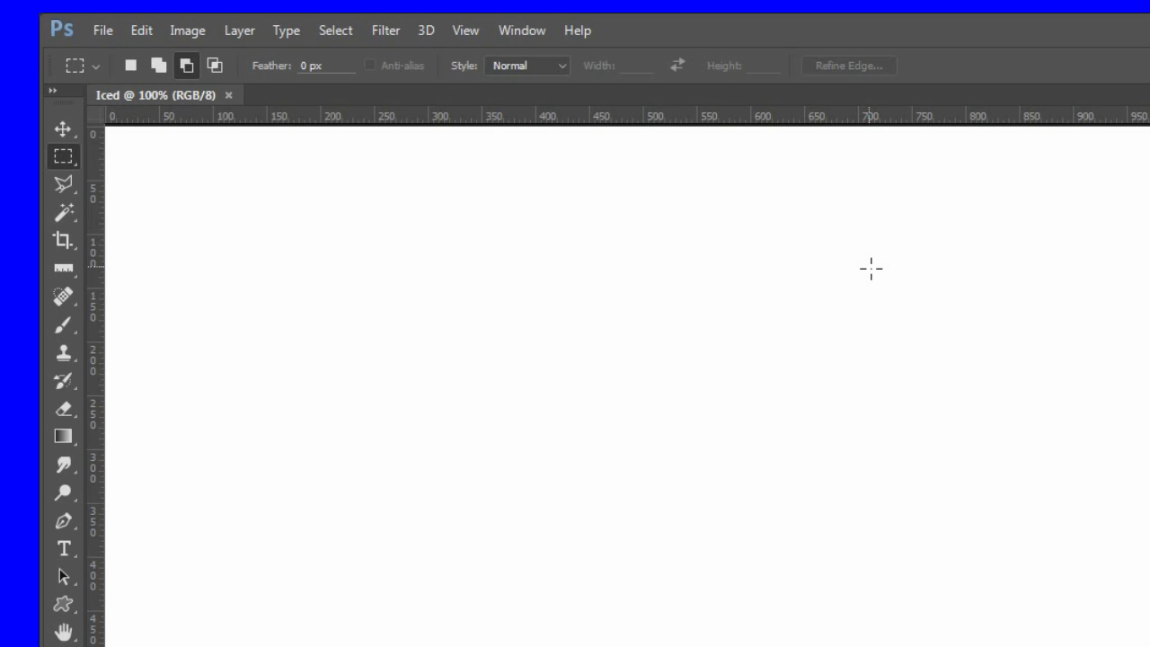
{"action": "key", "text": "d"}
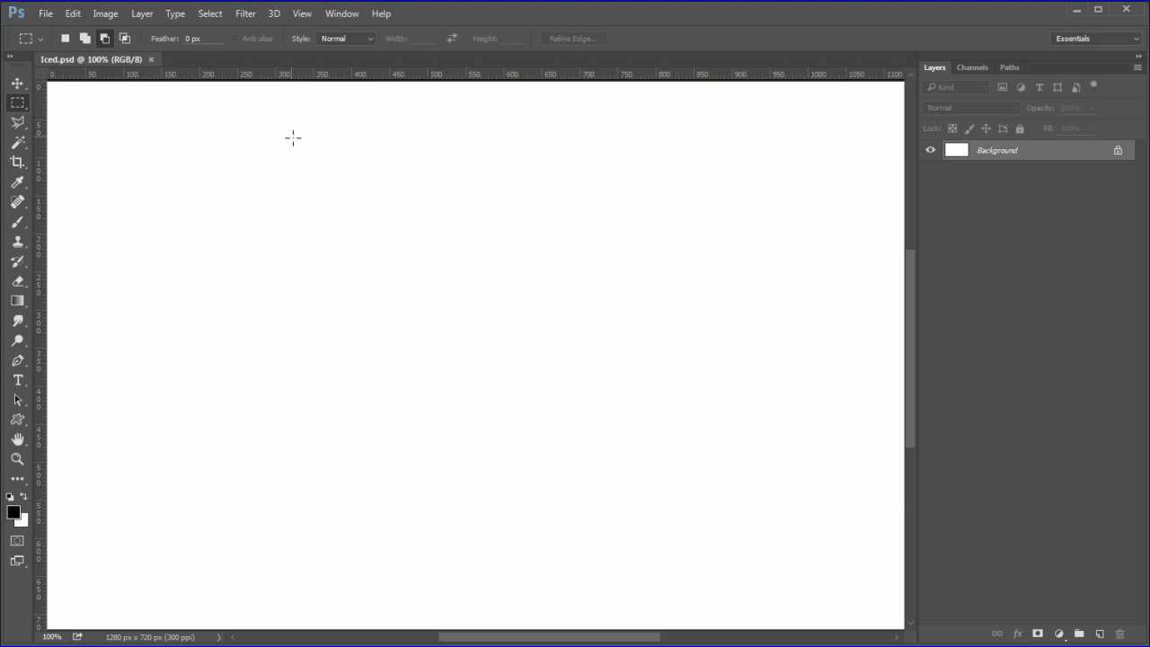
{"action": "left_click", "coordinate": [72, 14]}
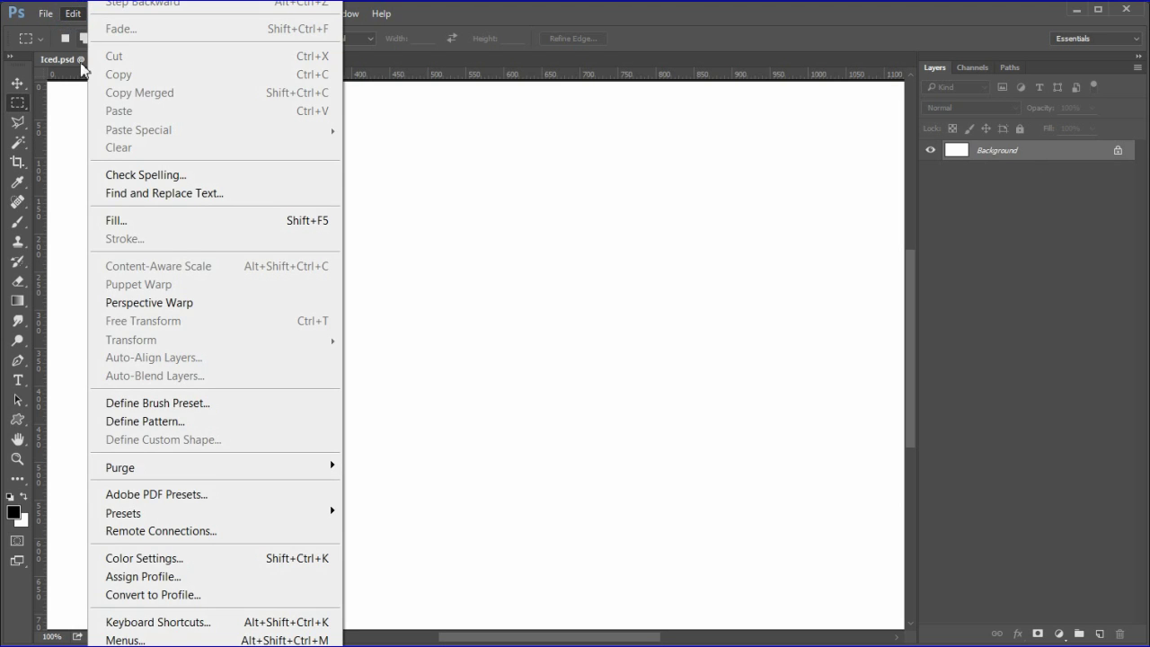
{"action": "left_click", "coordinate": [188, 221]}
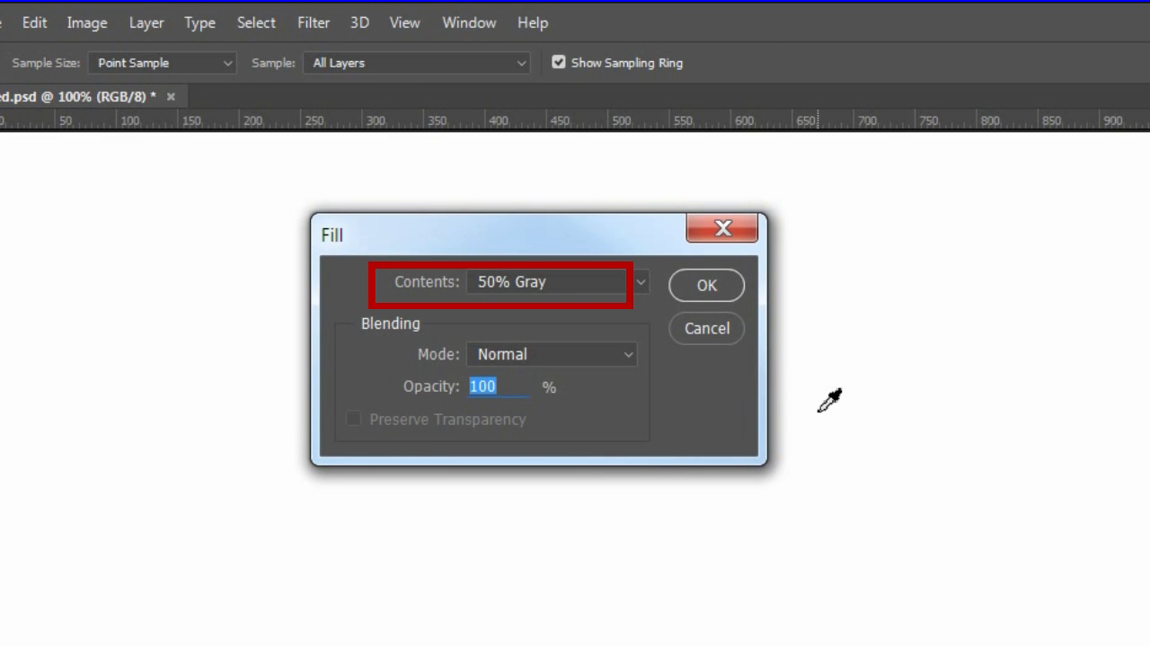
{"action": "left_click", "coordinate": [706, 284]}
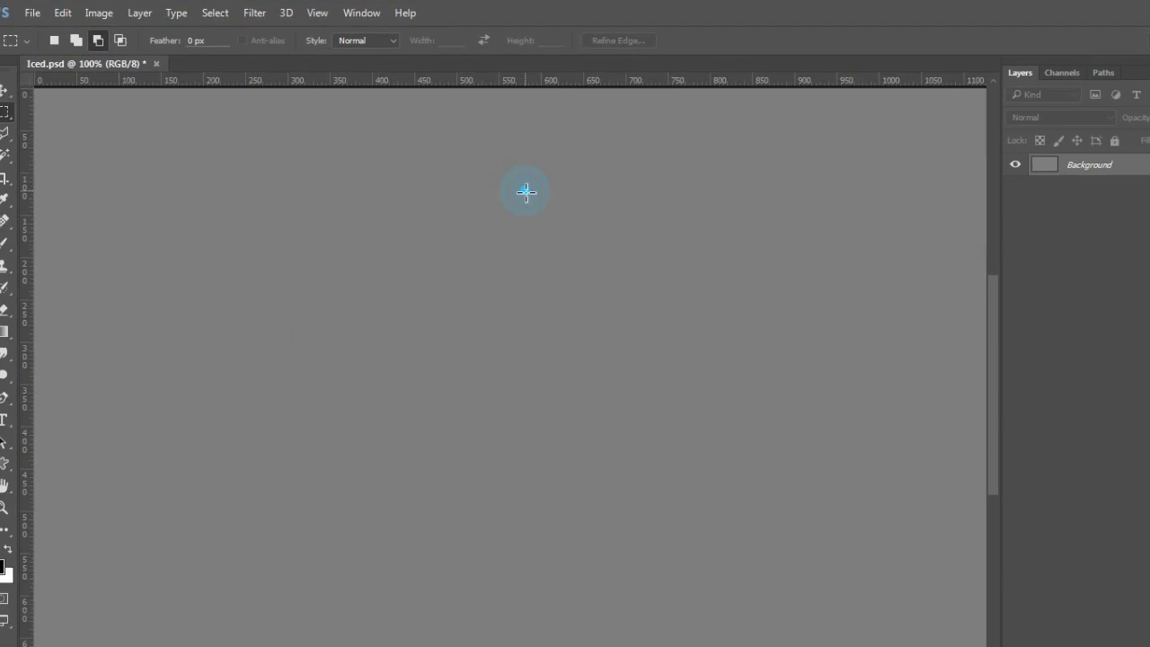
{"action": "left_click", "coordinate": [4, 420]}
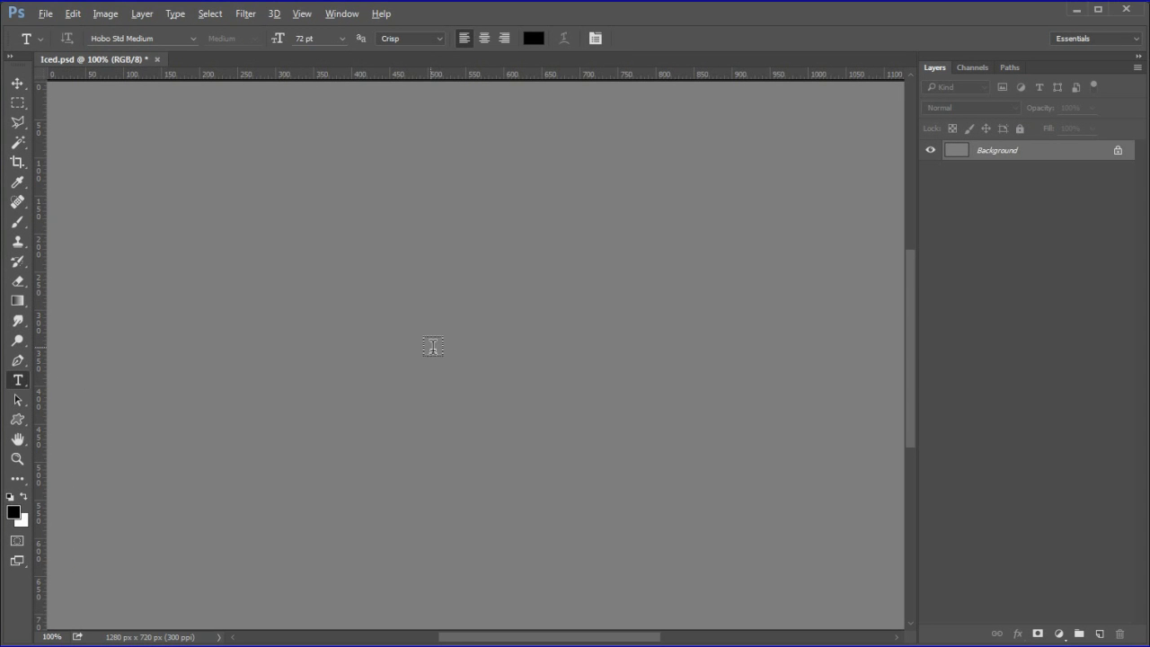
- Add 'ICED' as black Hobo Std Medium 72 pt text on the canvas and commit it
{"action": "left_click", "coordinate": [398, 345]}
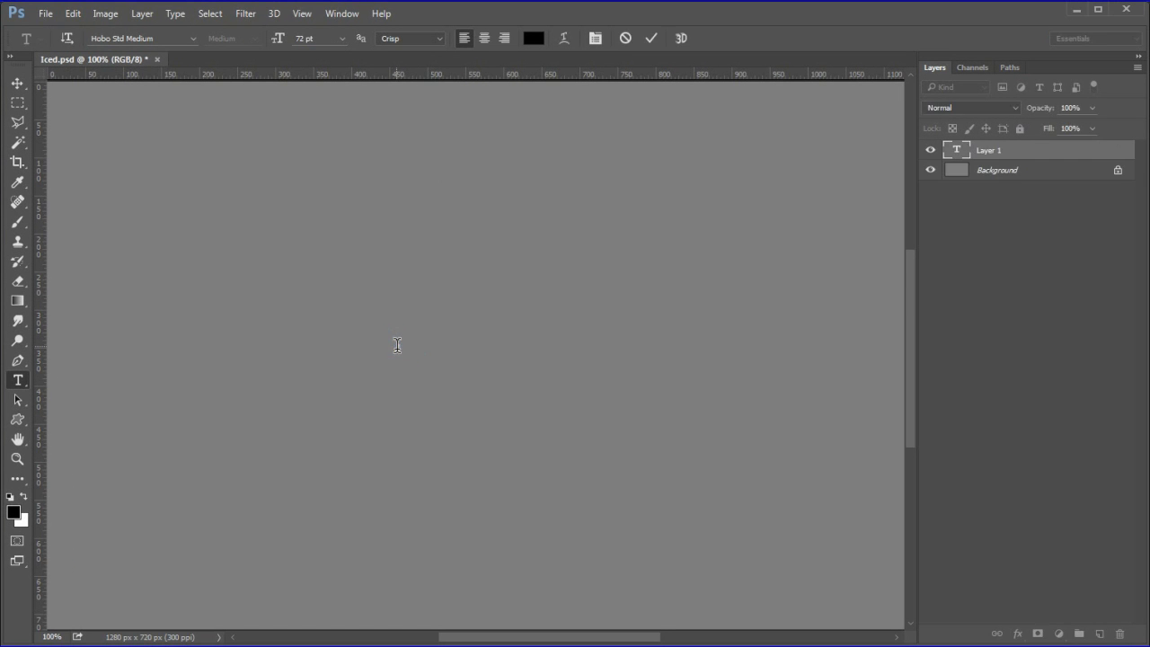
{"action": "type", "text": "ICED"}
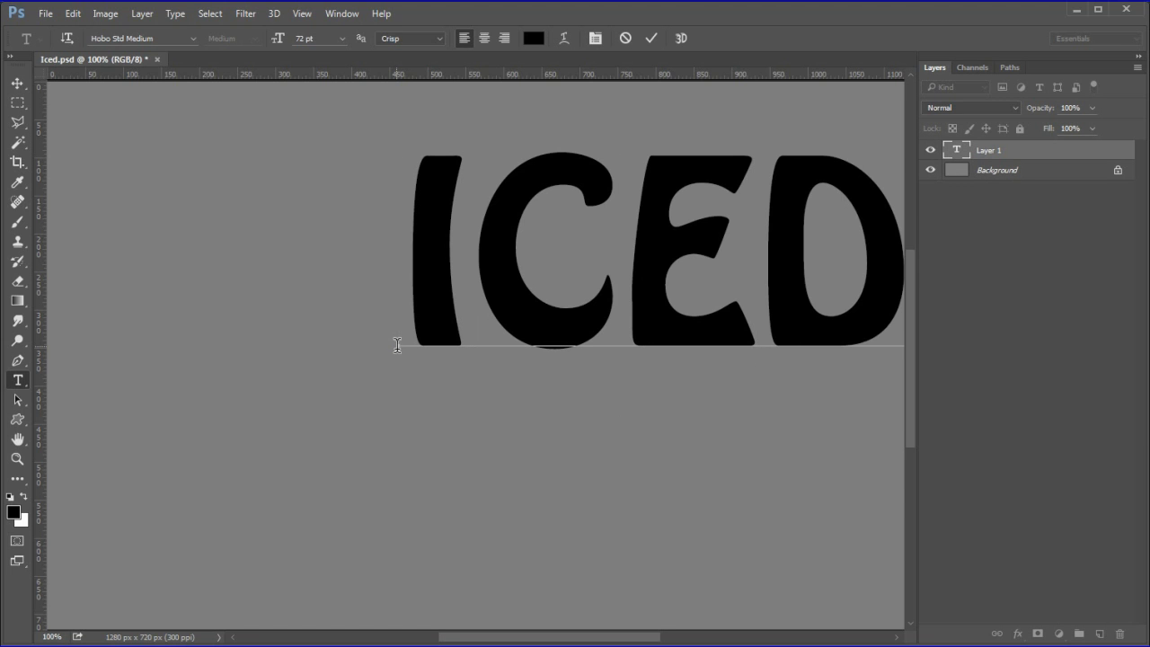
{"action": "left_click", "coordinate": [651, 38]}
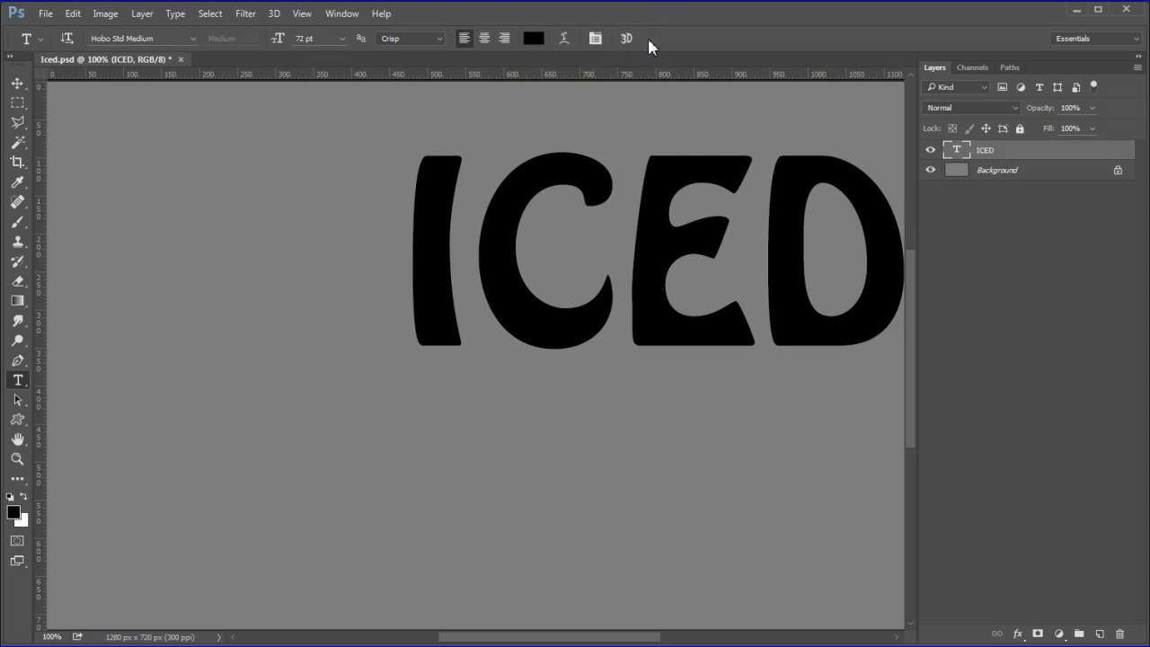
- Select all and apply Align Vertical Centers and Align Horizontal Centers to ICED
{"action": "key", "text": "ctrl+0"}
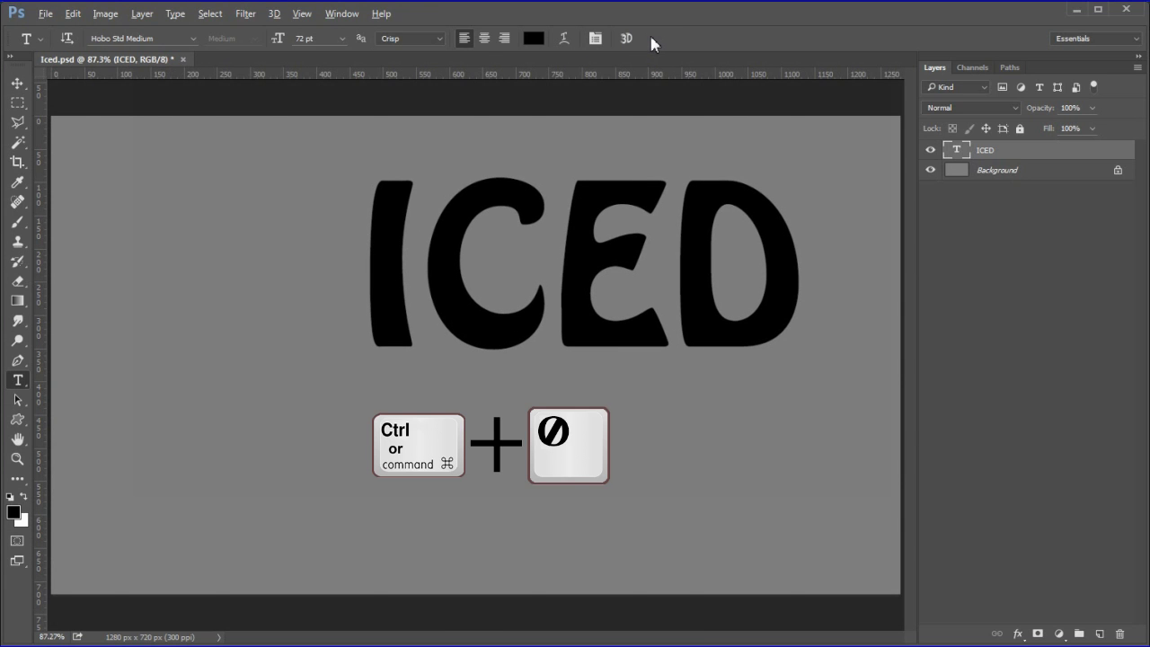
{"action": "key", "text": "ctrl+a"}
{"action": "key", "text": "ctrl+d"}
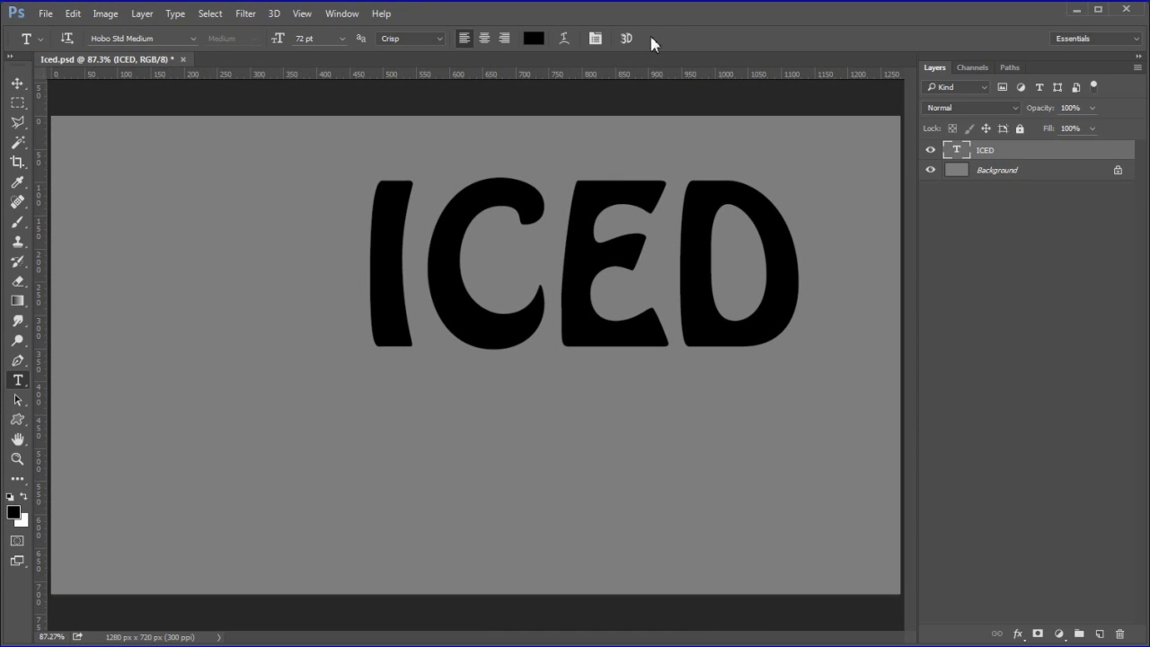
{"action": "key", "text": "ctrl+a"}
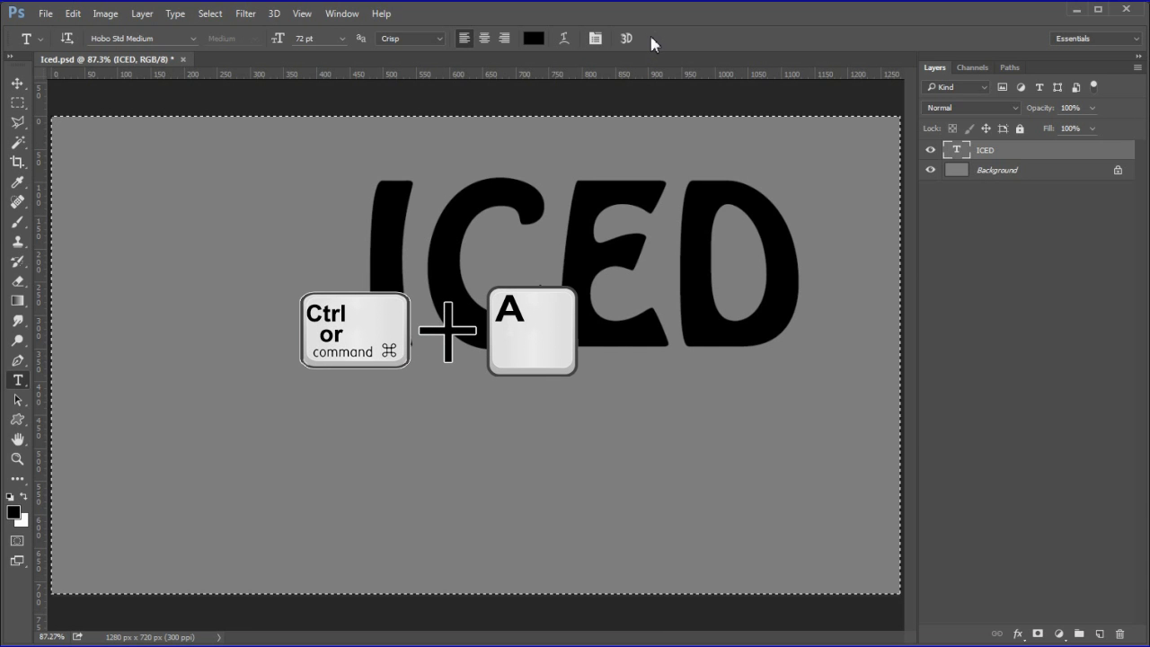
{"action": "key", "text": "v"}
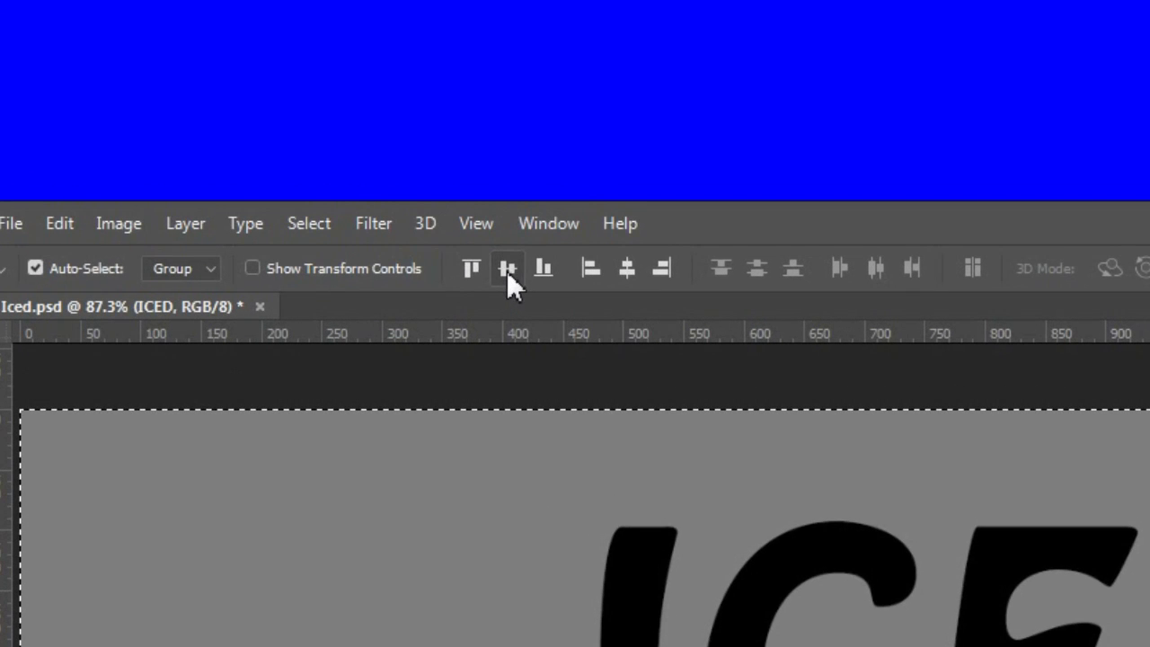
{"action": "left_click", "coordinate": [319, 39]}
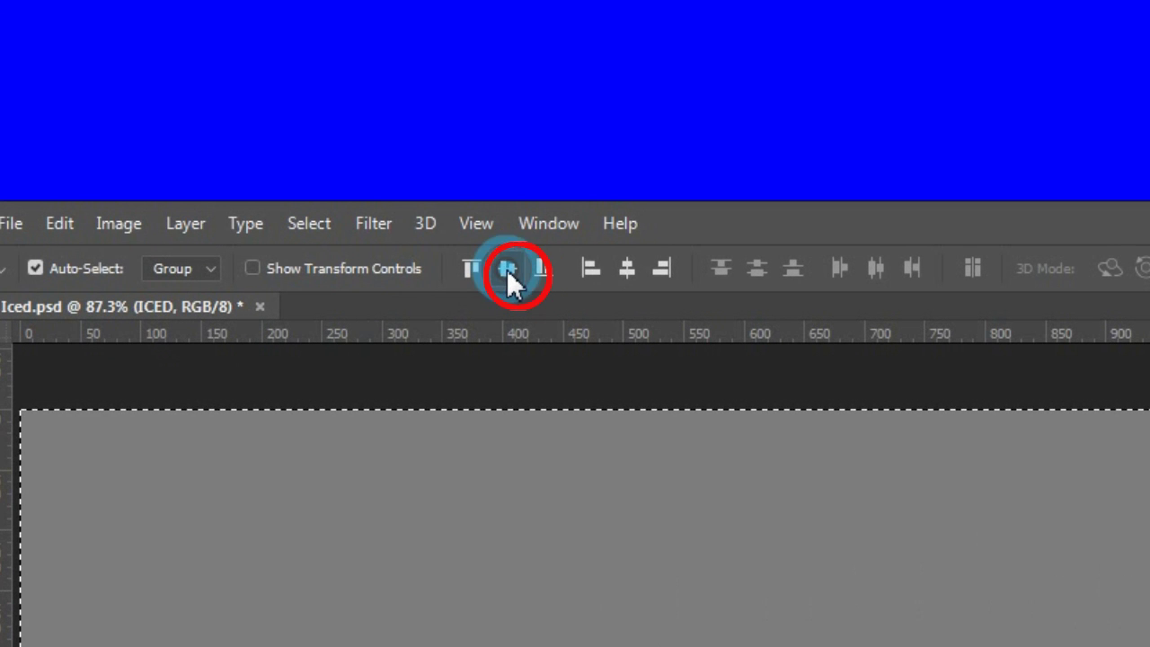
{"action": "left_click", "coordinate": [627, 274]}
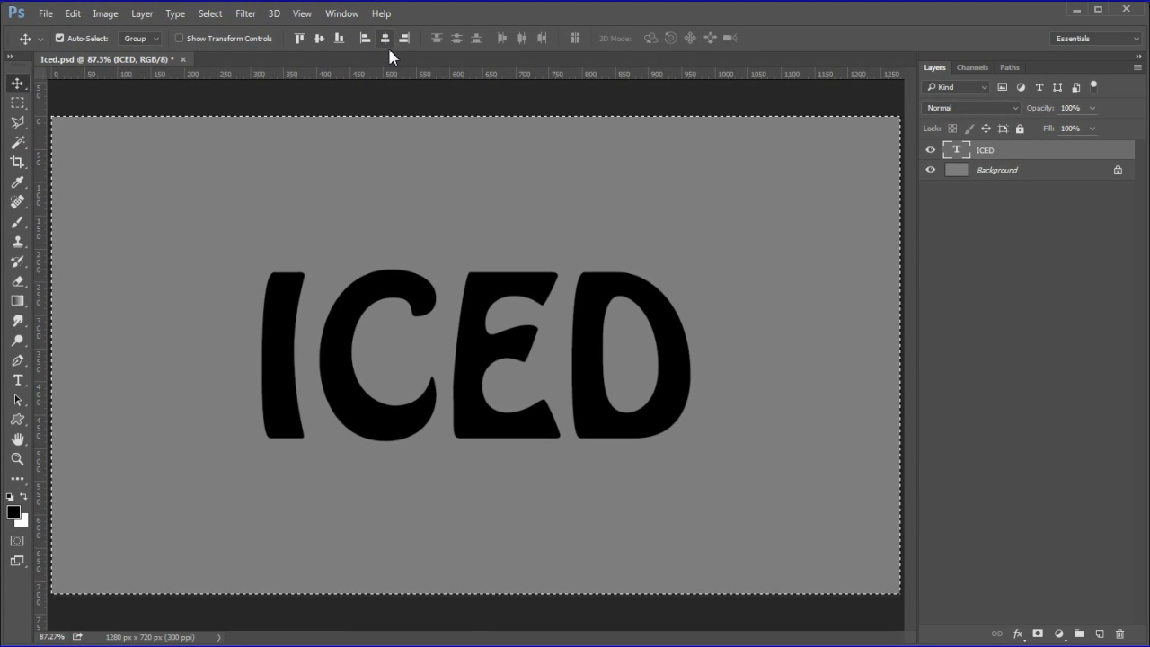
{"action": "key", "text": "ctrl+d"}
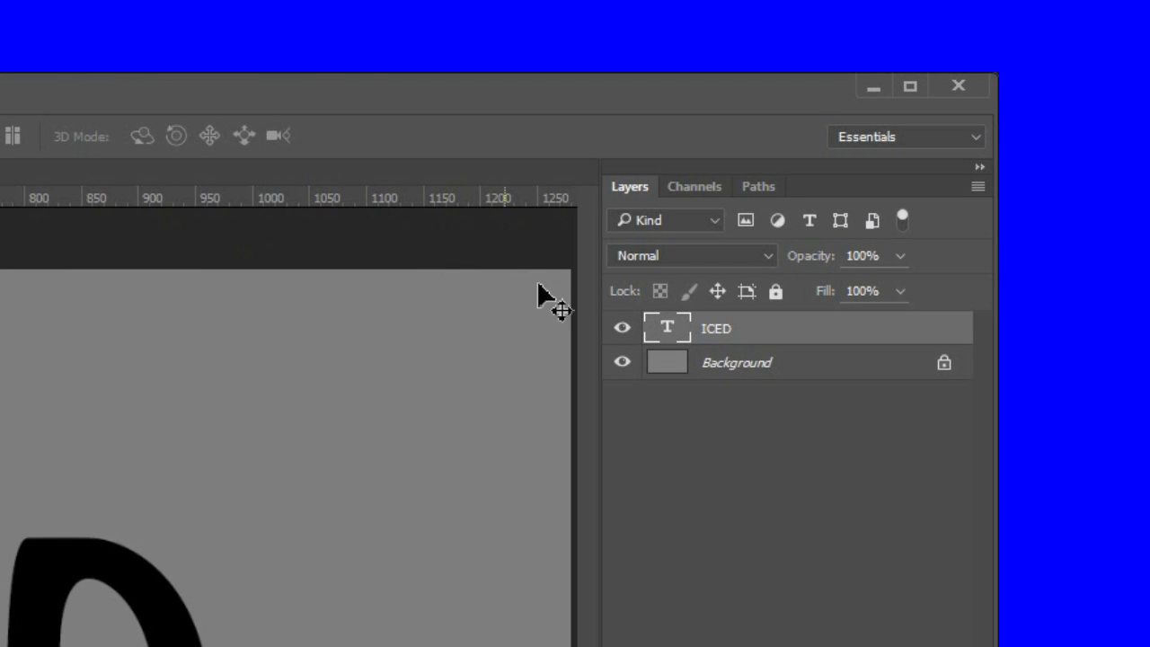
- Load the ICED letters as a selection and apply New 3D Extrusion, accepting the 3D workspace
{"action": "left_click_drag", "start_coordinate": [685, 328], "coordinate": [676, 334]}
{"action": "left_click", "coordinate": [674, 330], "text": "ctrl"}
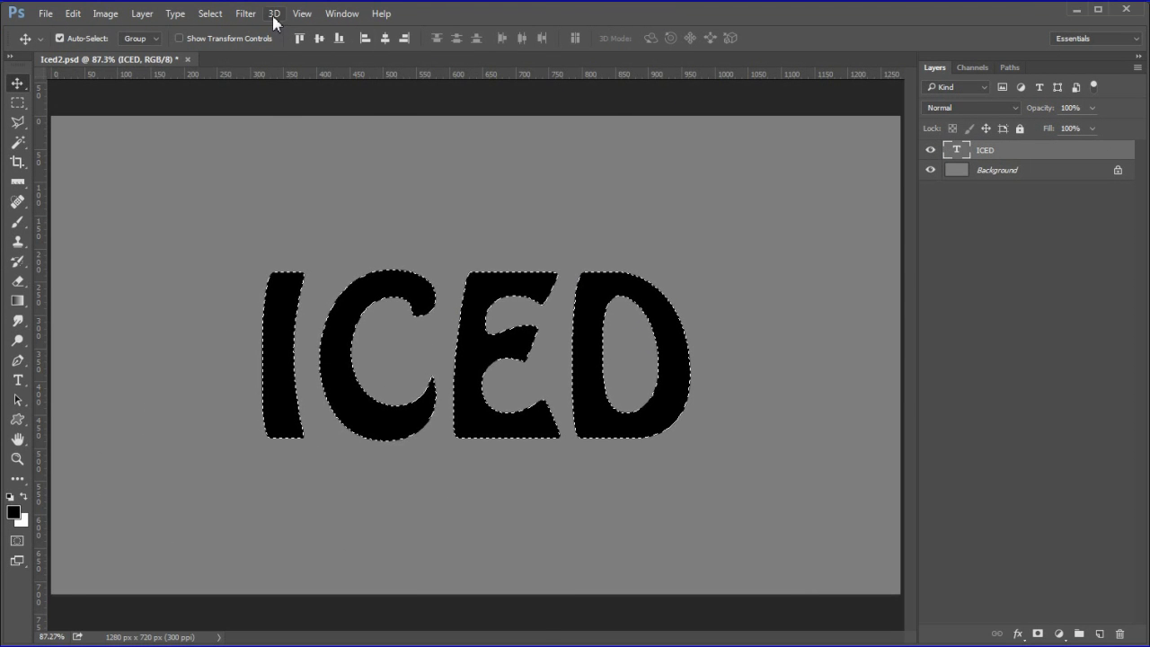
{"action": "left_click", "coordinate": [273, 13]}
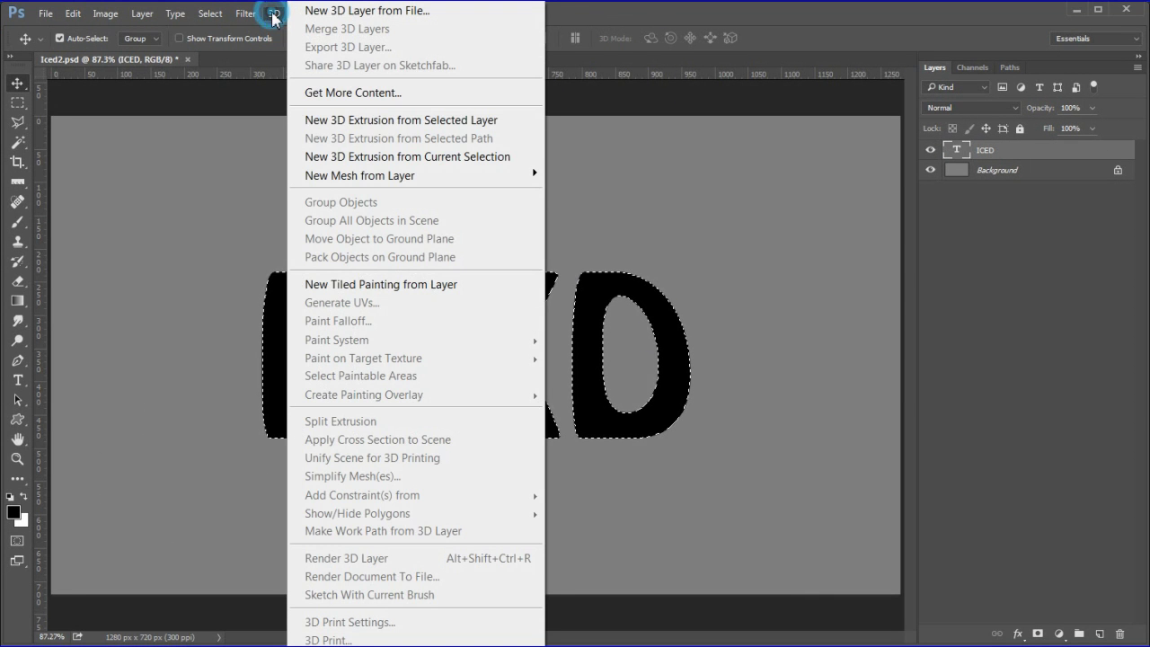
{"action": "left_click", "coordinate": [440, 159]}
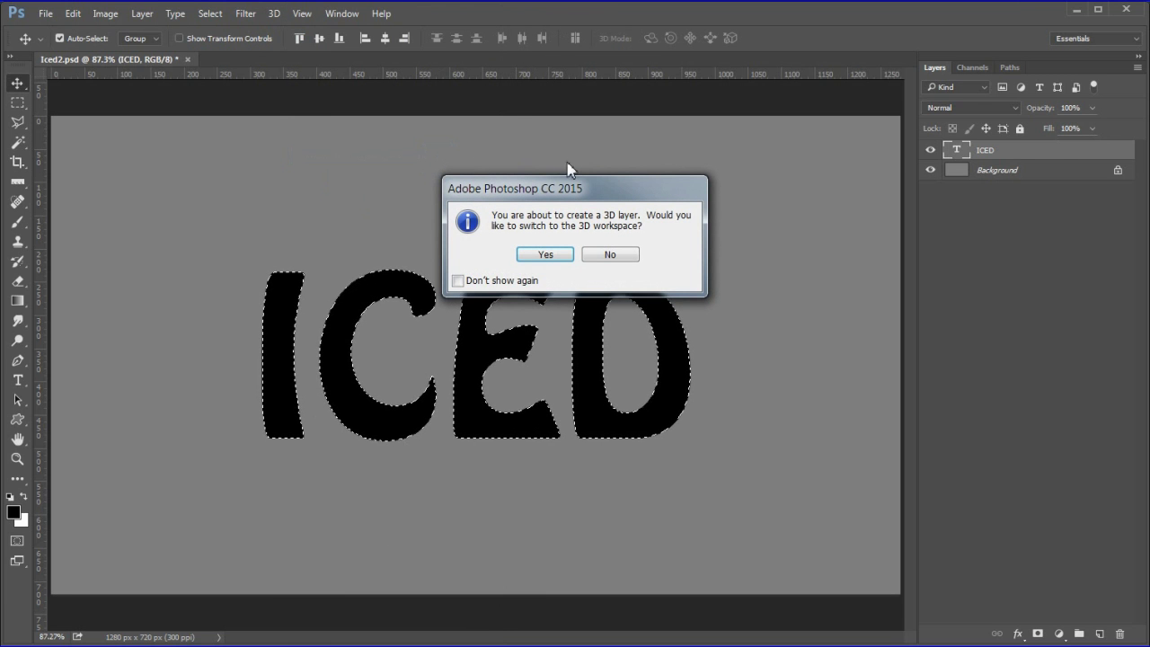
{"action": "left_click", "coordinate": [546, 254]}
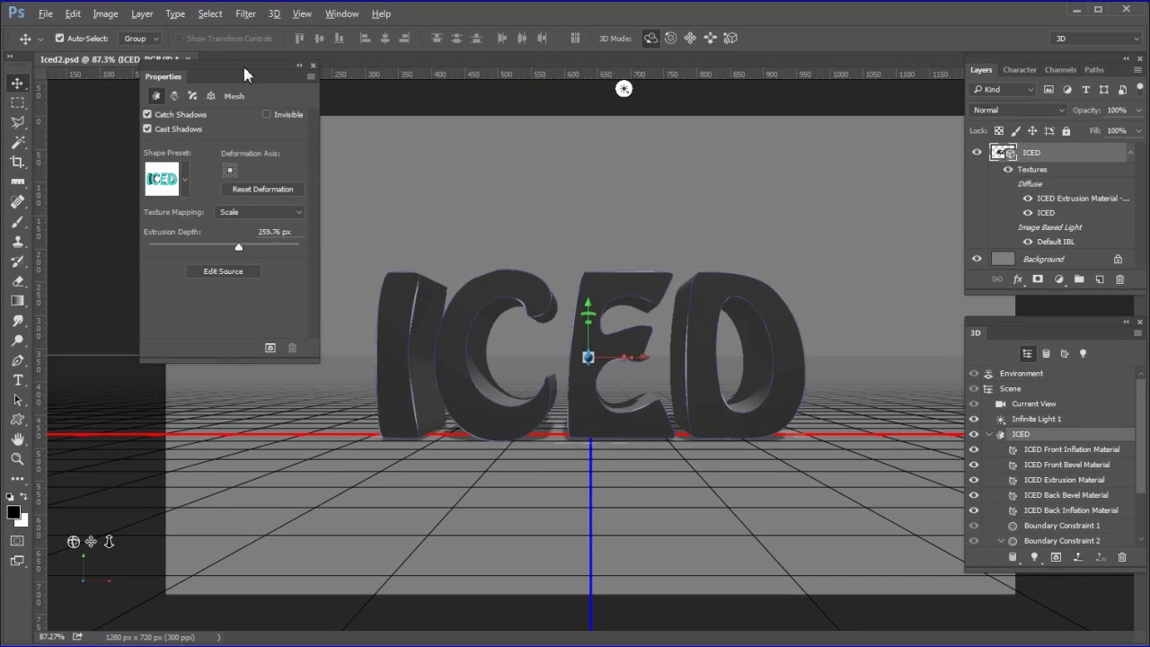
- Open the Properties panel and dock and resize the Properties, Layers and 3D panels
{"action": "left_click", "coordinate": [342, 13]}
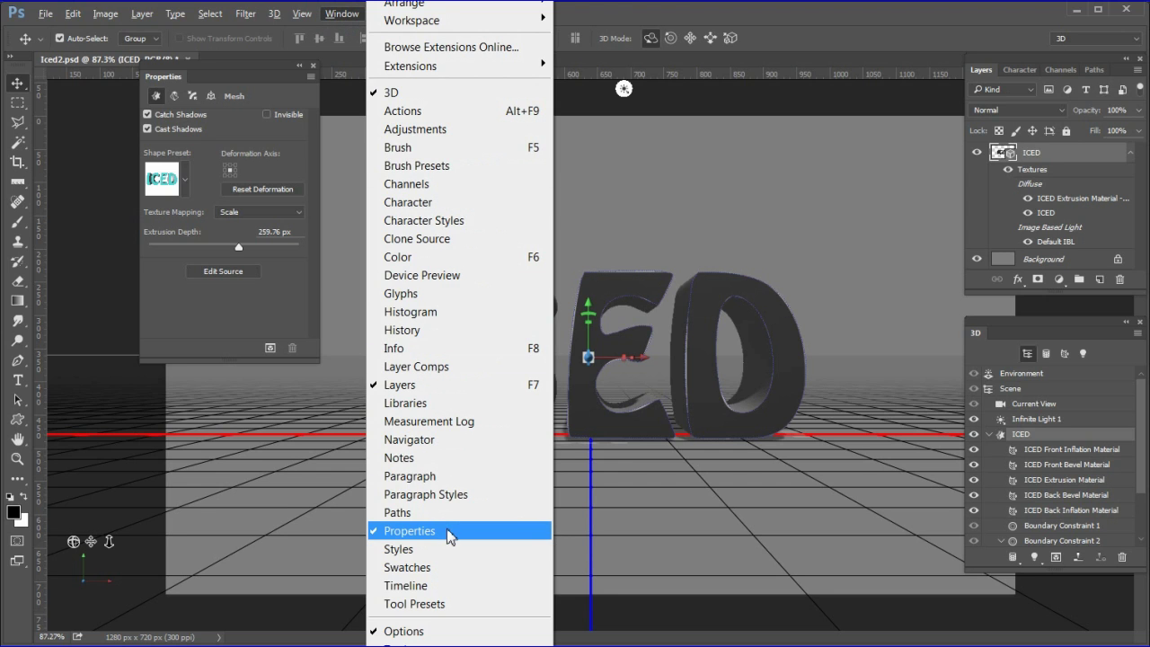
{"action": "left_click", "coordinate": [449, 531]}
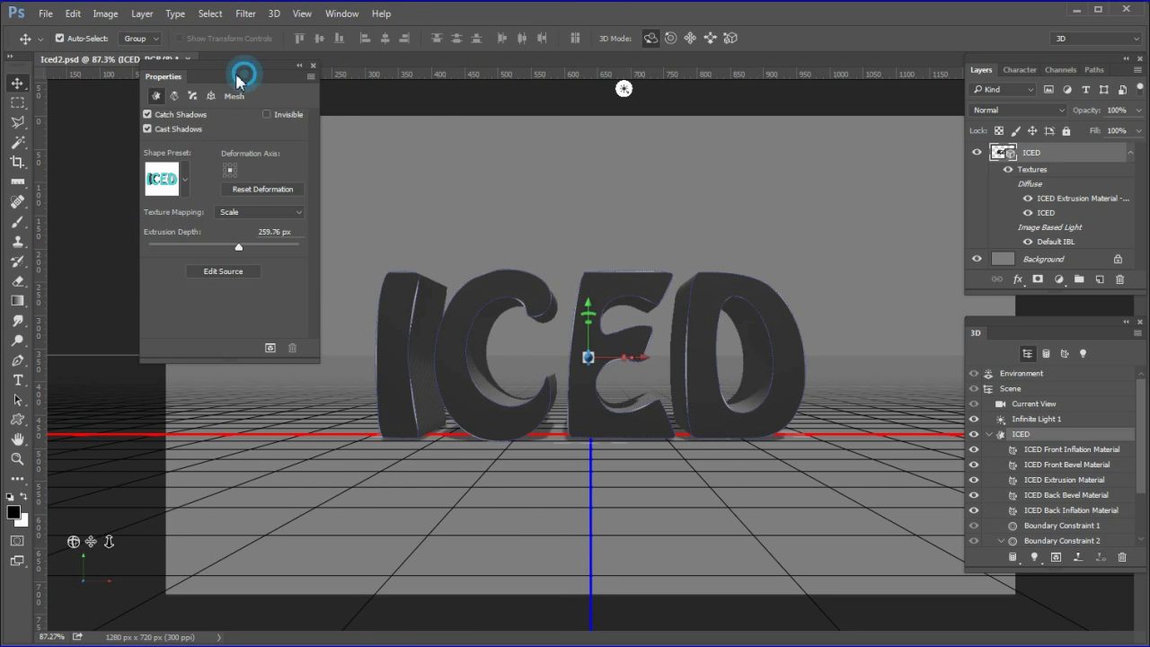
{"action": "left_click_drag", "start_coordinate": [237, 77], "coordinate": [149, 74]}
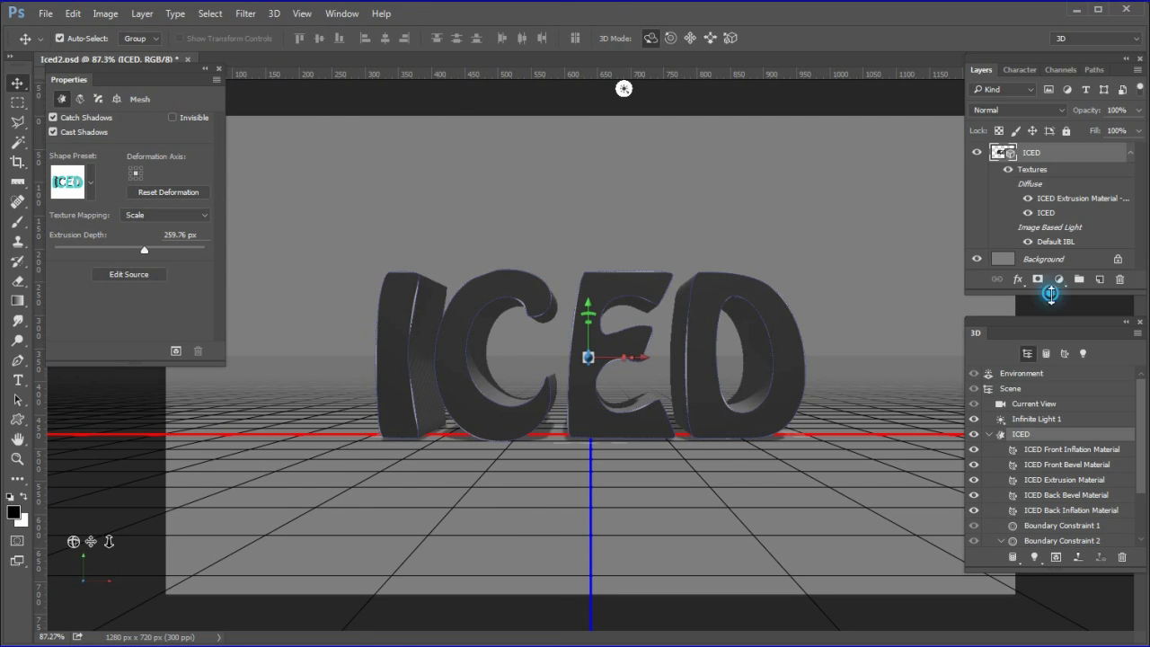
{"action": "left_click_drag", "start_coordinate": [1049, 292], "coordinate": [1049, 234]}
{"action": "left_click_drag", "start_coordinate": [1053, 321], "coordinate": [1055, 252]}
{"action": "left_click_drag", "start_coordinate": [1065, 494], "coordinate": [1067, 465]}
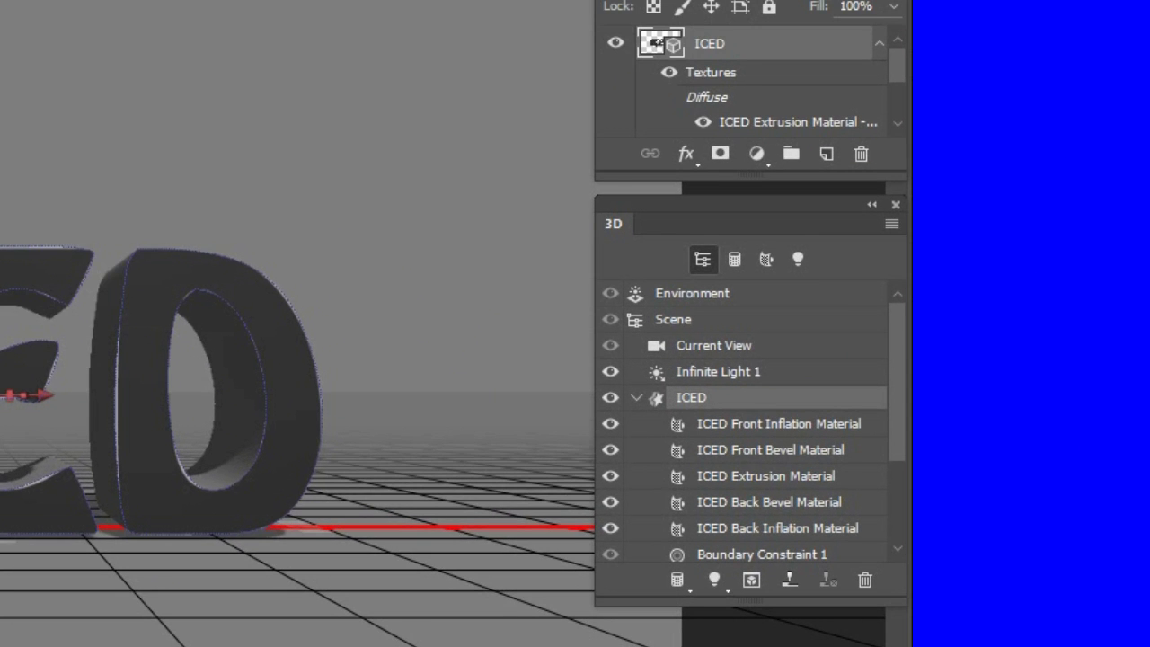
- Orbit the Current View camera downward onto ICED, then select the ICED mesh
{"action": "left_click", "coordinate": [762, 345]}
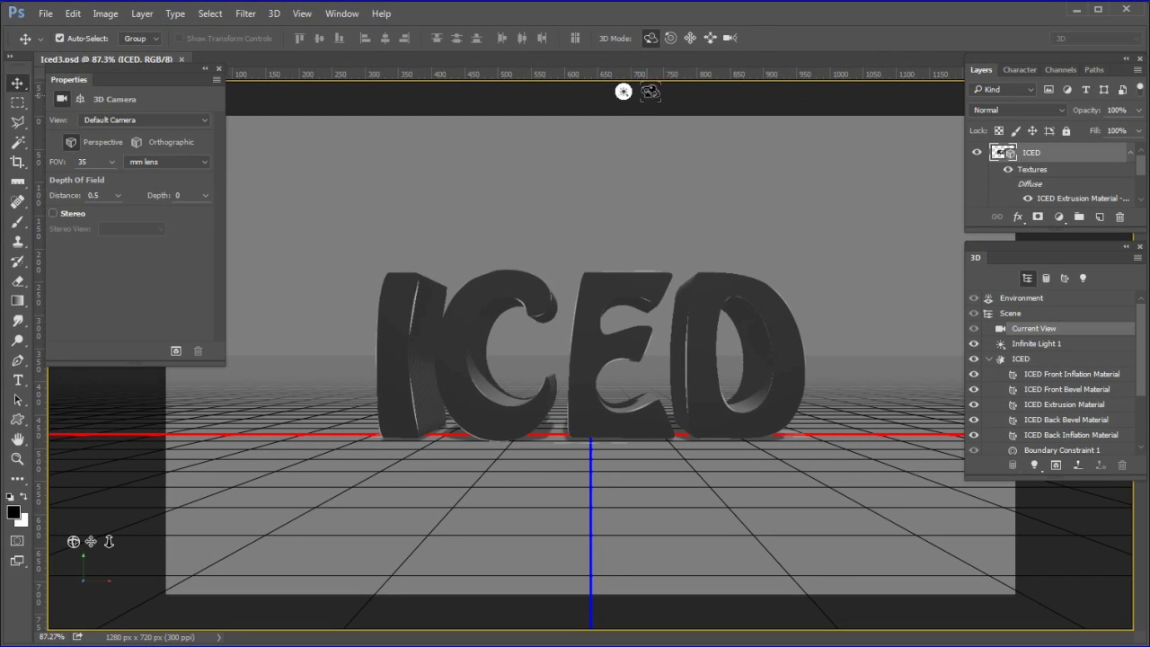
{"action": "left_click", "coordinate": [651, 39]}
{"action": "mouse_move", "coordinate": [596, 213]}
{"action": "left_mouse_down"}
{"action": "mouse_move", "coordinate": [595, 201]}
{"action": "mouse_move", "coordinate": [598, 237]}
{"action": "left_mouse_up"}
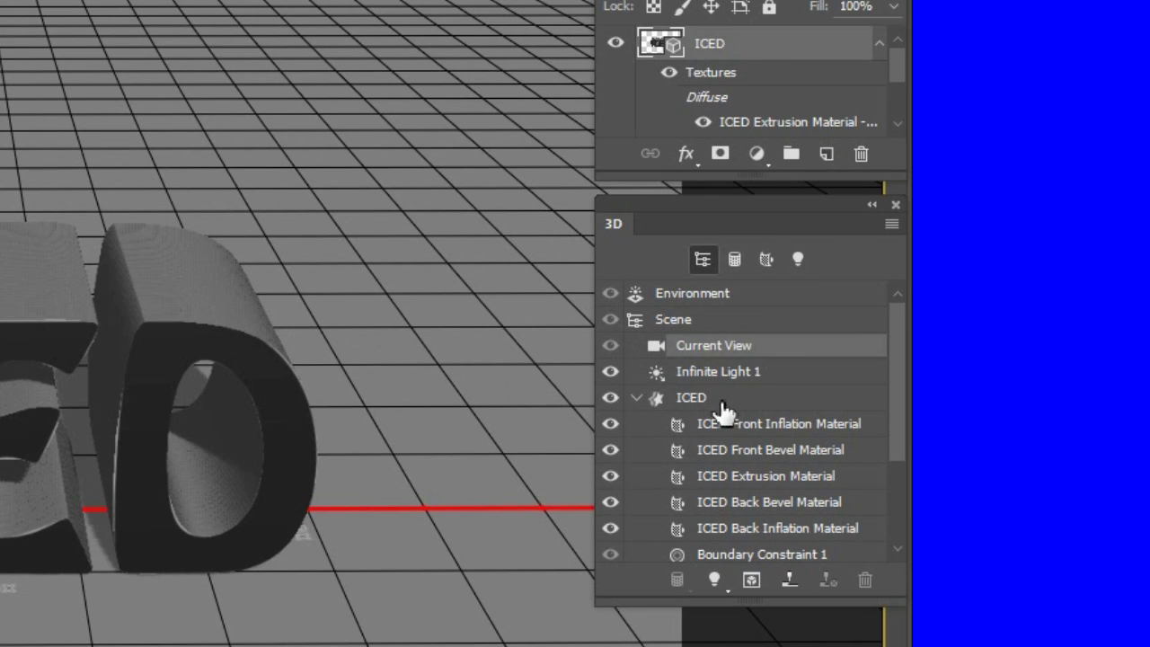
{"action": "left_click", "coordinate": [1042, 362]}
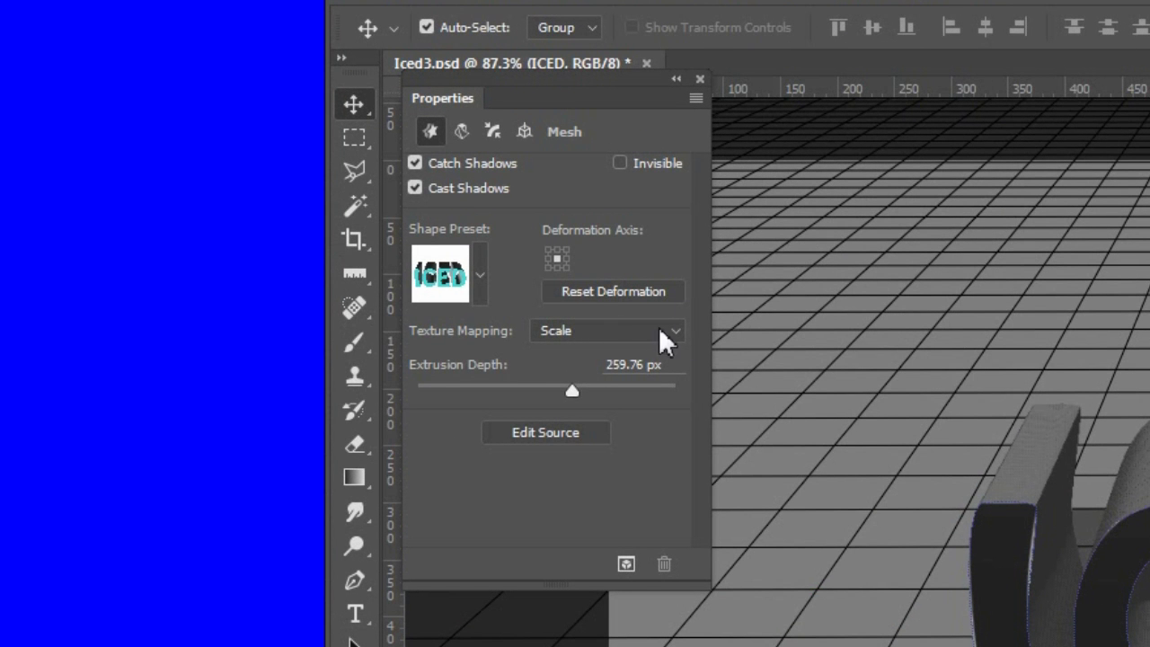
- Set ICED's Texture Mapping to Tile and Extrusion Depth to 88.37 px
{"action": "left_click", "coordinate": [676, 331]}
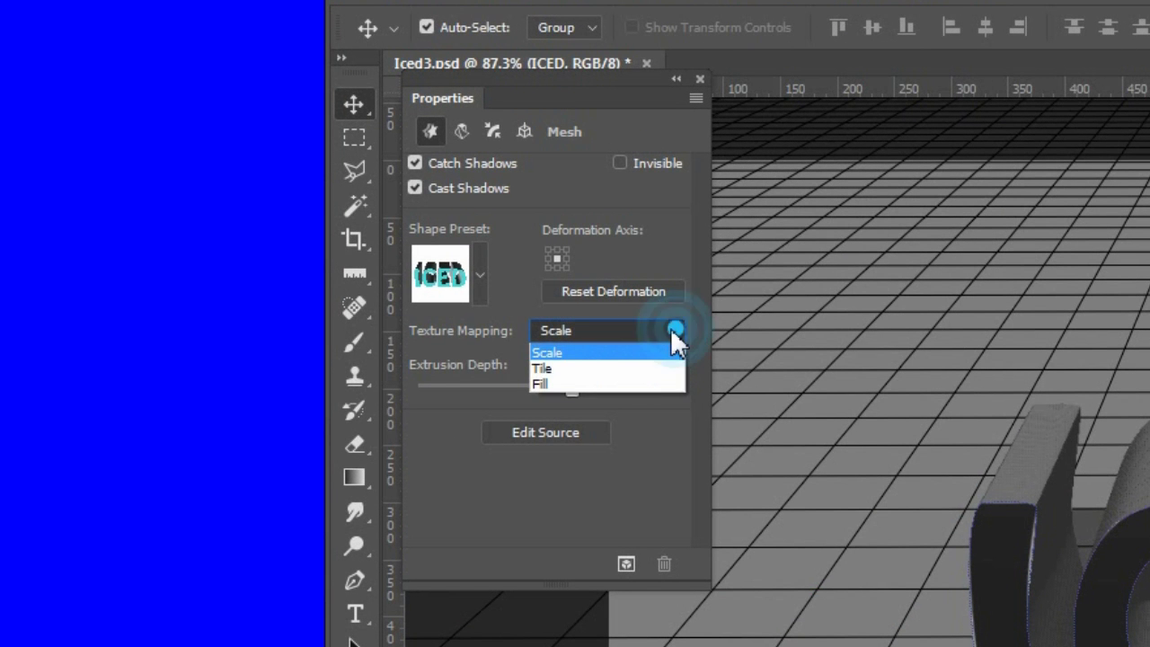
{"action": "left_click", "coordinate": [641, 368]}
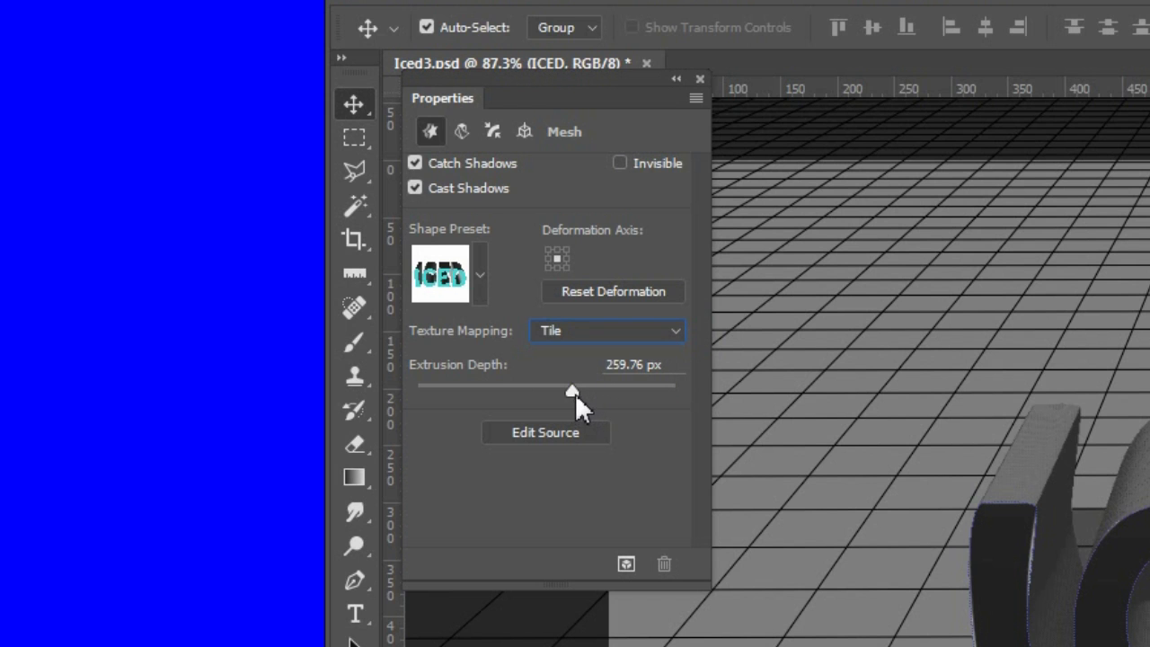
{"action": "left_click_drag", "start_coordinate": [575, 394], "coordinate": [555, 386]}
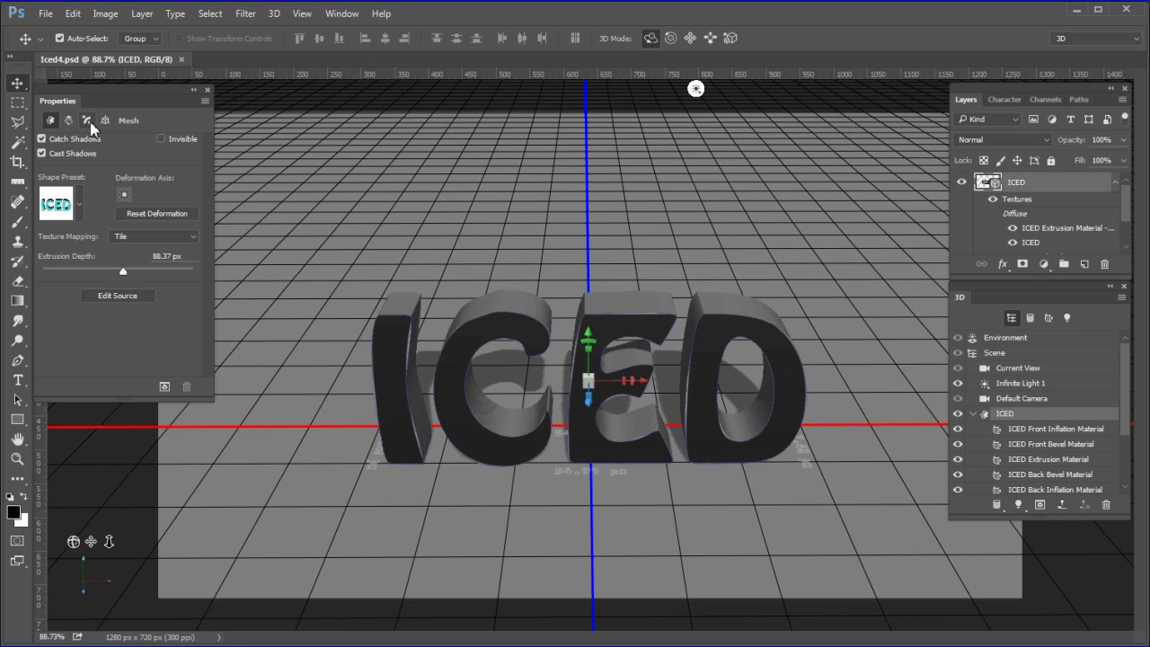
- In the Cap settings, set Inflate Strength to 11% and Bevel Width to 3%
{"action": "left_click", "coordinate": [88, 120]}
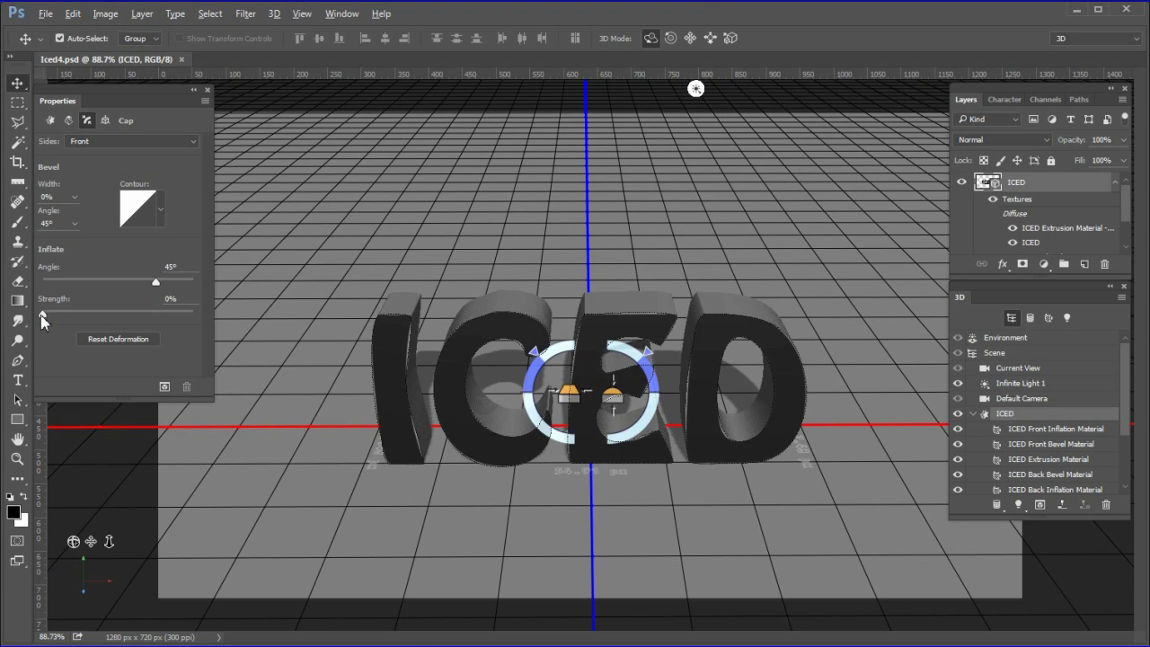
{"action": "left_click_drag", "start_coordinate": [42, 314], "coordinate": [60, 314]}
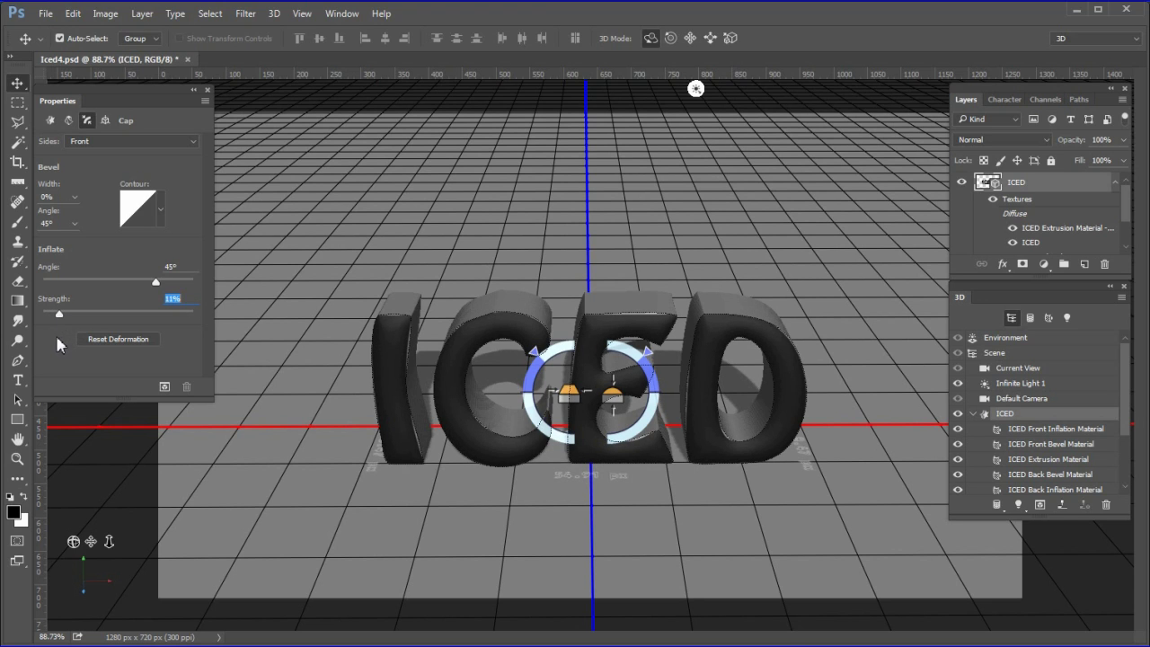
{"action": "left_click", "coordinate": [74, 196]}
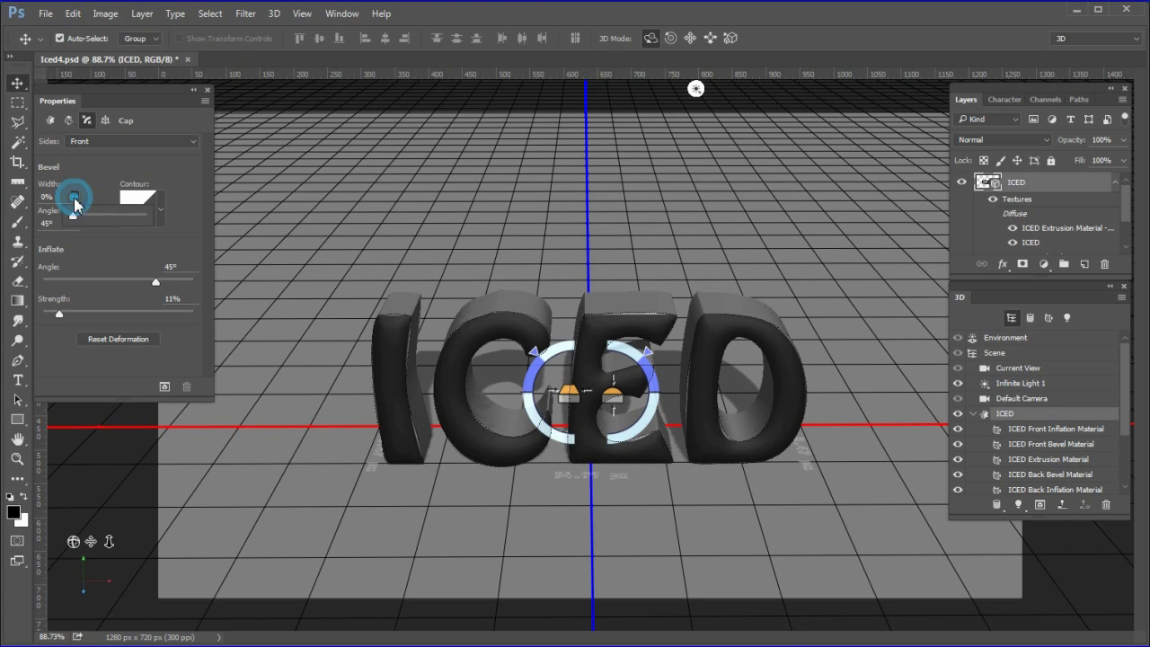
{"action": "left_click_drag", "start_coordinate": [72, 216], "coordinate": [81, 218]}
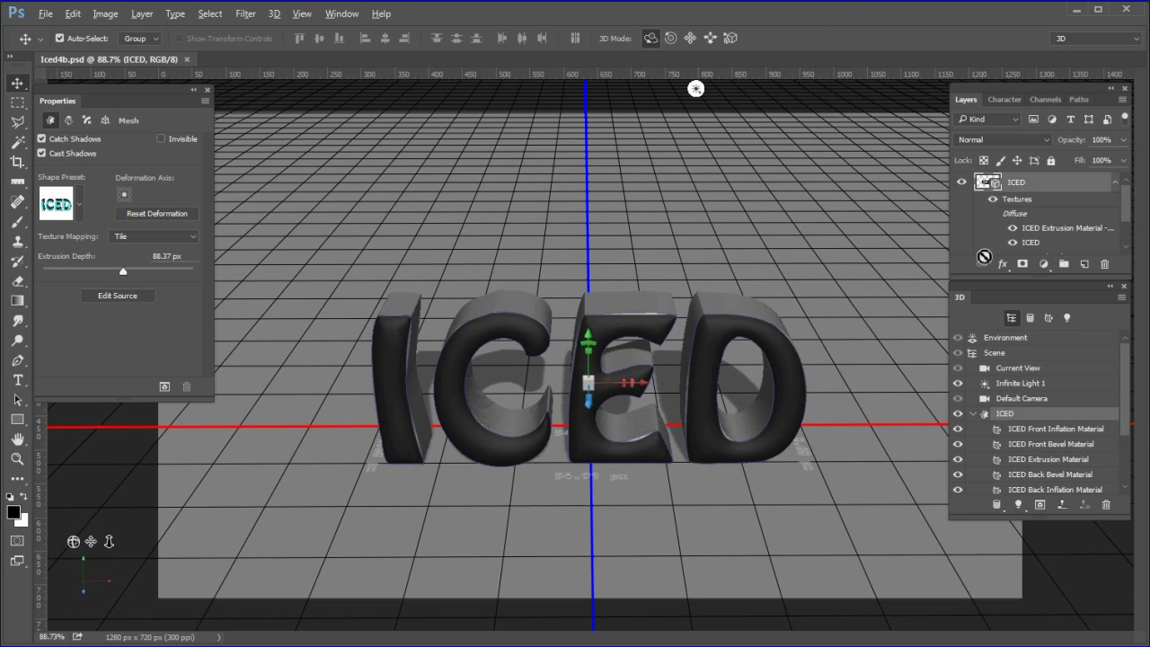
- Set the Current View camera to the Front preset and reload the ICED letter selection
{"action": "left_click", "coordinate": [1019, 368]}
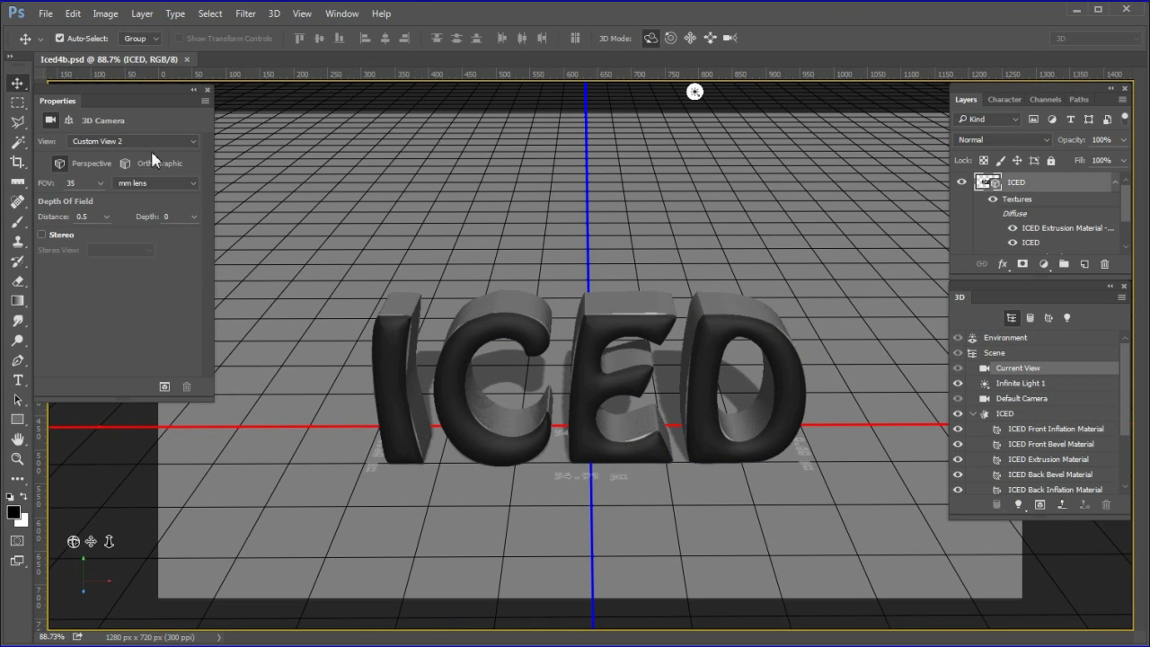
{"action": "left_click", "coordinate": [51, 121]}
{"action": "left_click", "coordinate": [167, 141]}
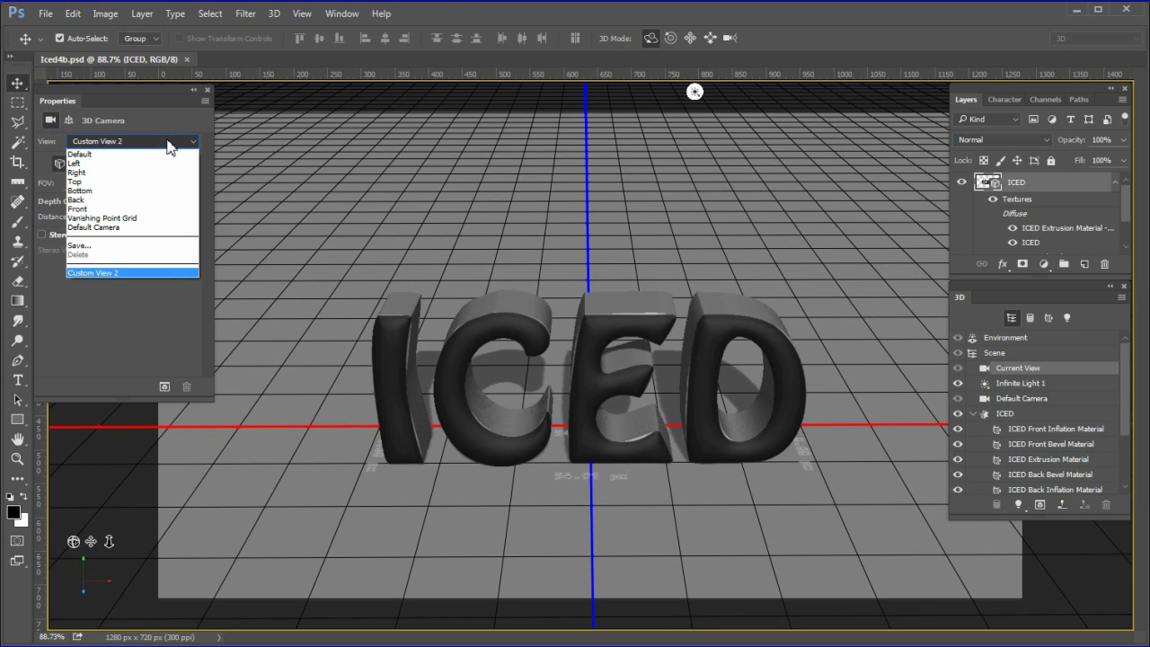
{"action": "left_click", "coordinate": [154, 208]}
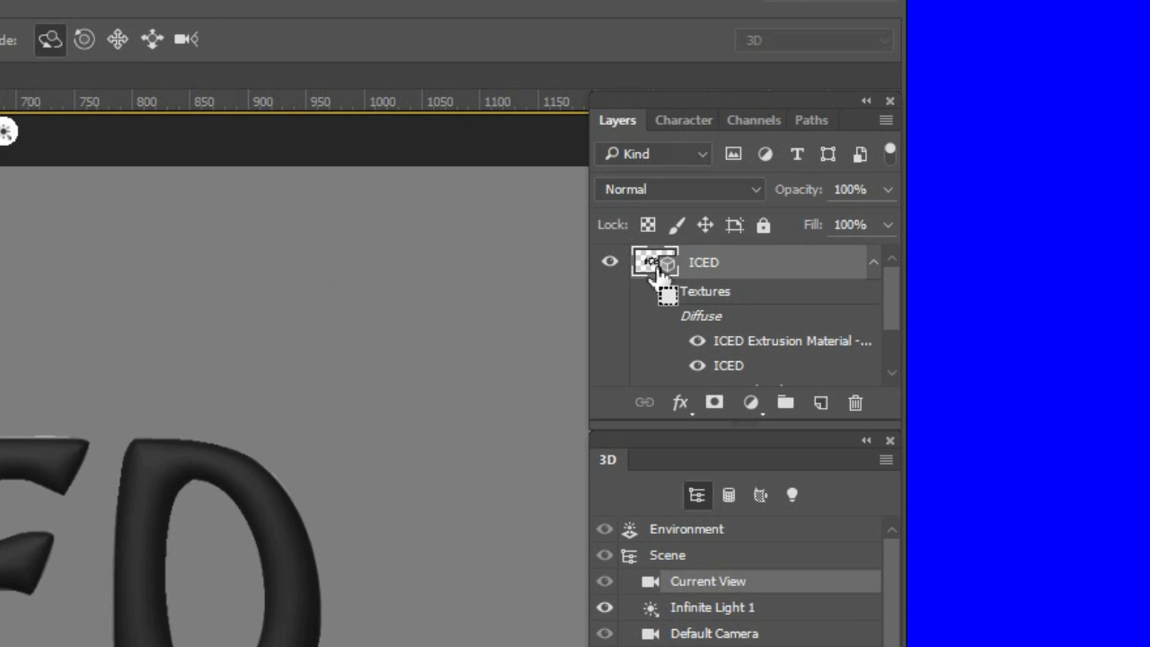
{"action": "left_click", "coordinate": [655, 268], "text": "ctrl"}
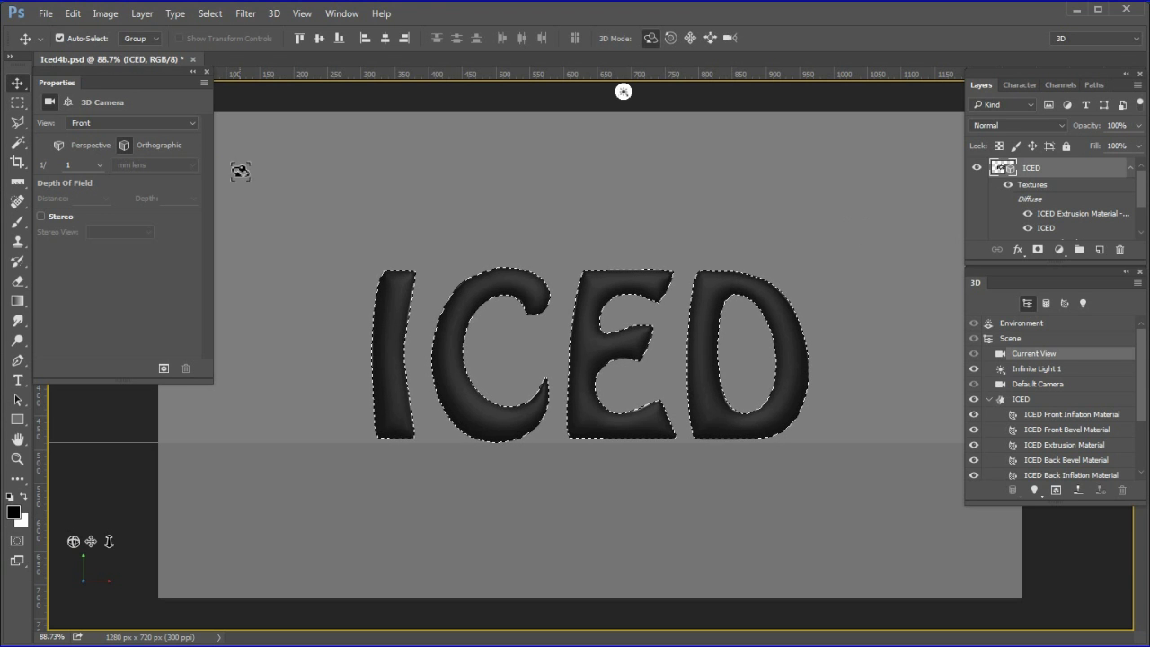
- In Custom measurement data points, deselect all and check only Perimeter, Height and Width
{"action": "left_click", "coordinate": [107, 14]}
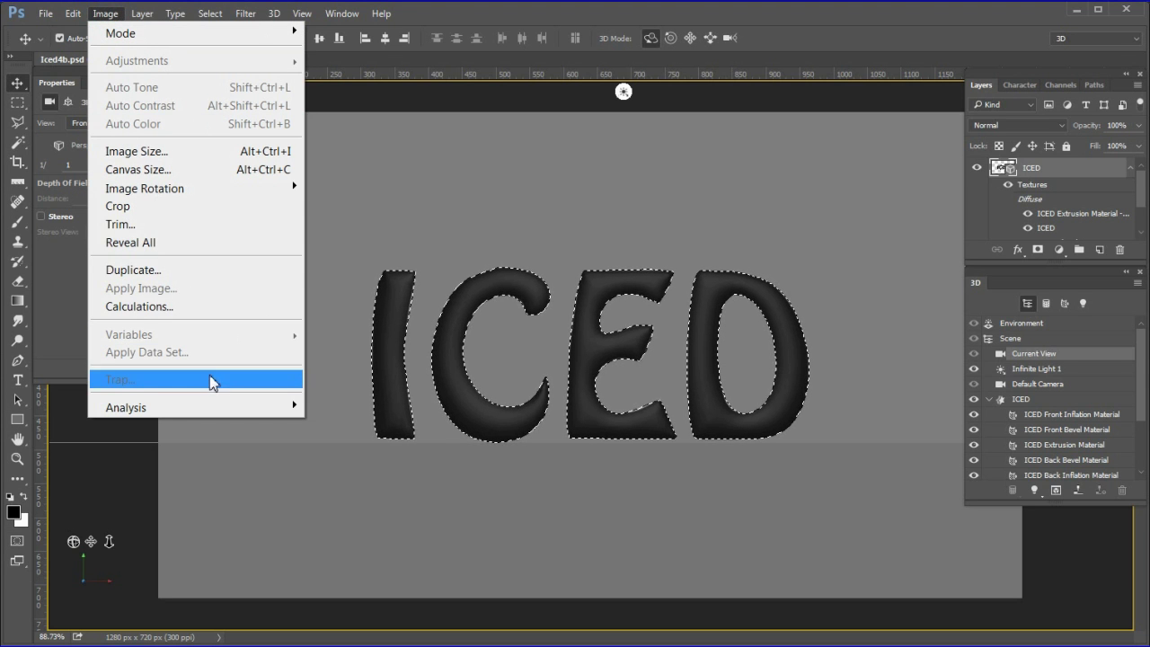
{"action": "left_click", "coordinate": [229, 406]}
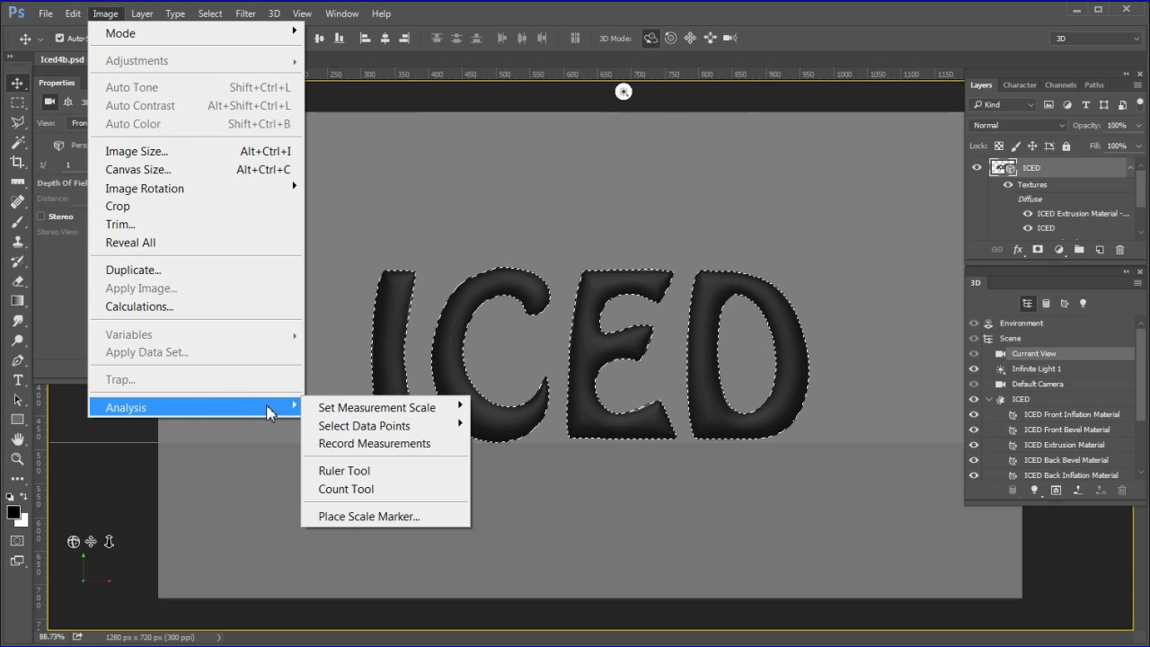
{"action": "mouse_move", "coordinate": [385, 428]}
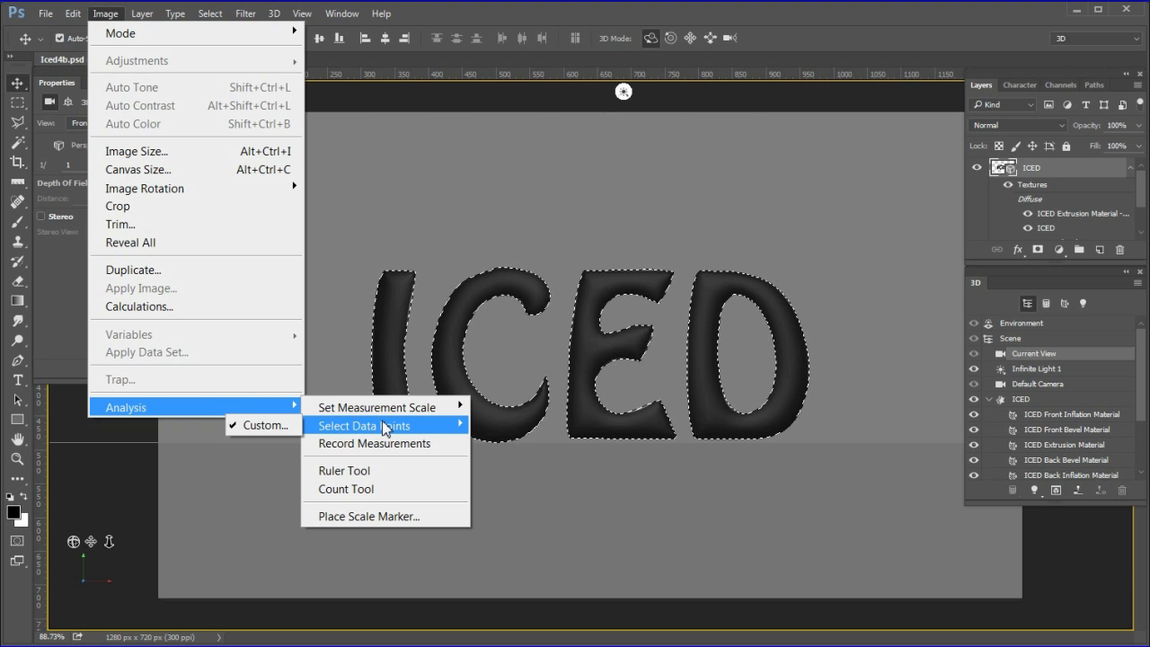
{"action": "left_click", "coordinate": [284, 427]}
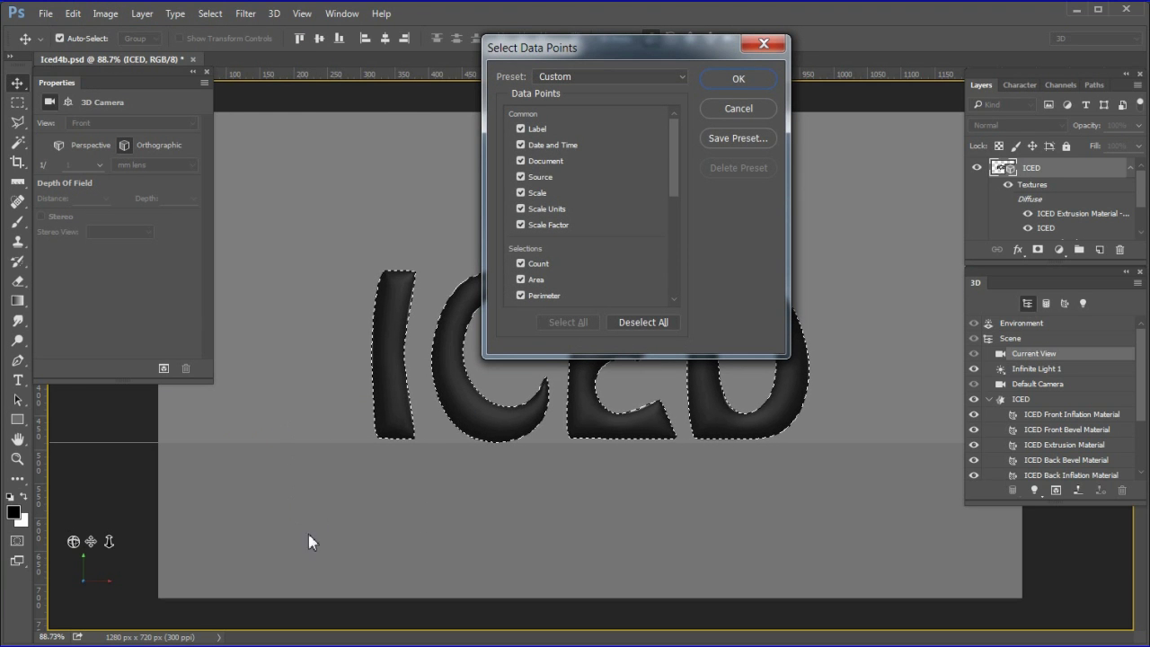
{"action": "left_click", "coordinate": [634, 323]}
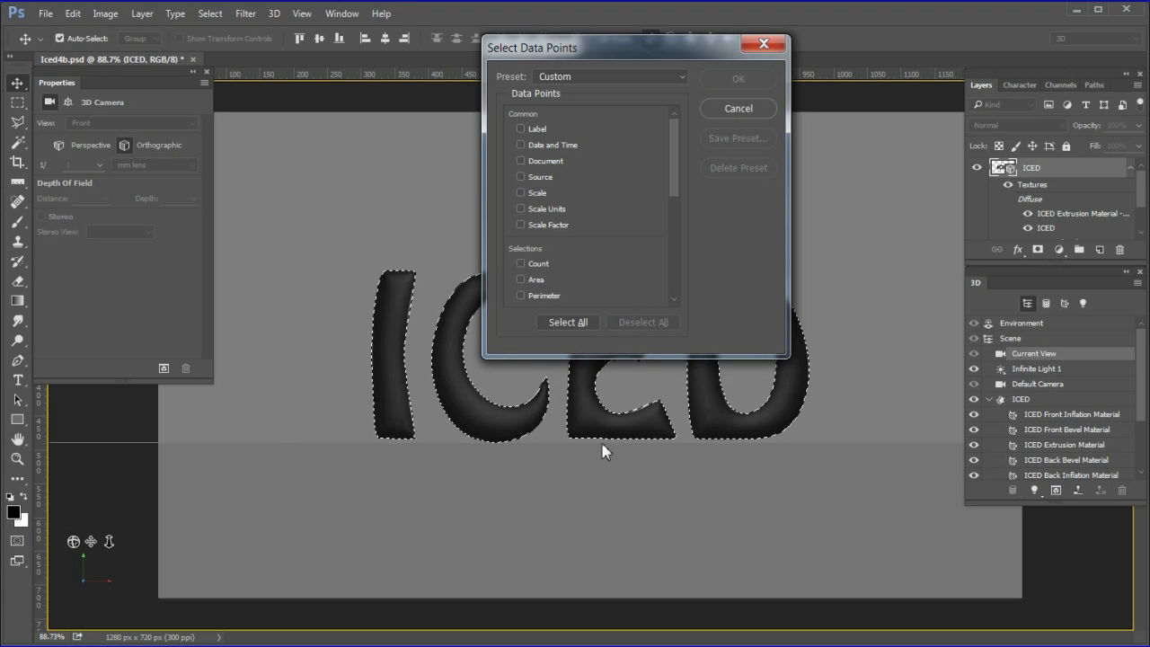
{"action": "left_click", "coordinate": [522, 296]}
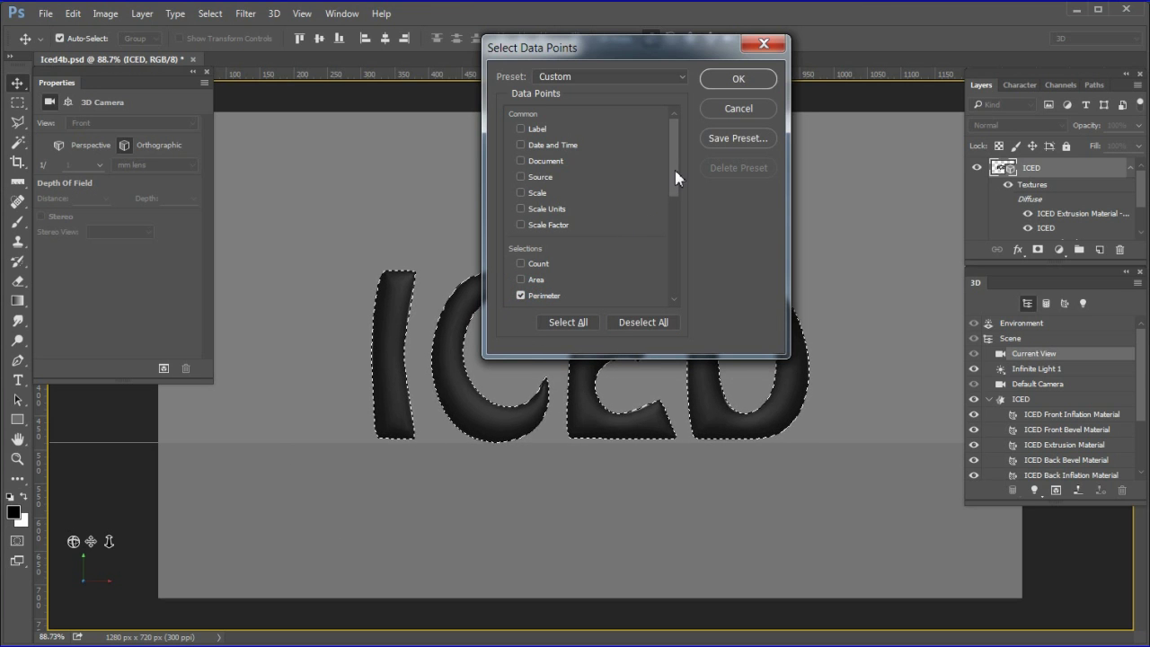
{"action": "left_click_drag", "start_coordinate": [674, 170], "coordinate": [679, 211]}
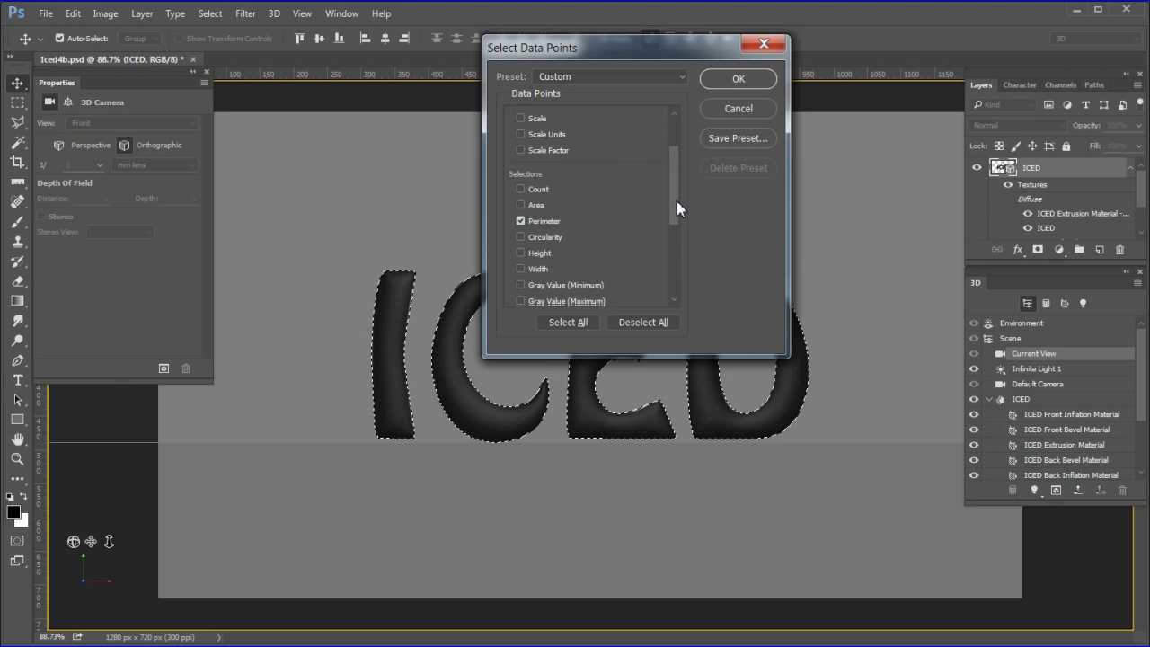
{"action": "left_click", "coordinate": [520, 244]}
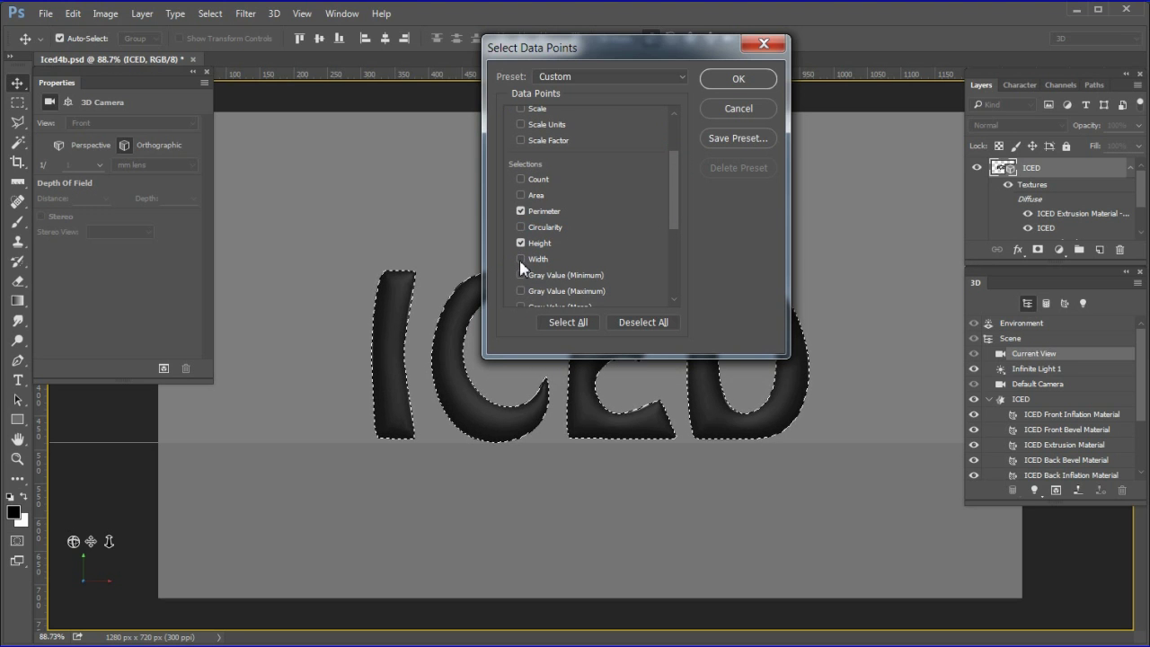
{"action": "left_click", "coordinate": [522, 261]}
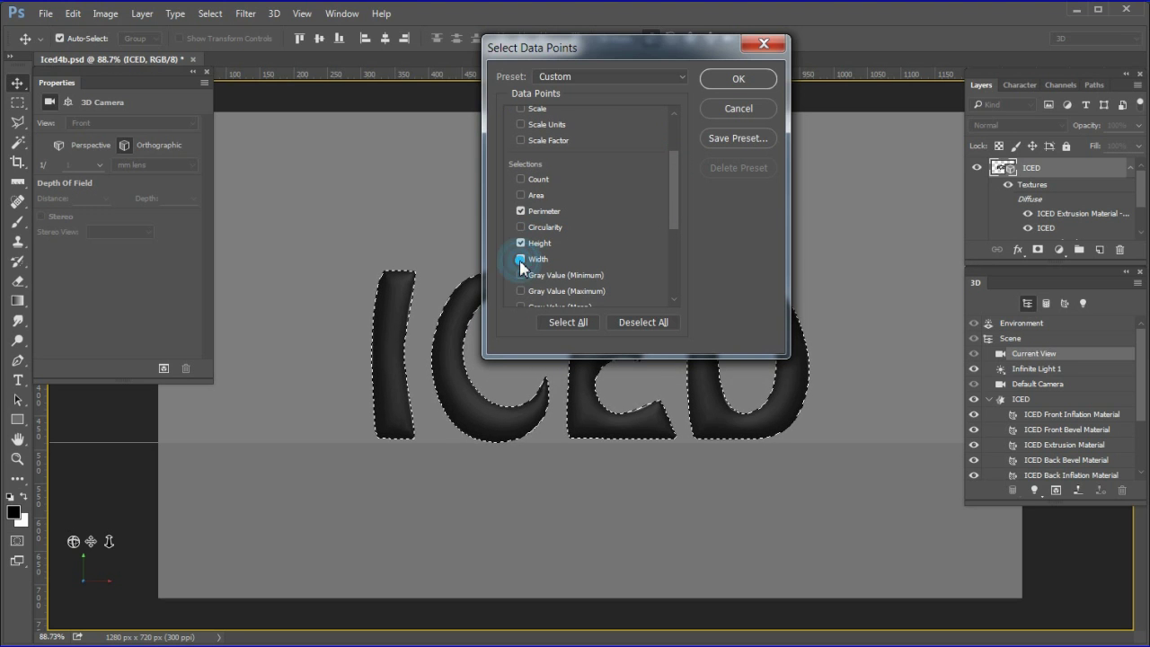
- Save these data points as preset 'Perimeter' and confirm the dialog
{"action": "left_click", "coordinate": [728, 142]}
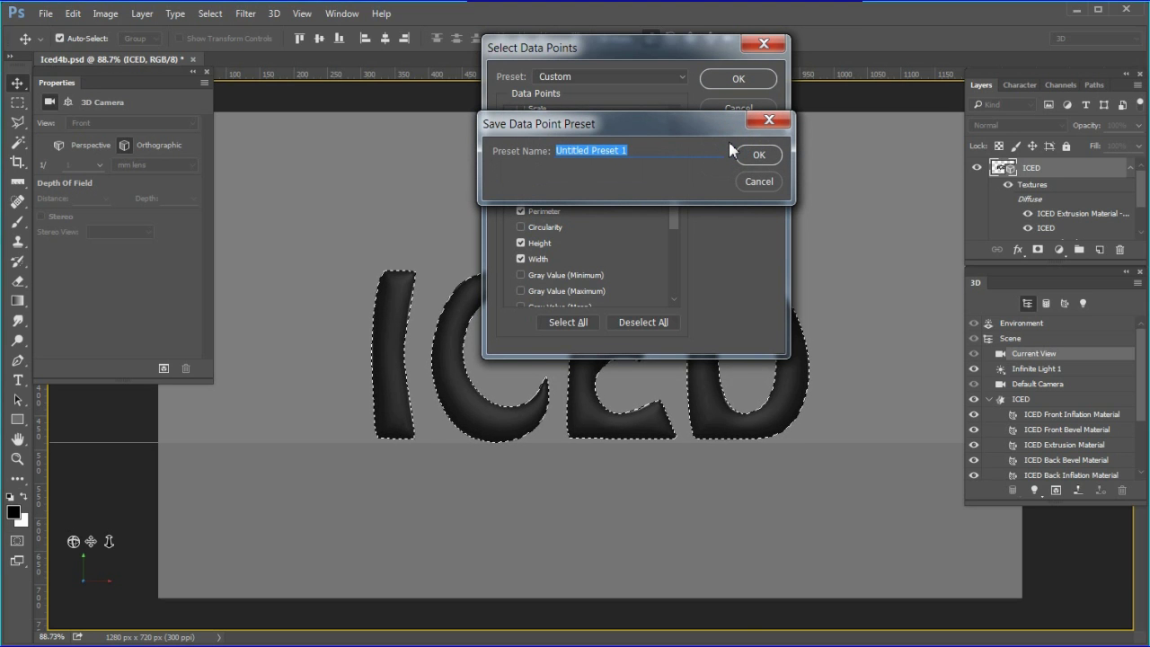
{"action": "type", "text": "Perimeter"}
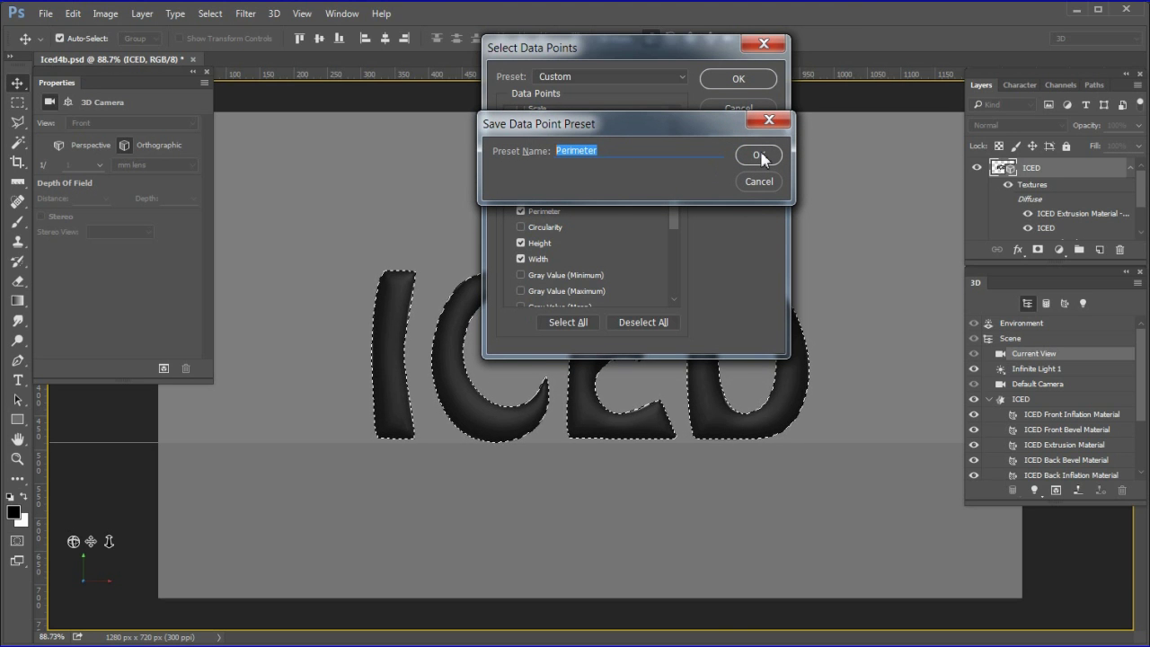
{"action": "left_click", "coordinate": [759, 156]}
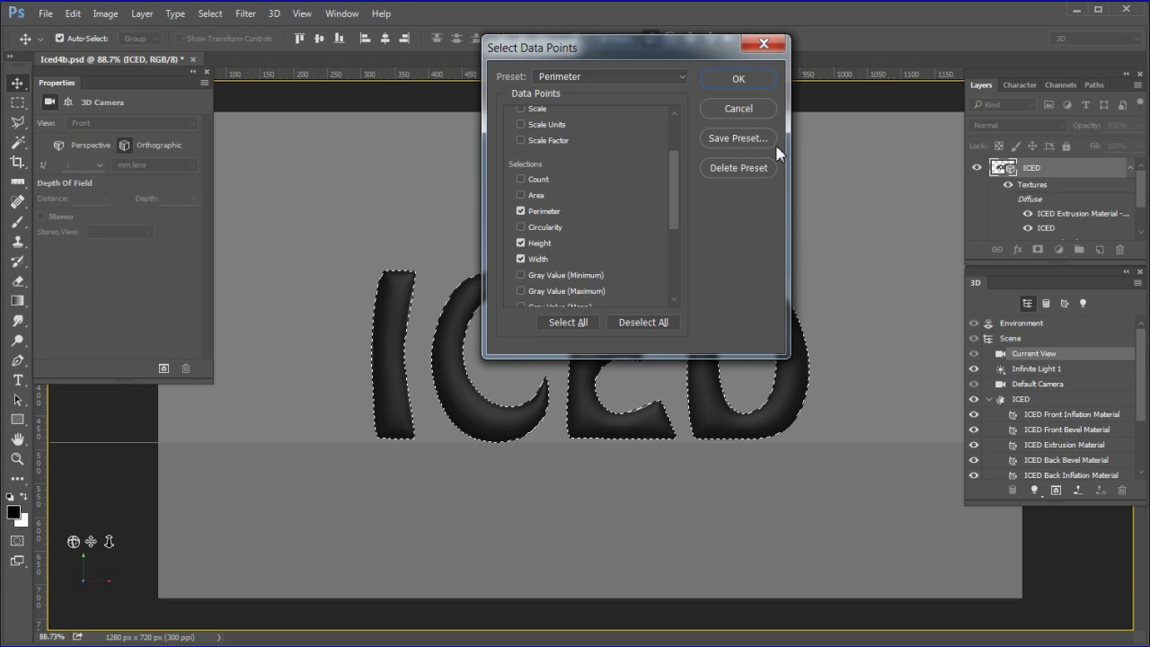
{"action": "left_click", "coordinate": [739, 79]}
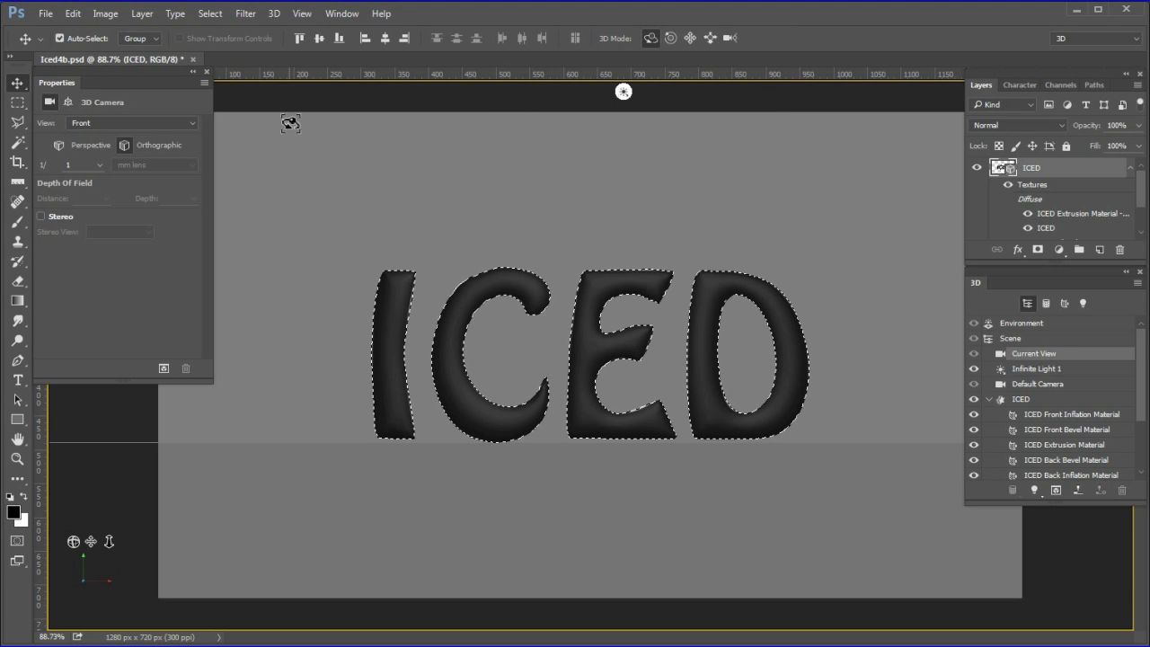
- Record Measurements for the ICED selection: perimeter 3640.88, width 648, height 260
{"action": "left_click", "coordinate": [106, 18]}
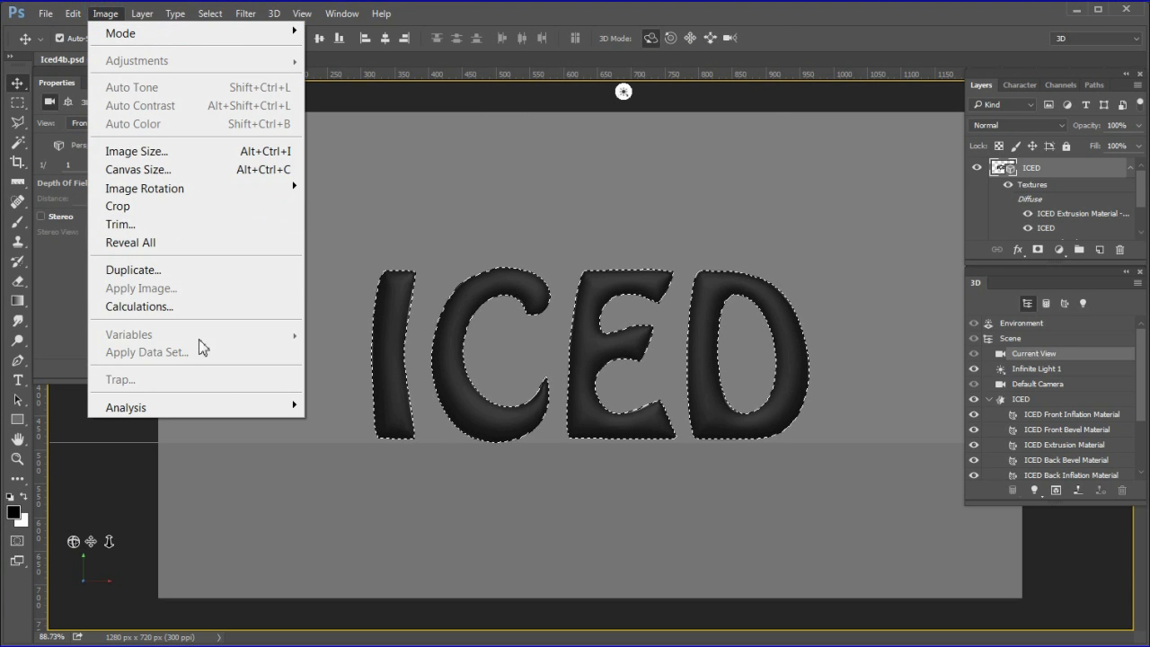
{"action": "mouse_move", "coordinate": [238, 412]}
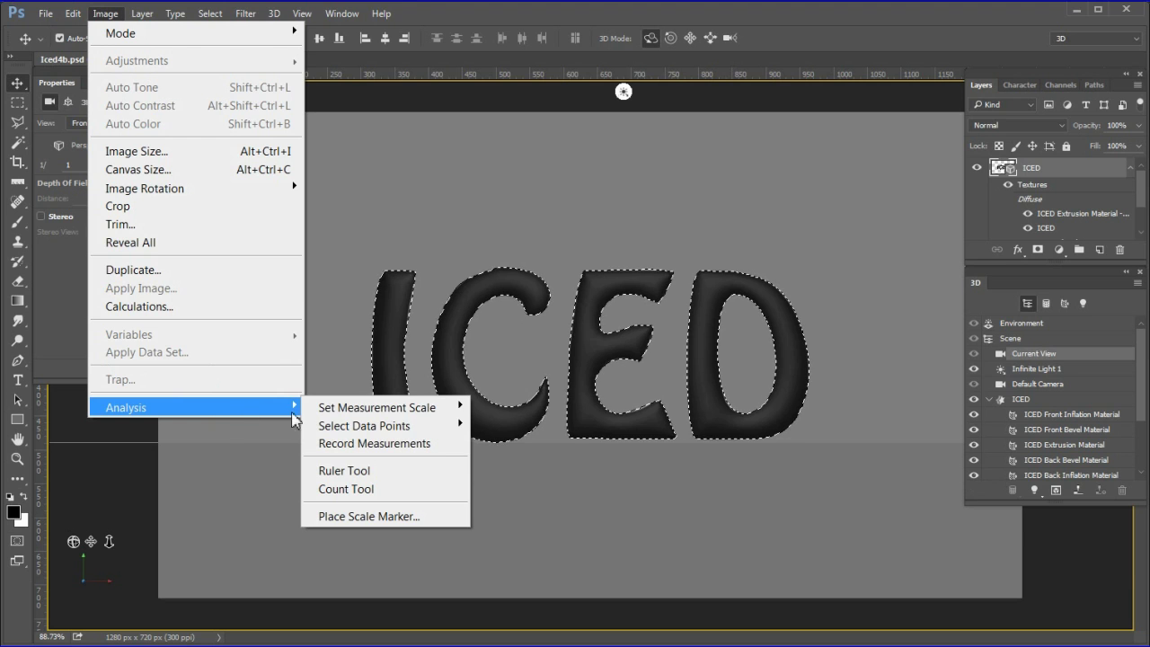
{"action": "mouse_move", "coordinate": [364, 431]}
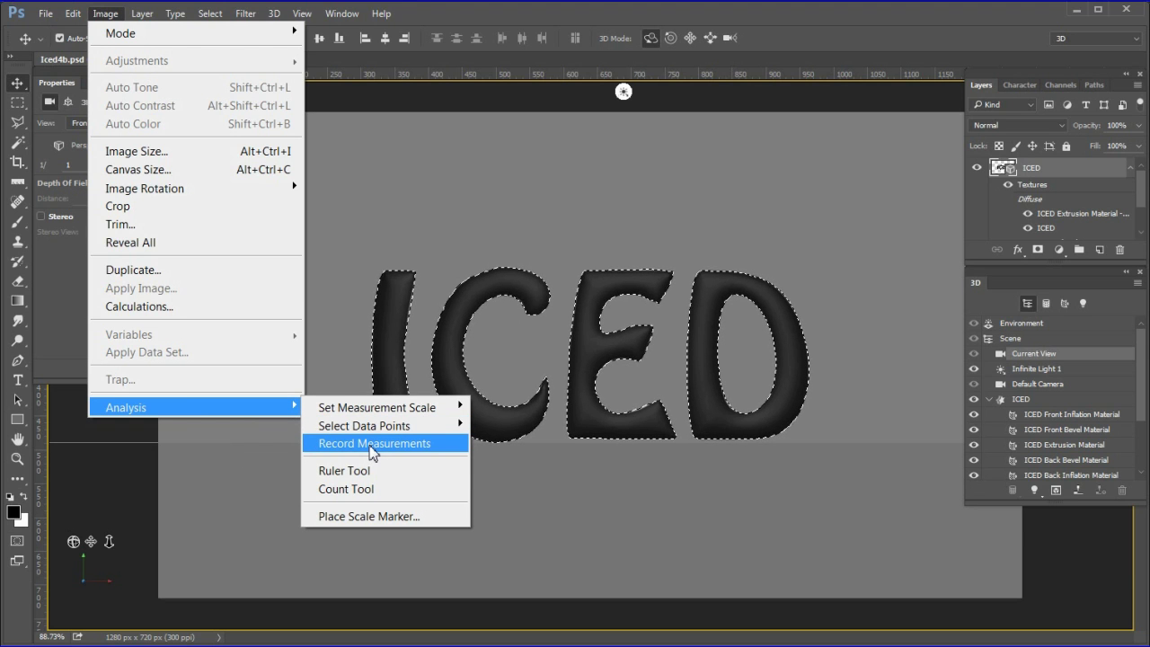
{"action": "left_click", "coordinate": [373, 443]}
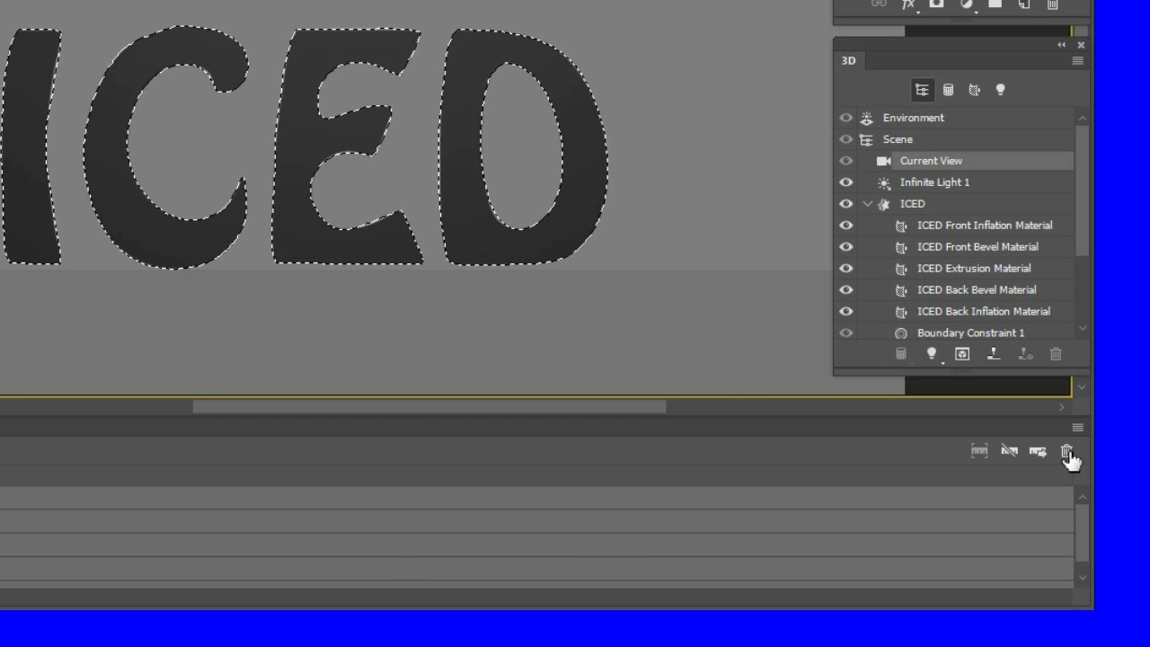
- Delete the earlier measurement log entries and deselect the letters
{"action": "left_click", "coordinate": [1067, 452]}
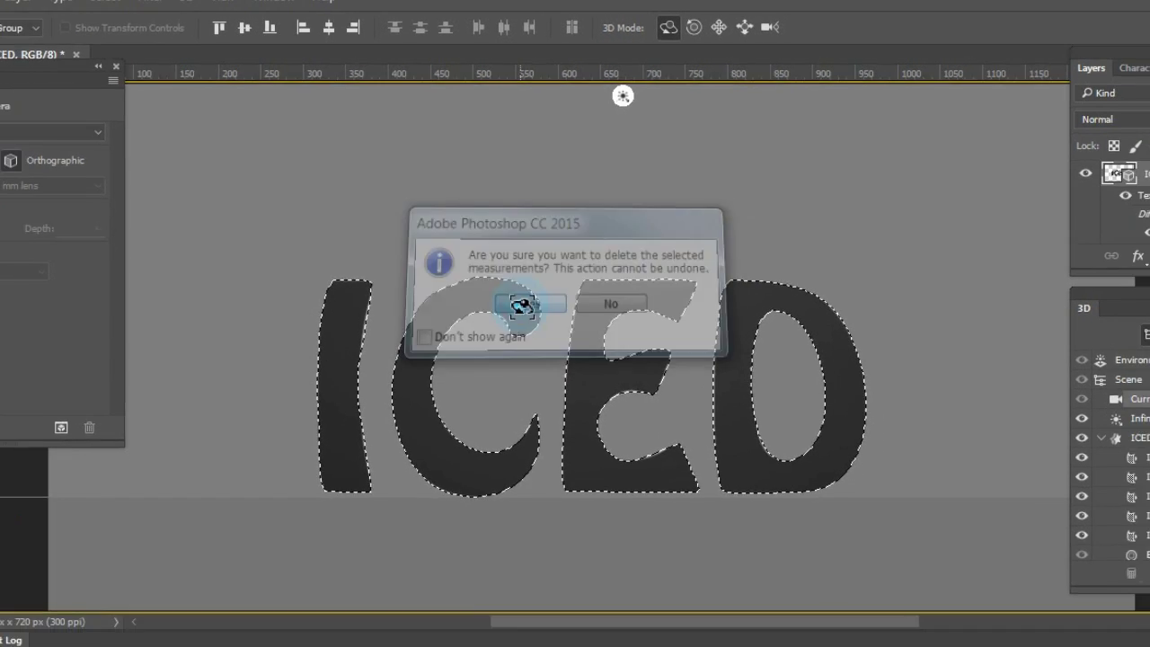
{"action": "left_click", "coordinate": [523, 329]}
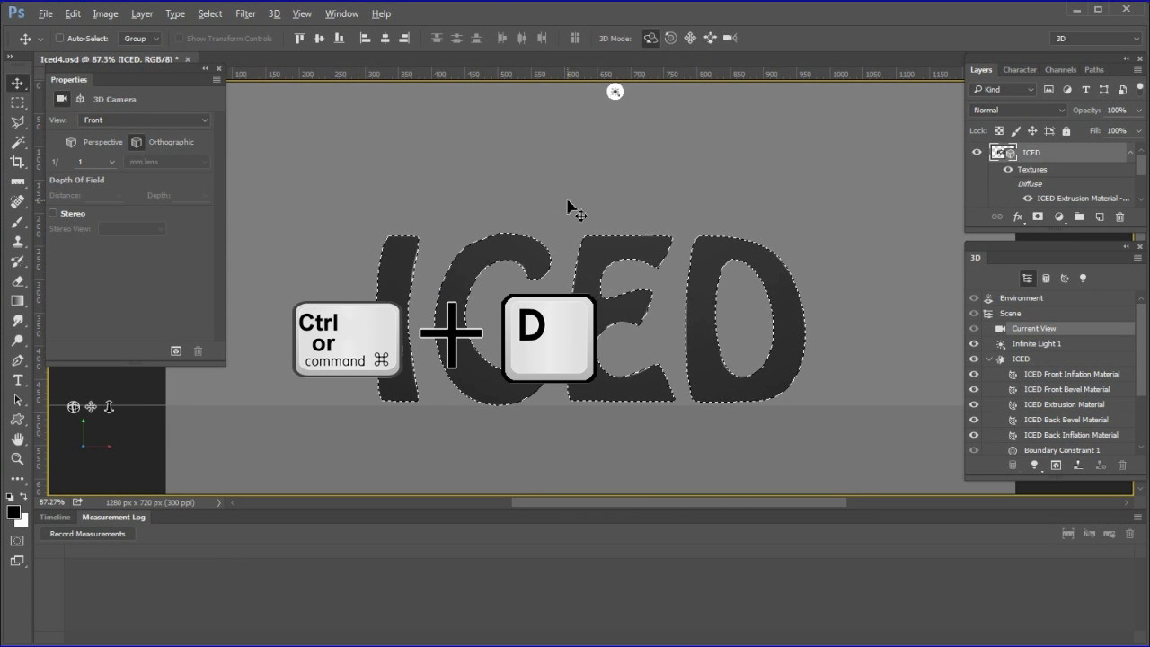
{"action": "key", "text": "ctrl+d"}
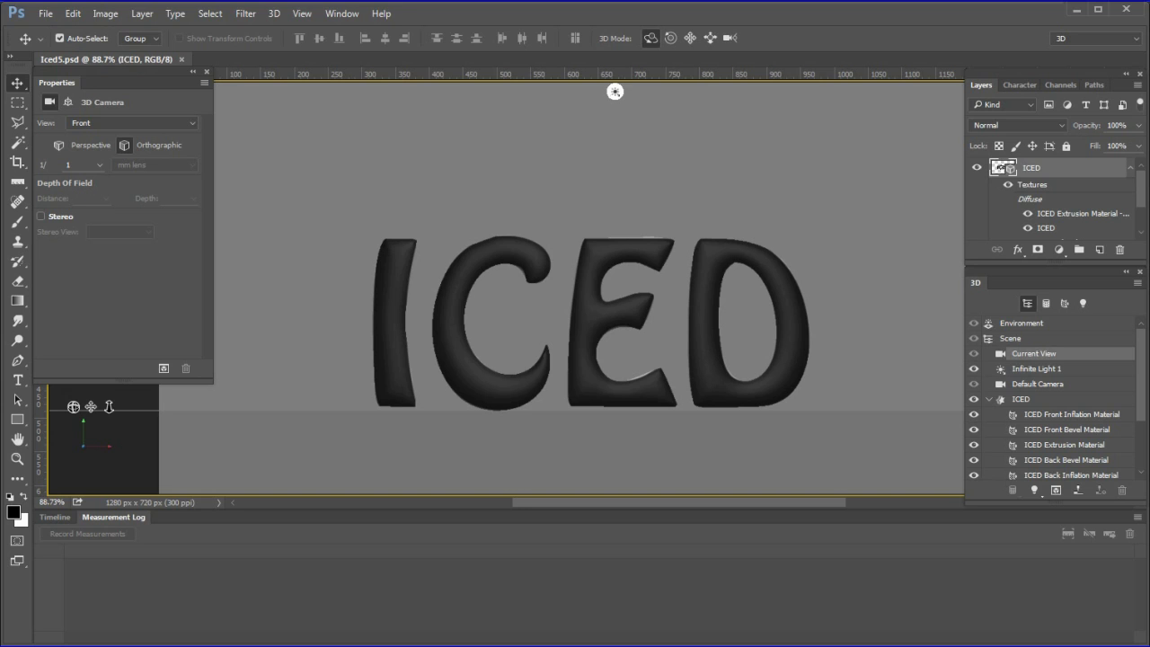
- Magic-wand select the D's inner hole and record its measurements: width 86, height 176
{"action": "left_click", "coordinate": [18, 145]}
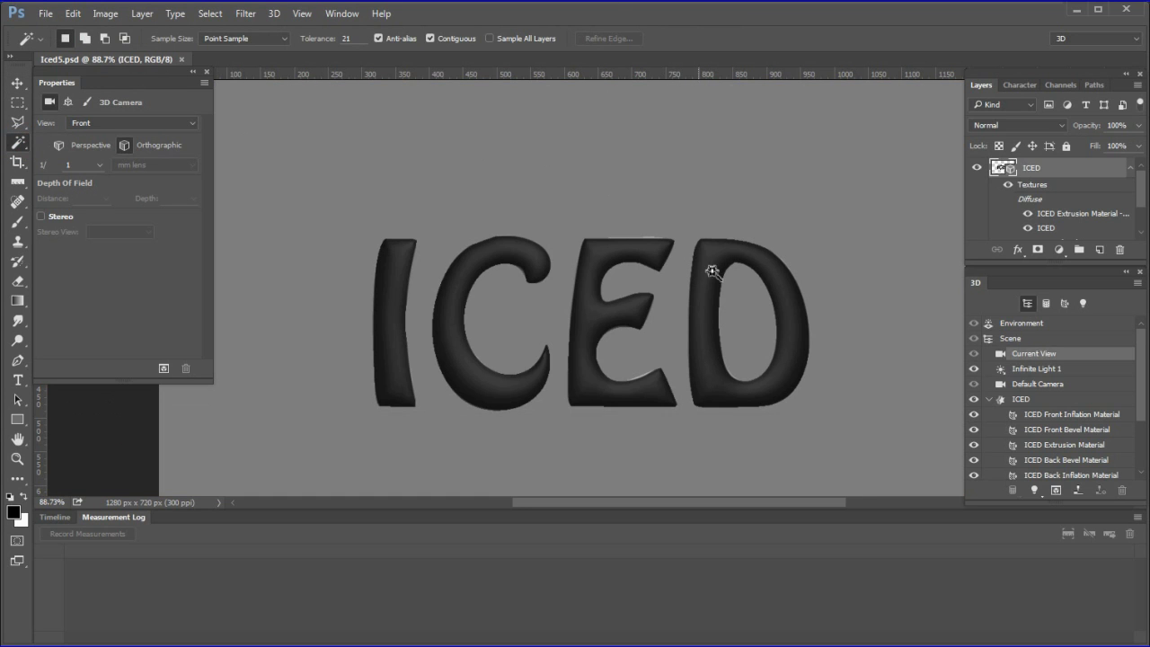
{"action": "left_click", "coordinate": [755, 328]}
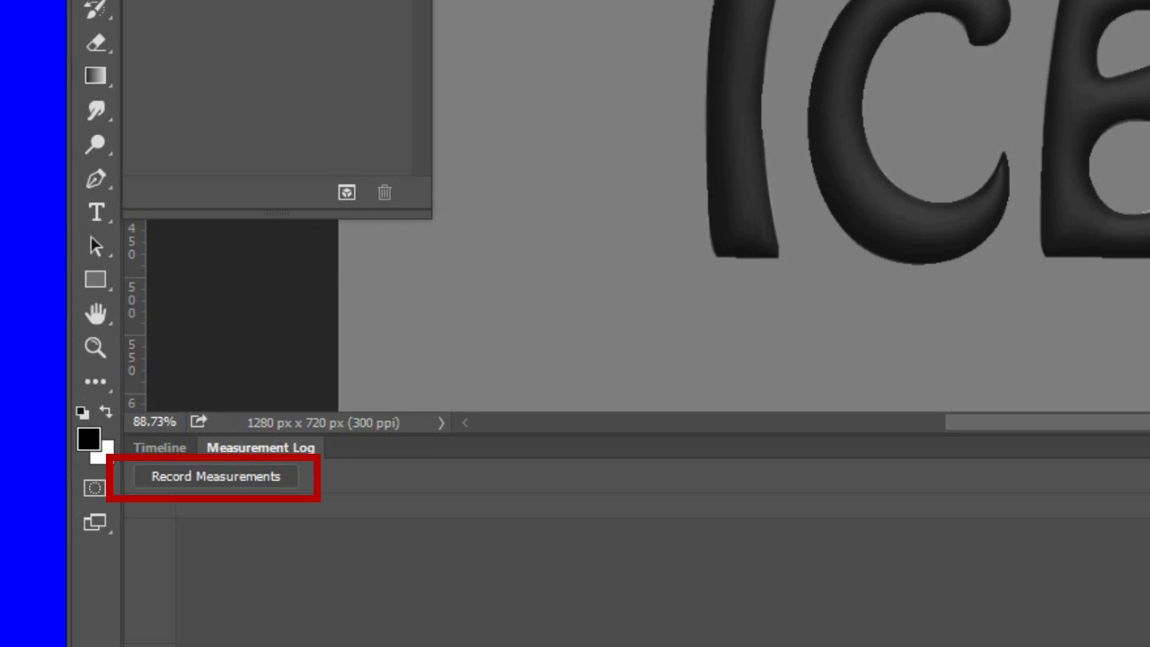
{"action": "left_click", "coordinate": [247, 476]}
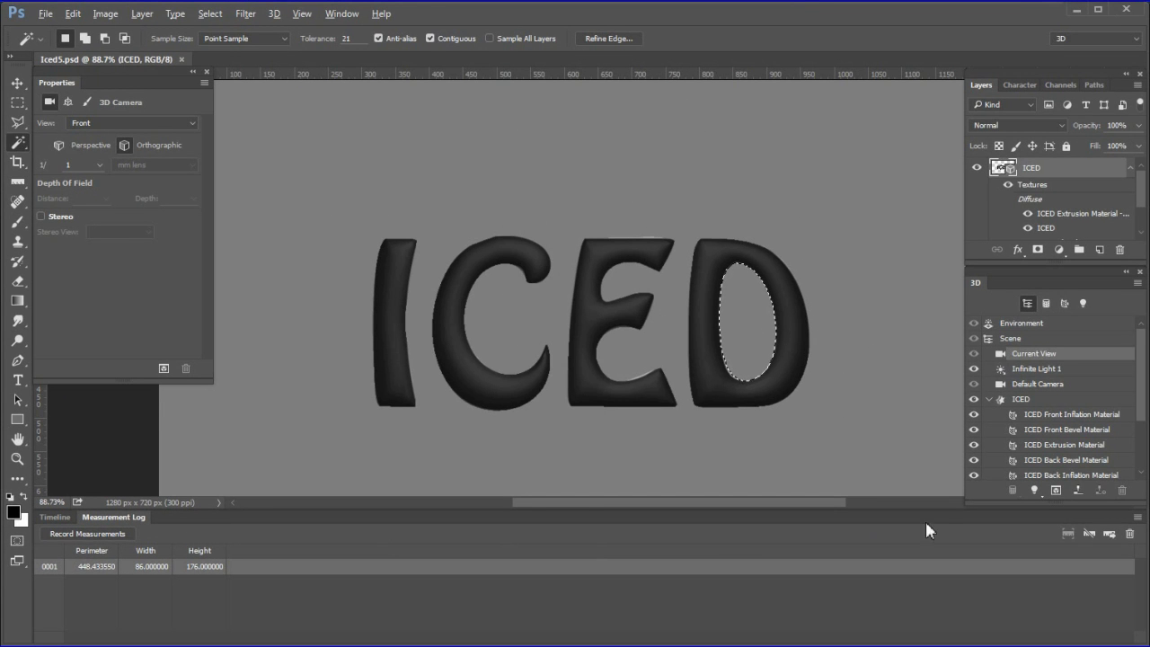
{"action": "left_click", "coordinate": [1130, 533]}
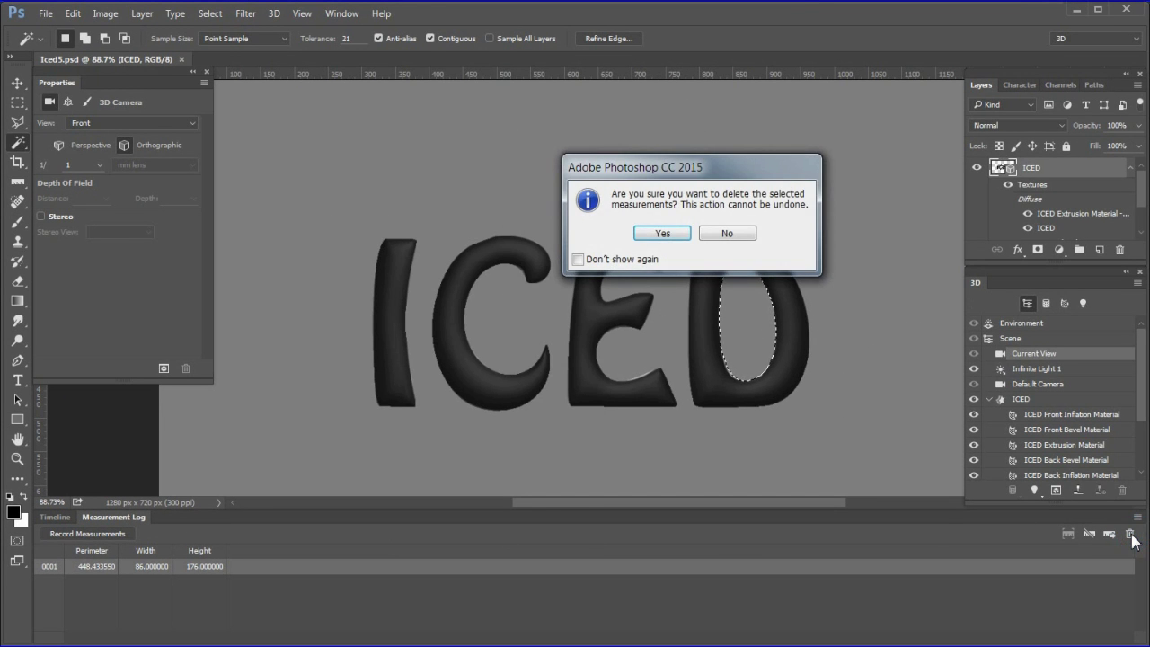
- Confirm removal of the log entry, close the Measurement Log and Timeline group, and deselect the D's hole
{"action": "left_click", "coordinate": [671, 235]}
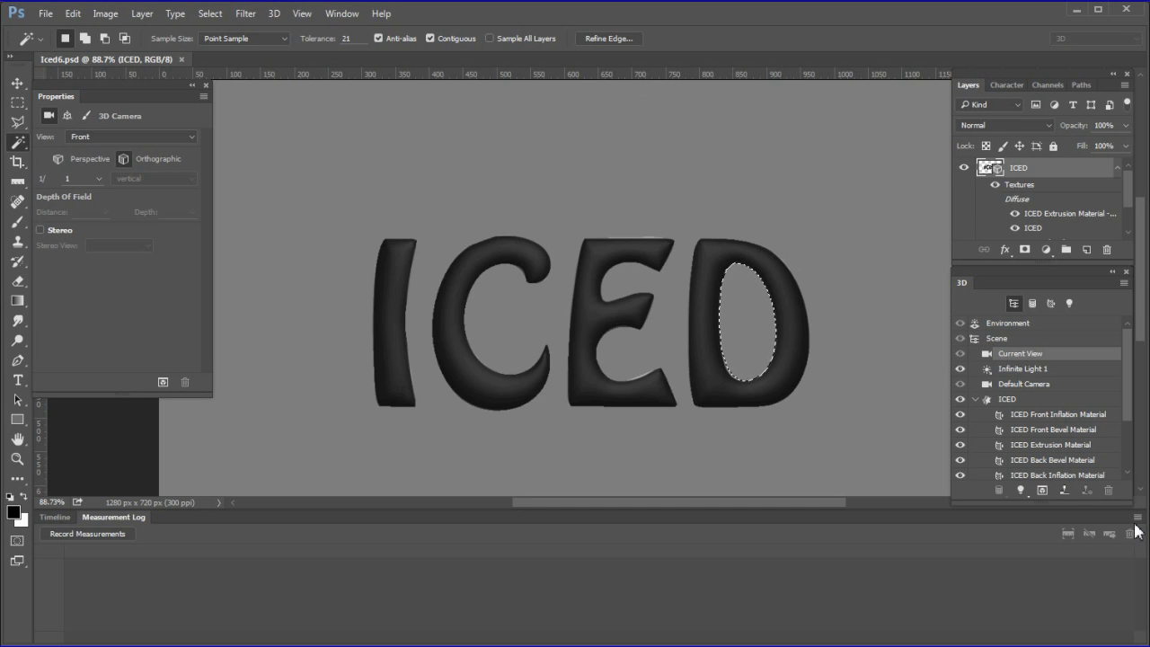
{"action": "left_click", "coordinate": [1137, 517]}
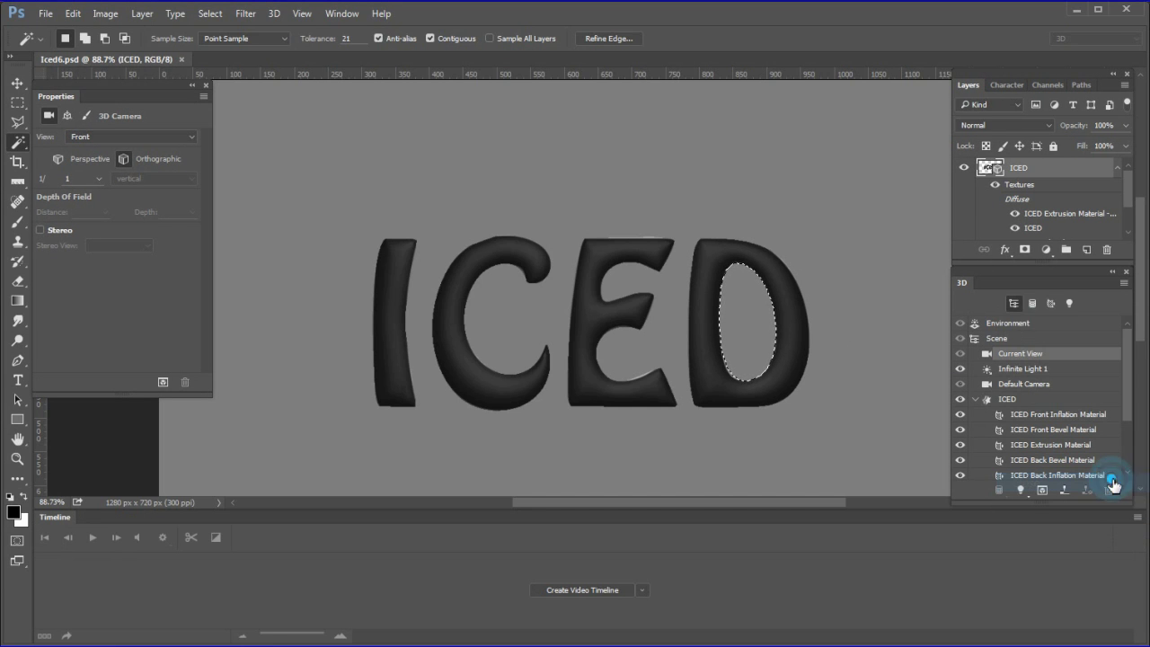
{"action": "left_click", "coordinate": [1116, 485]}
{"action": "left_click", "coordinate": [1137, 519]}
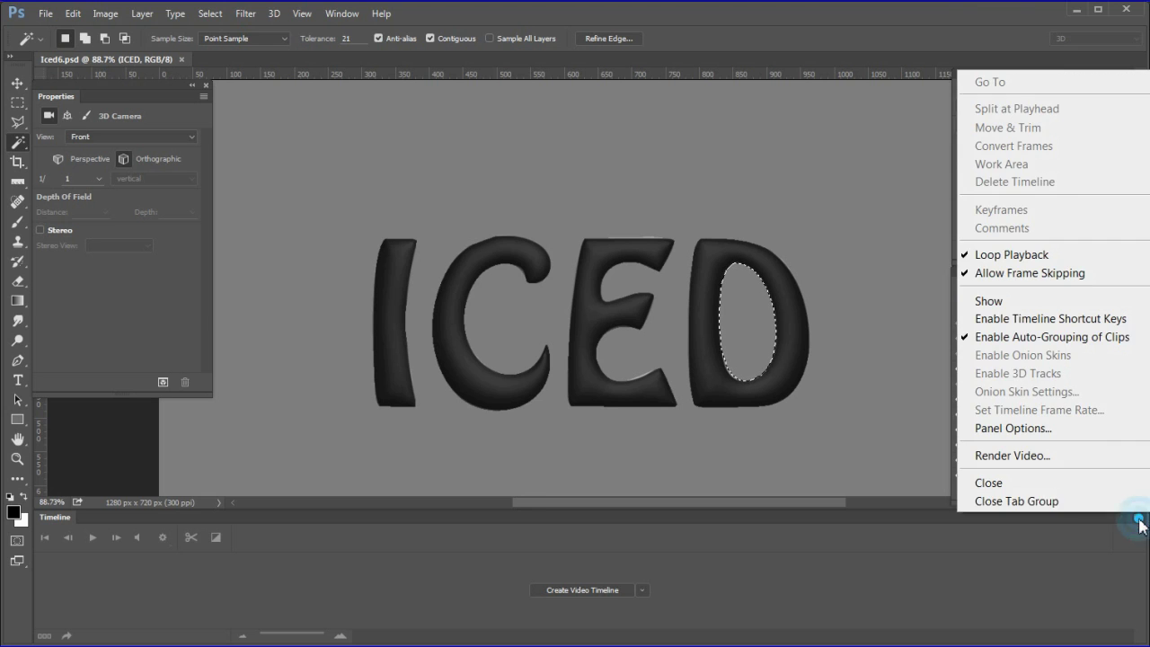
{"action": "left_click", "coordinate": [1046, 501]}
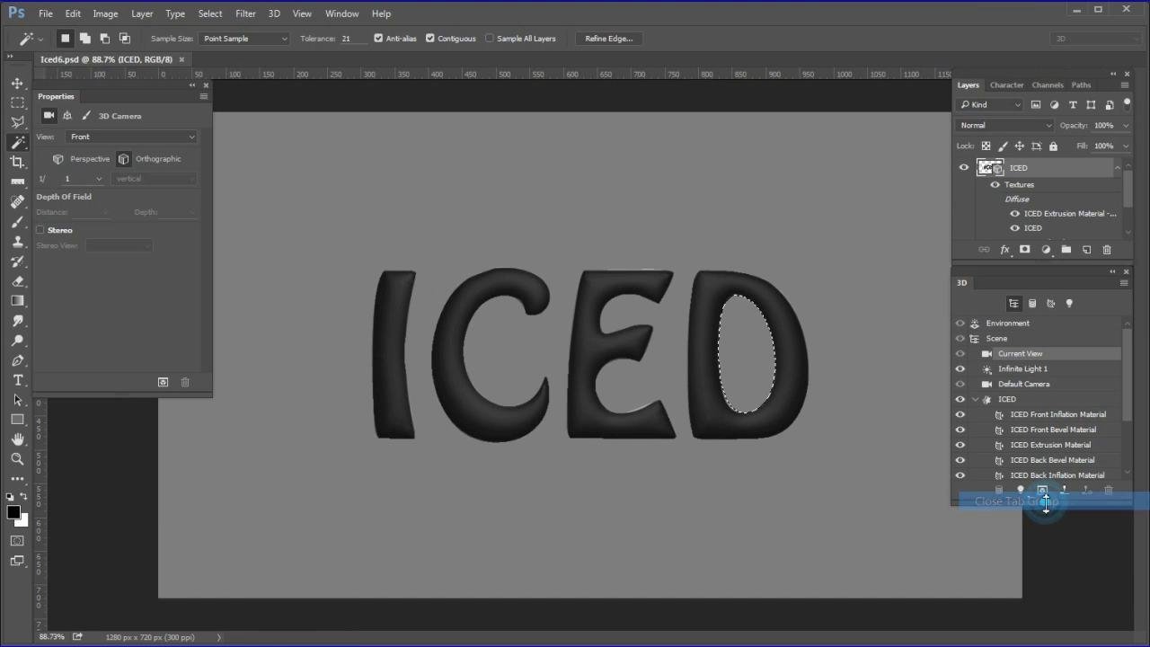
{"action": "key", "text": "ctrl+d"}
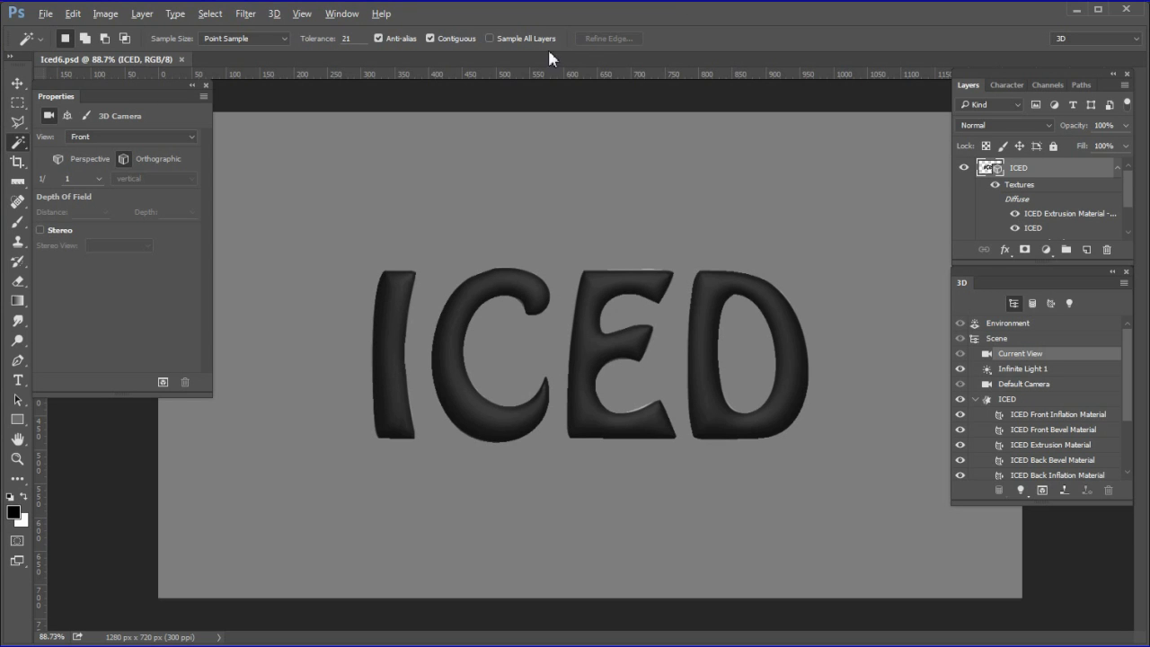
{"action": "left_click", "coordinate": [18, 84]}
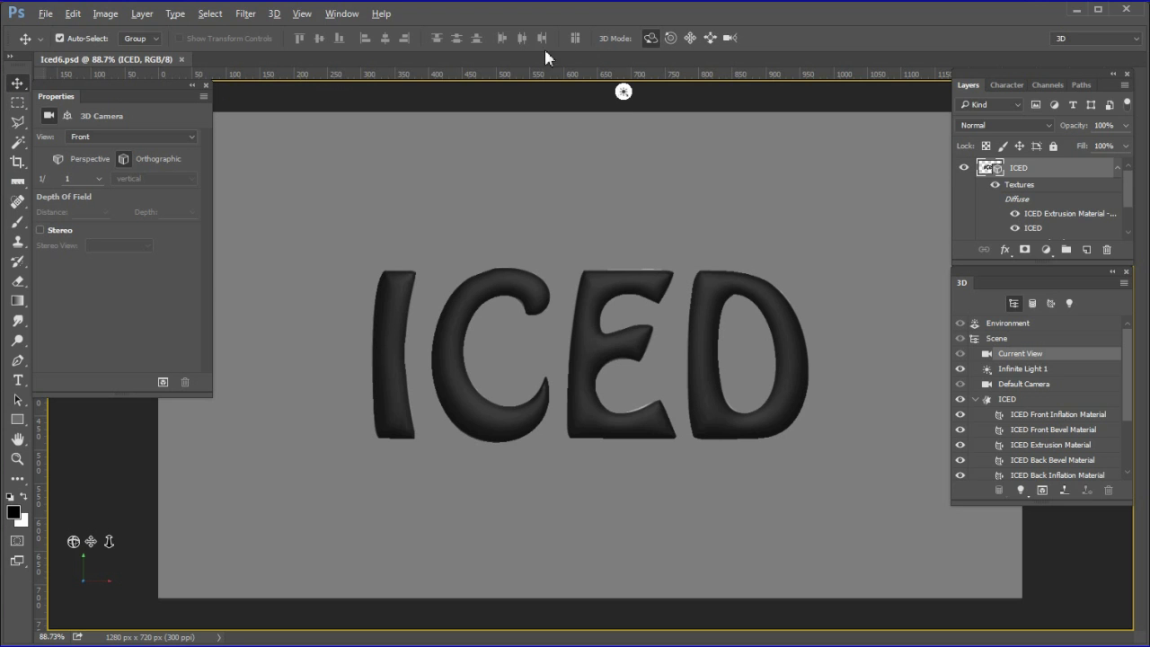
- Tilt the ICED text with 3D Rotate and select all five ICED materials in the 3D panel
{"action": "left_click", "coordinate": [649, 38]}
{"action": "left_click_drag", "start_coordinate": [565, 216], "coordinate": [606, 220]}
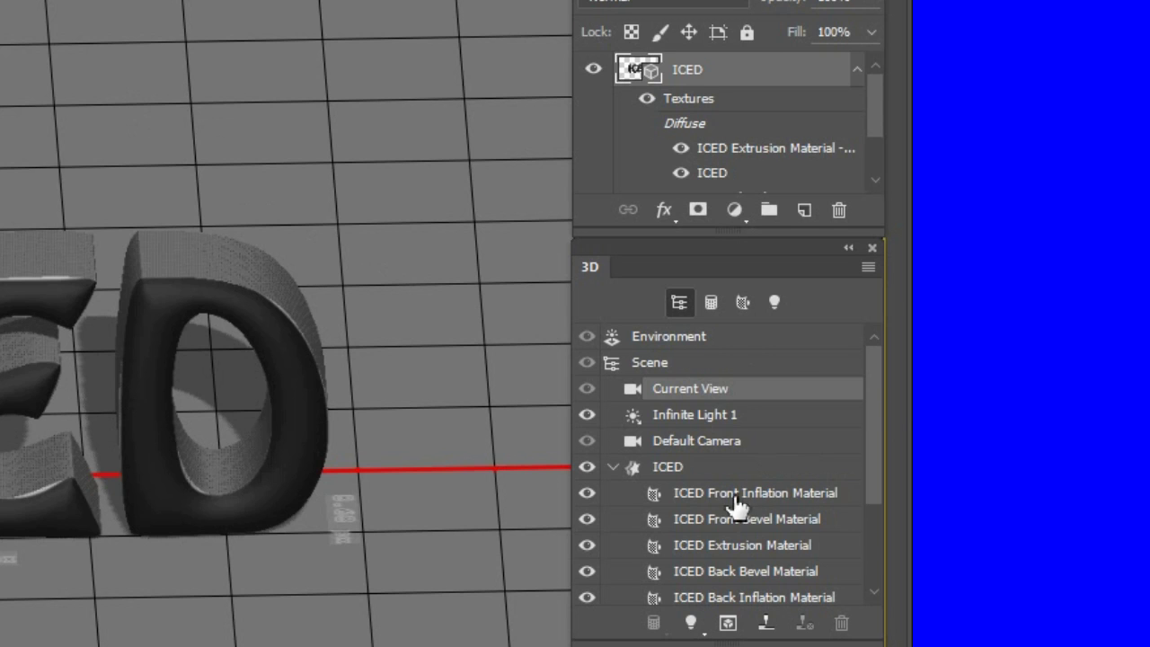
{"action": "left_click", "coordinate": [733, 499]}
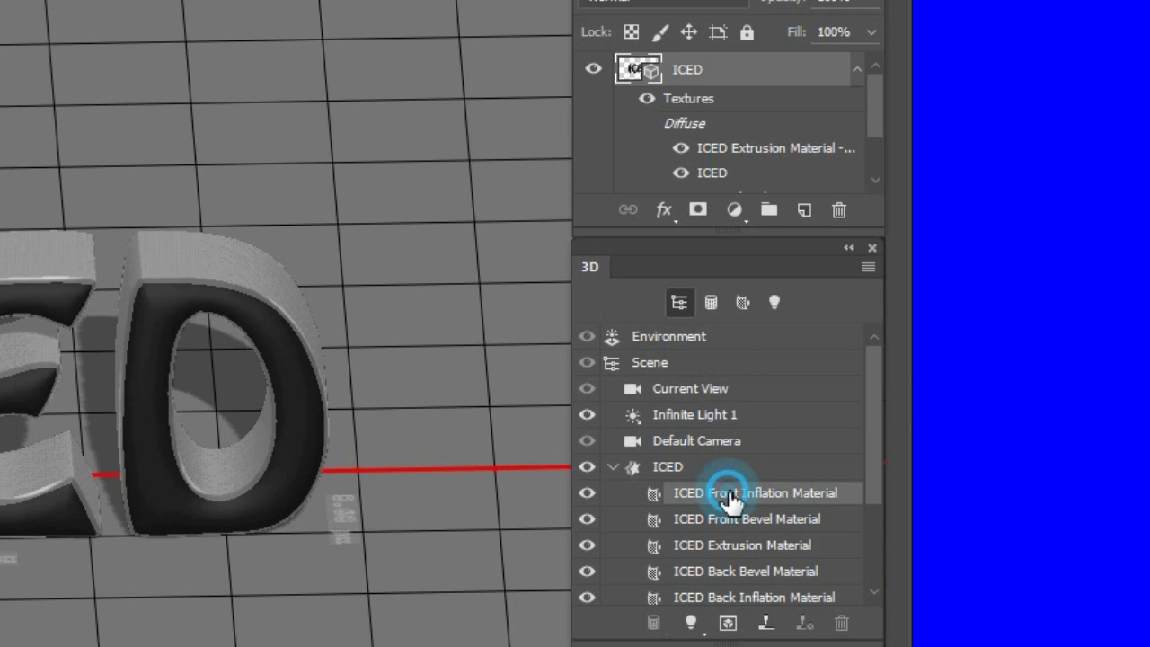
{"action": "left_click", "coordinate": [758, 599], "text": "shift"}
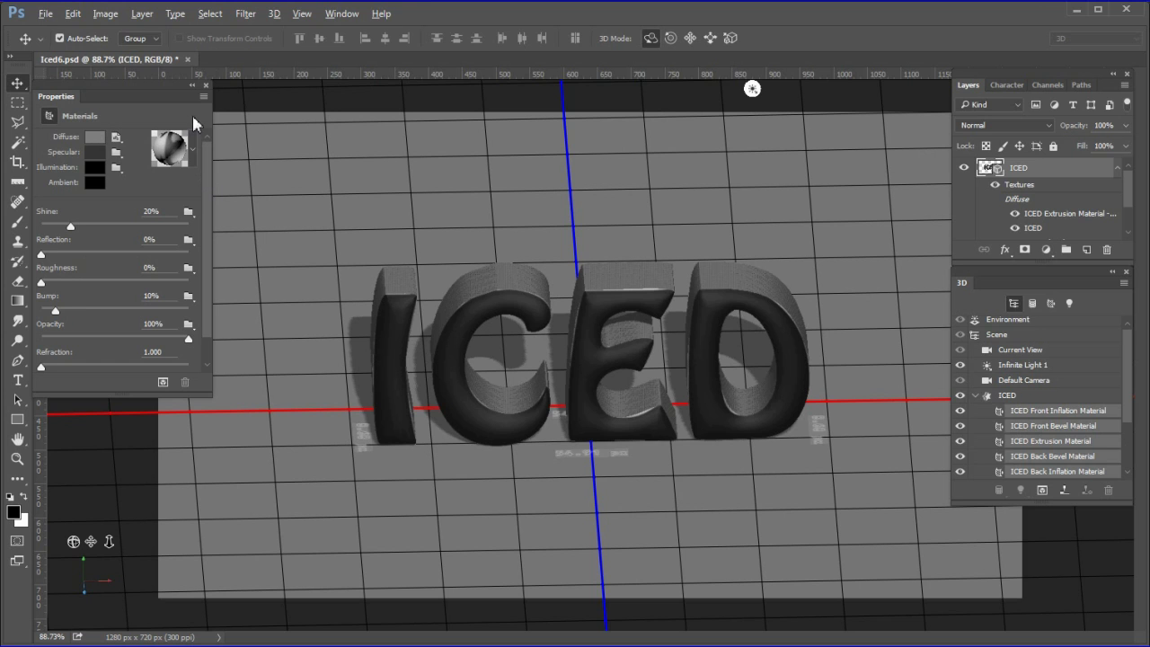
{"action": "left_click", "coordinate": [194, 154]}
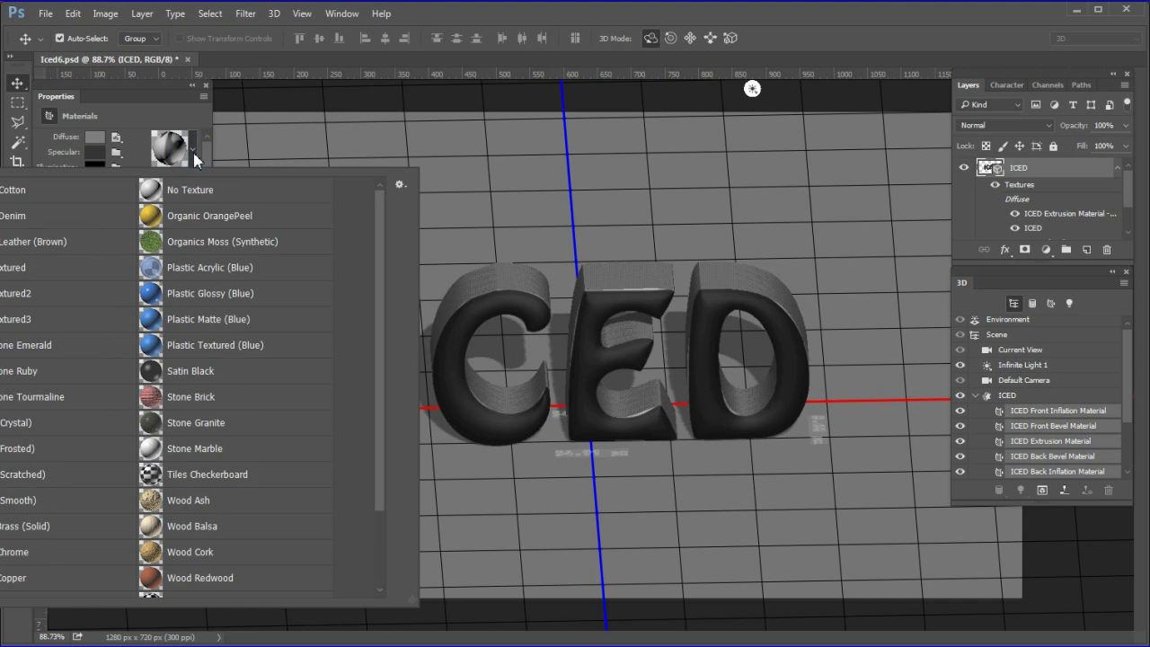
- Apply the Tiles Checkerboard material preset to all five ICED materials
{"action": "left_click", "coordinate": [281, 476]}
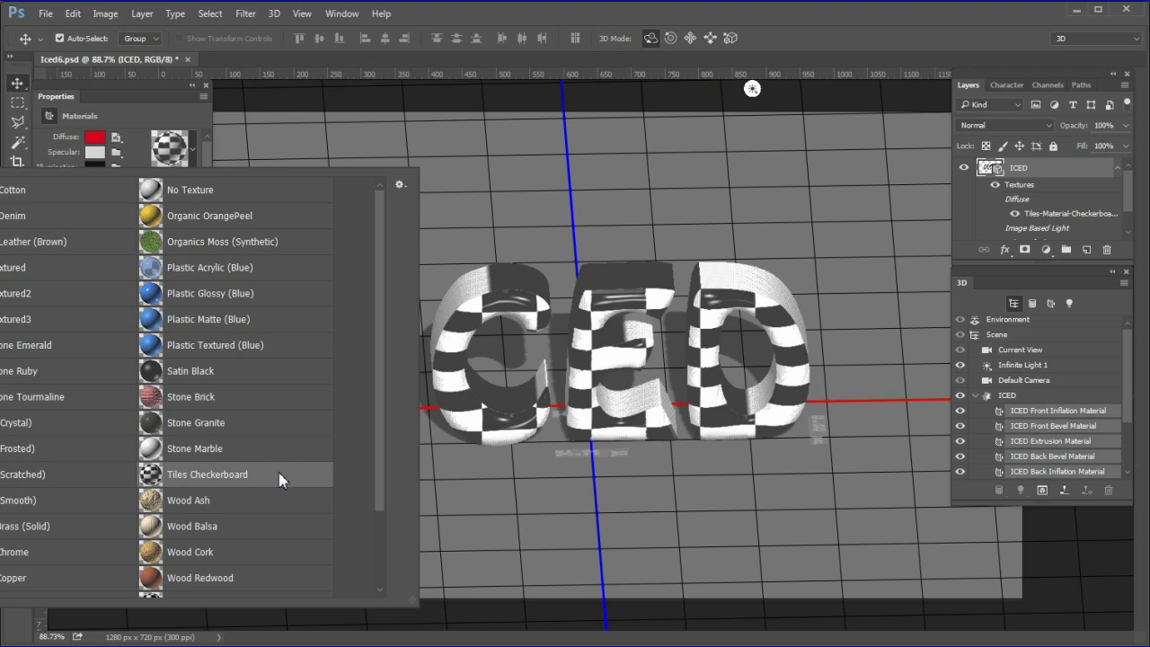
{"action": "left_click", "coordinate": [280, 477]}
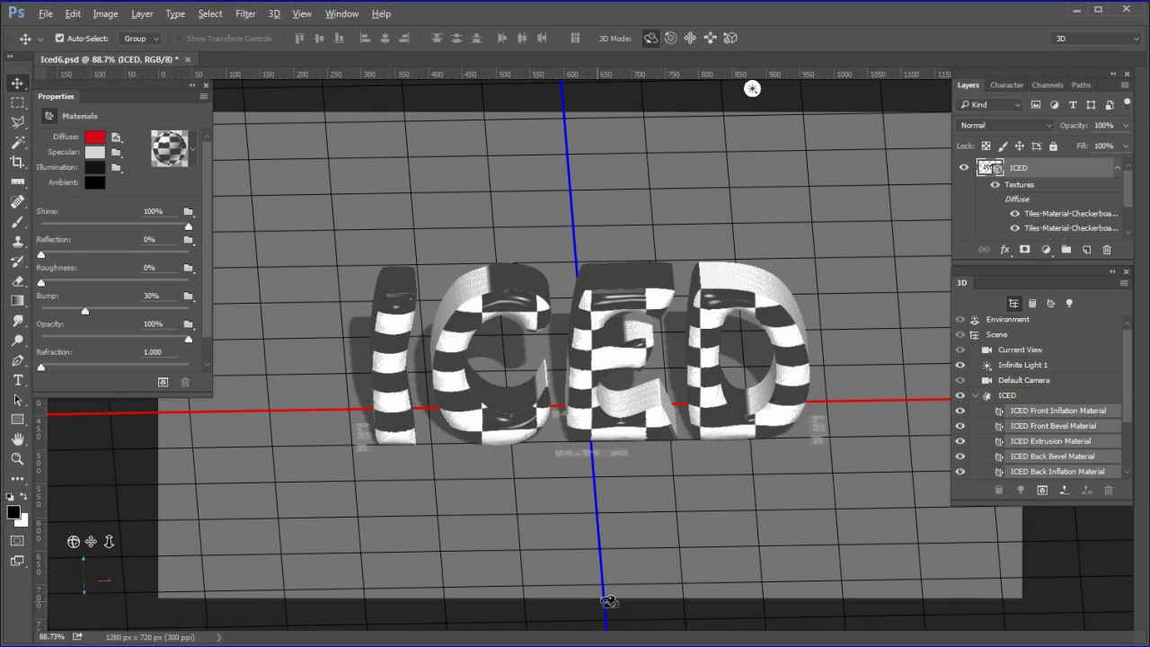
{"action": "left_click", "coordinate": [1062, 413]}
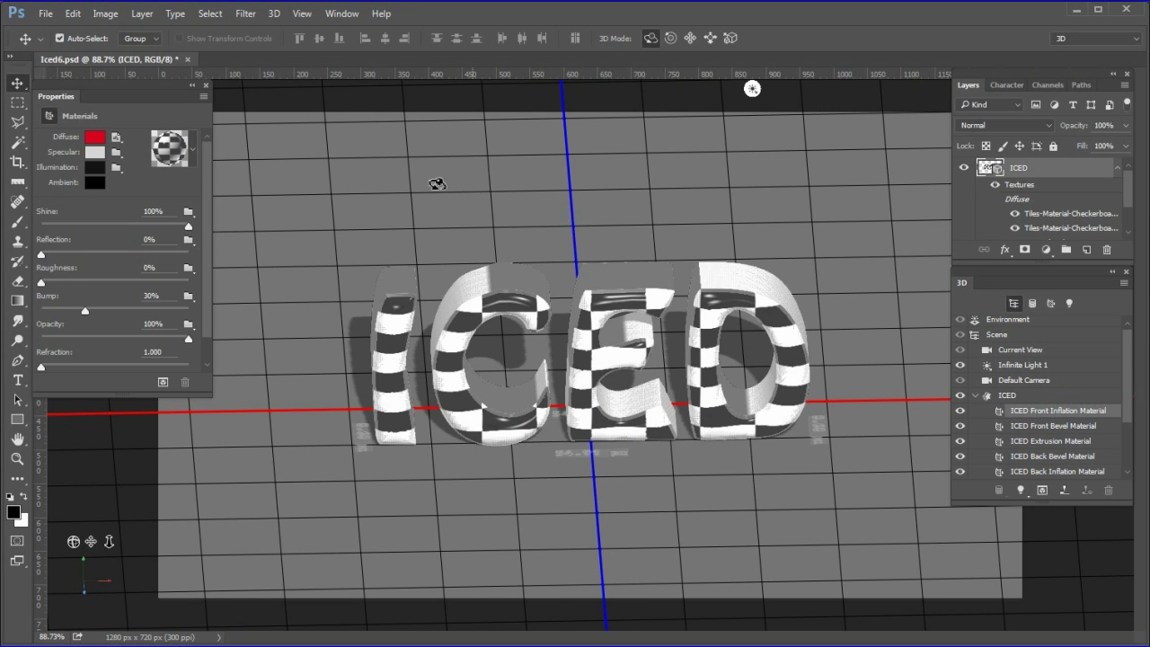
- Set the ICED Front Inflation diffuse texture's U/X scale to 40.1% in Edit UV Properties
{"action": "left_click", "coordinate": [117, 138]}
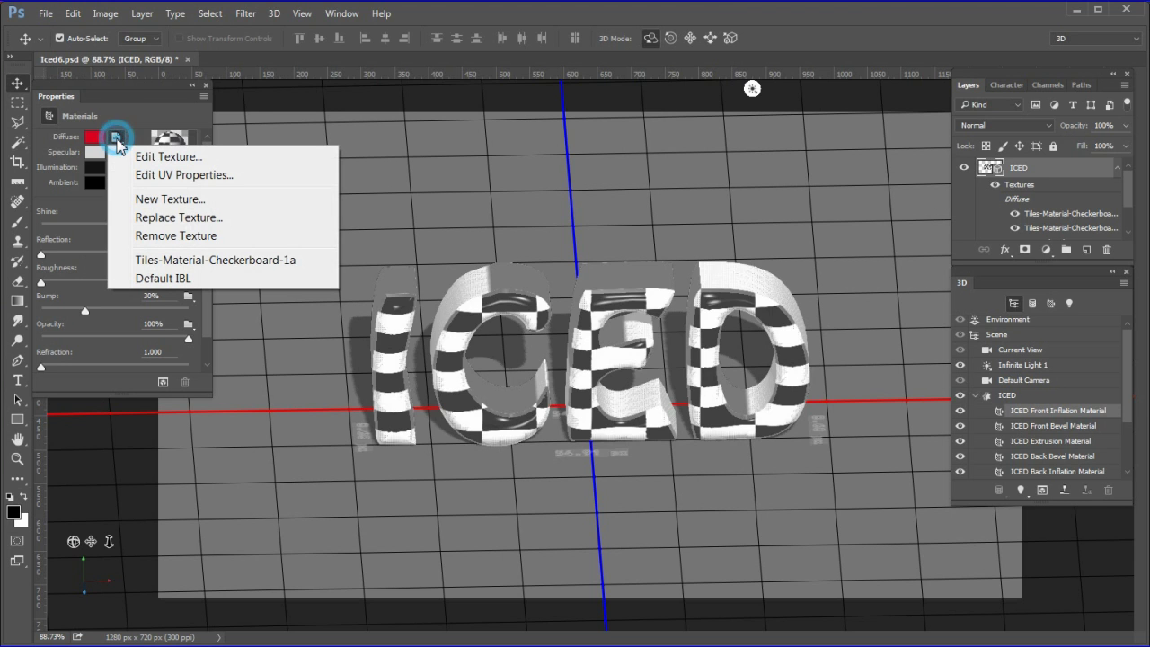
{"action": "left_click", "coordinate": [235, 176]}
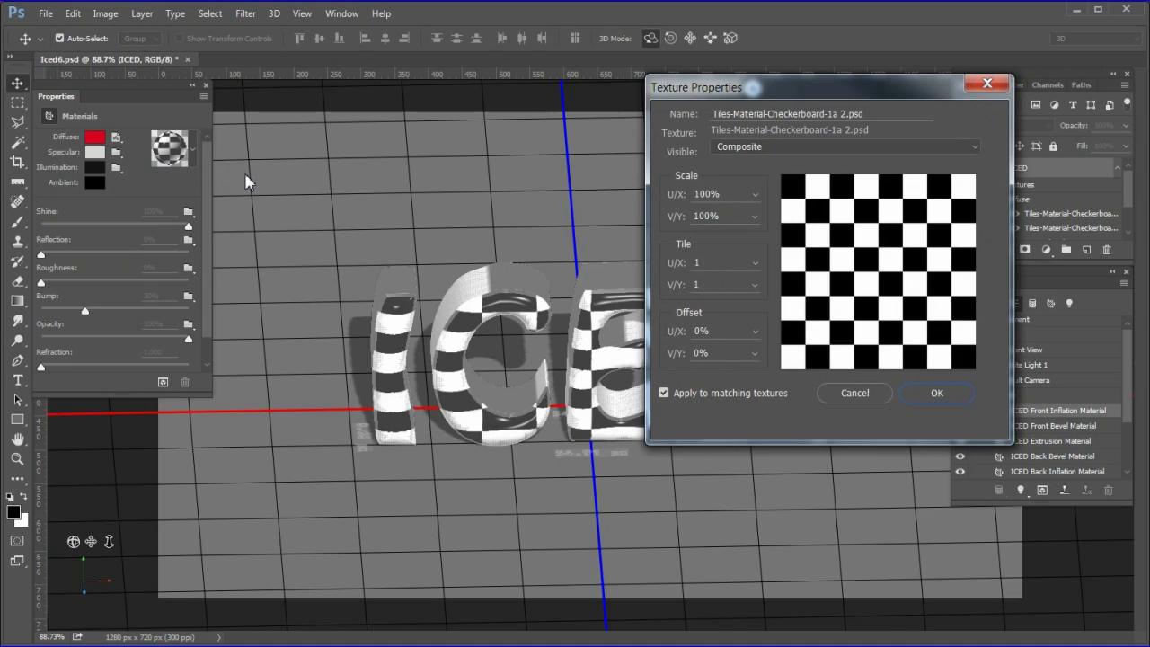
{"action": "left_click", "coordinate": [674, 202]}
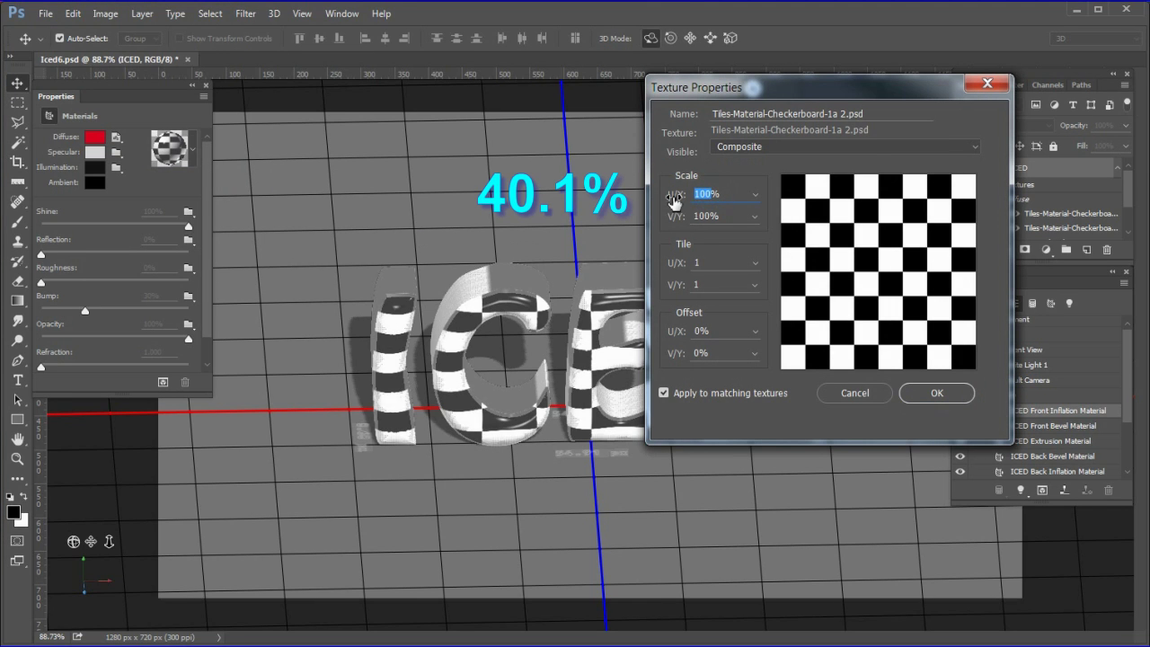
{"action": "type", "text": "40.1"}
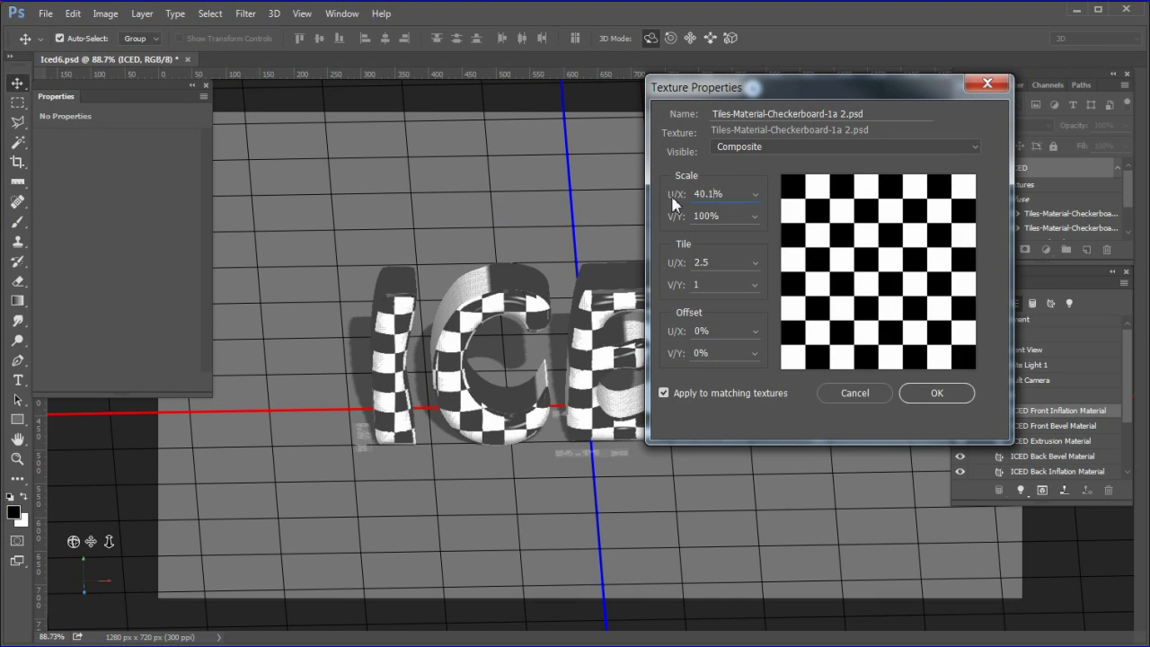
{"action": "key", "text": "Tab"}
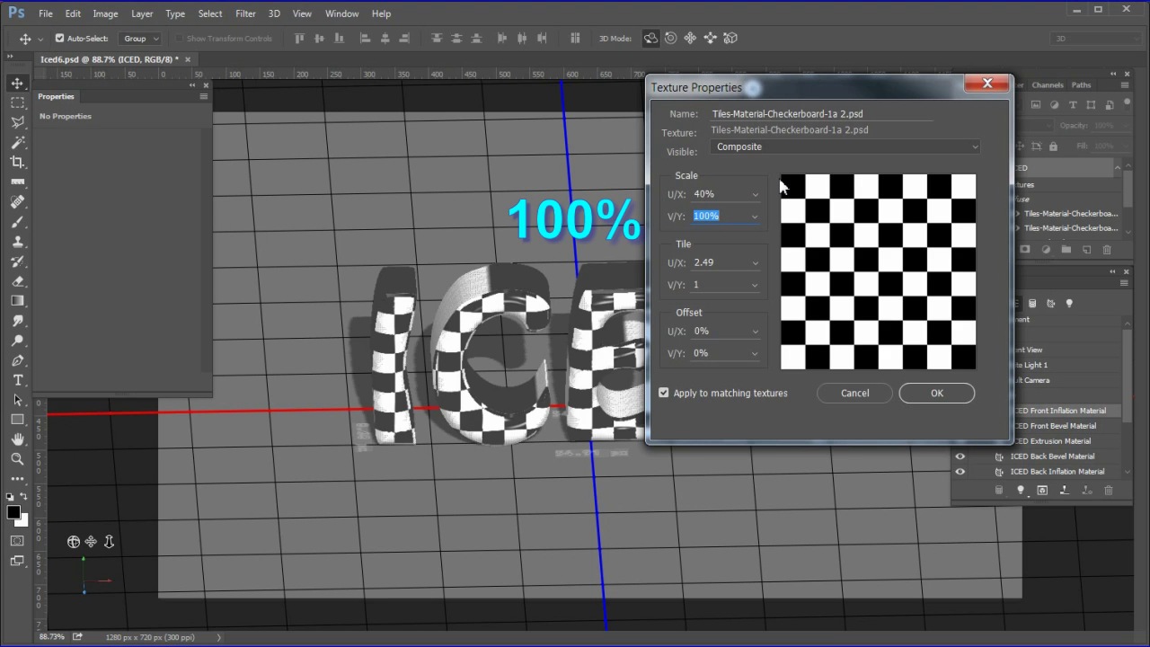
{"action": "left_click", "coordinate": [932, 395]}
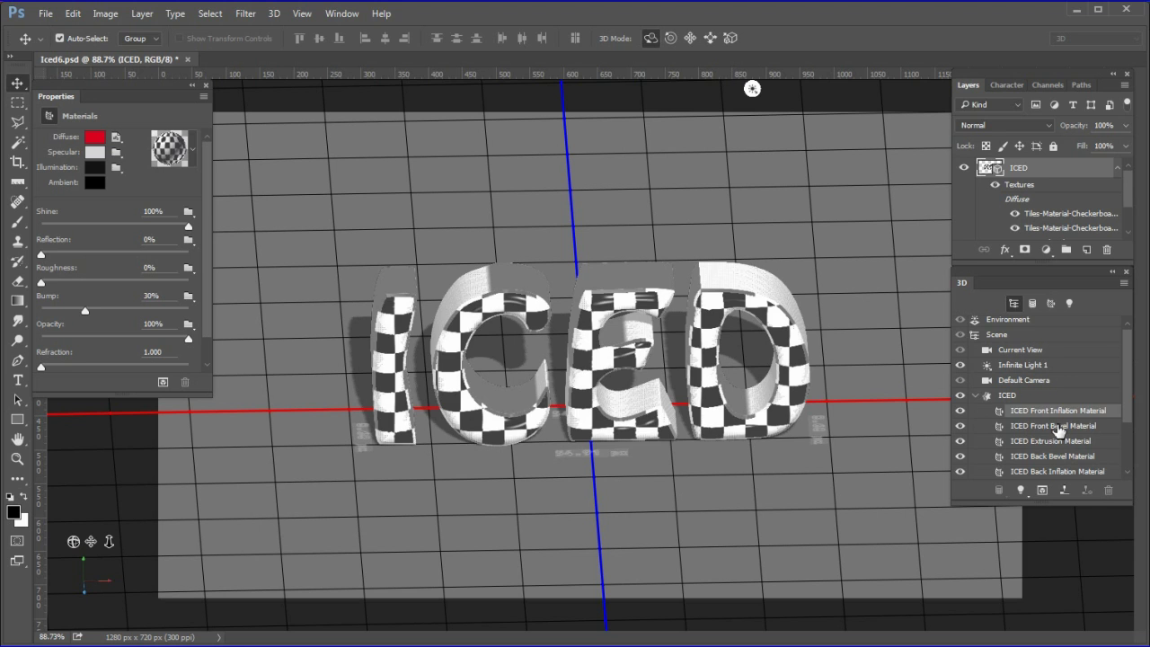
{"action": "left_click", "coordinate": [1057, 428]}
- Confirm the ICED Front Bevel texture's UV scale at 40% U/X
{"action": "left_click", "coordinate": [116, 137]}
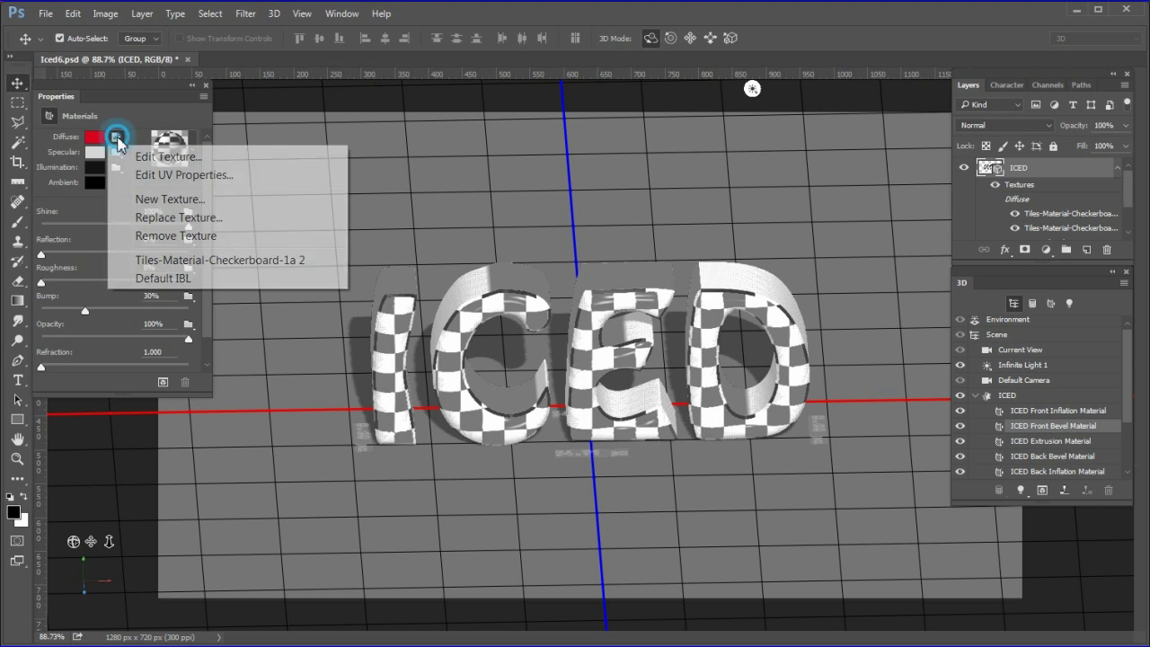
{"action": "left_click", "coordinate": [162, 175]}
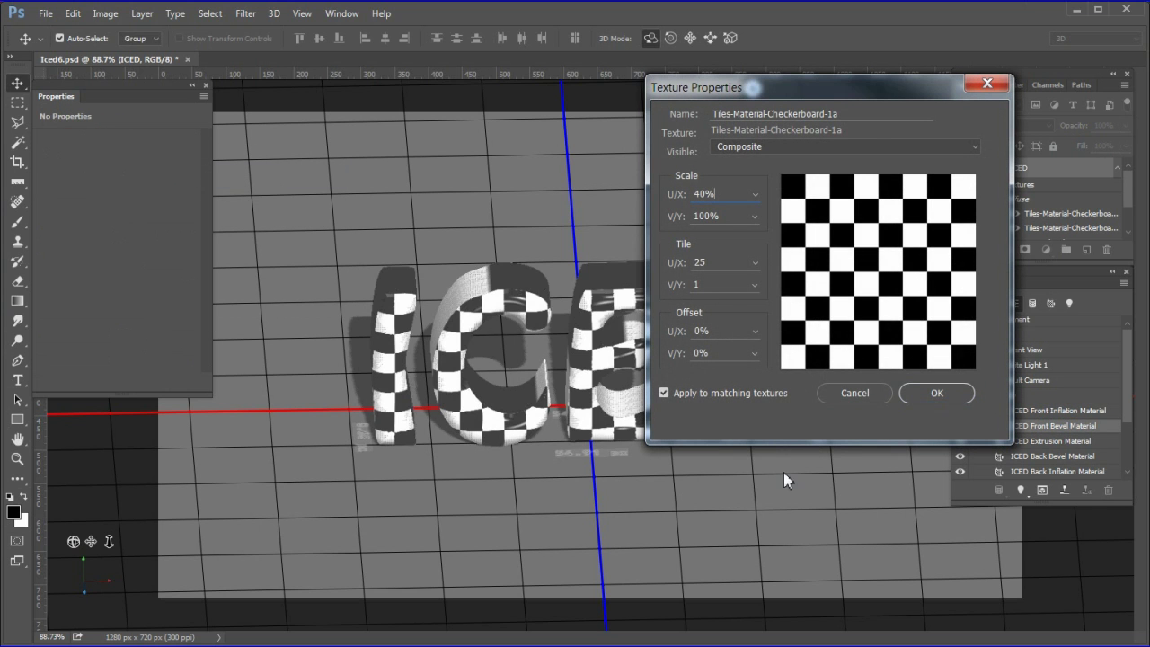
{"action": "left_click", "coordinate": [939, 395]}
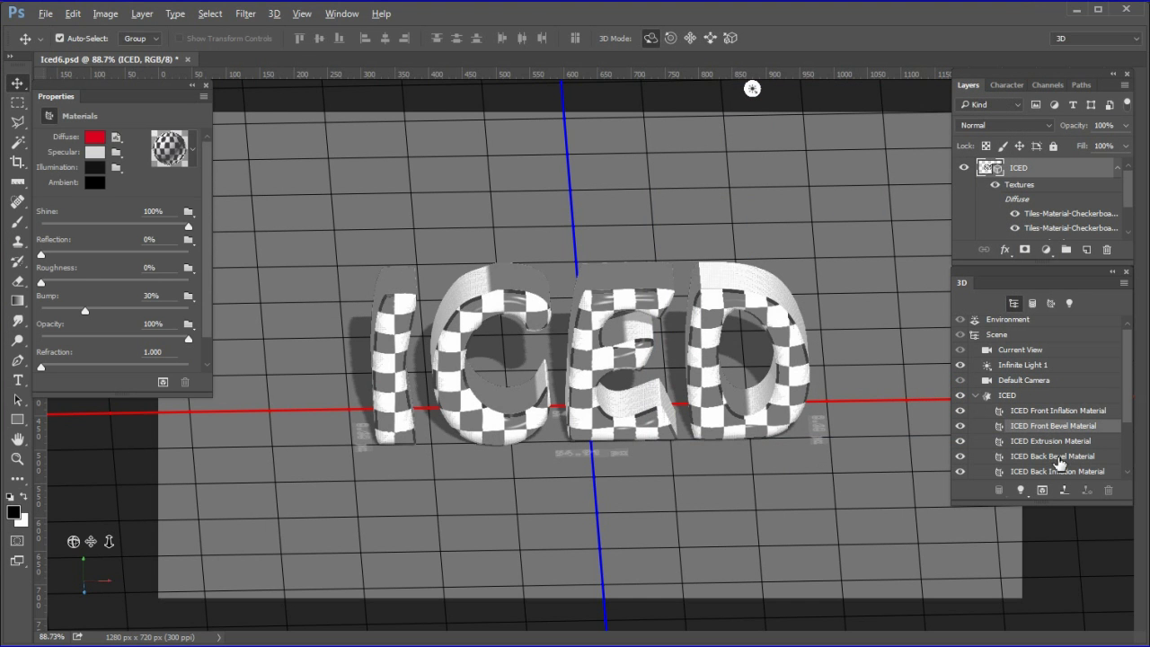
- Set the ICED Back Bevel diffuse texture's U/X scale to 40%
{"action": "left_click", "coordinate": [1056, 457]}
{"action": "left_click", "coordinate": [117, 139]}
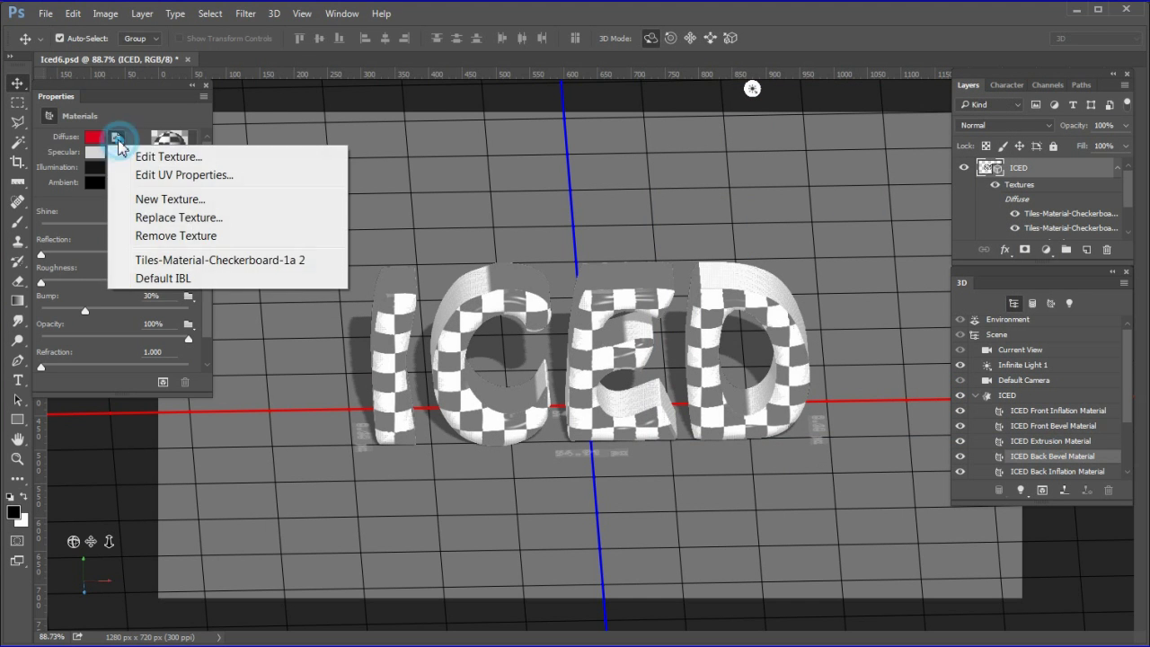
{"action": "left_click", "coordinate": [179, 174]}
{"action": "type", "text": "40."}
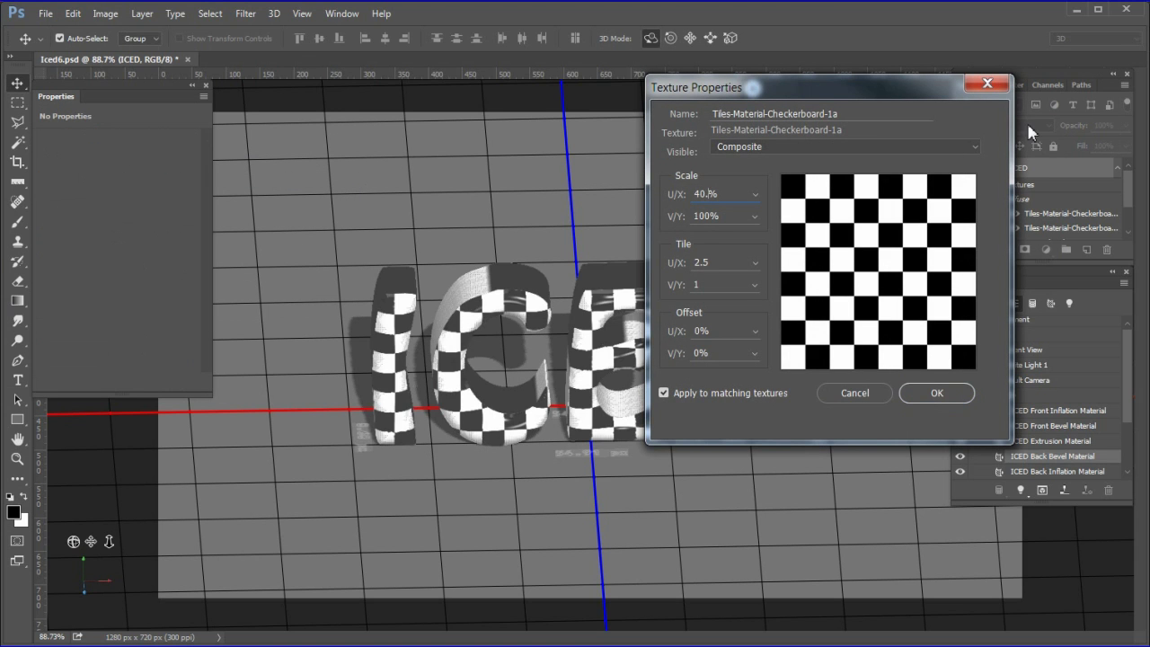
{"action": "left_click", "coordinate": [929, 399]}
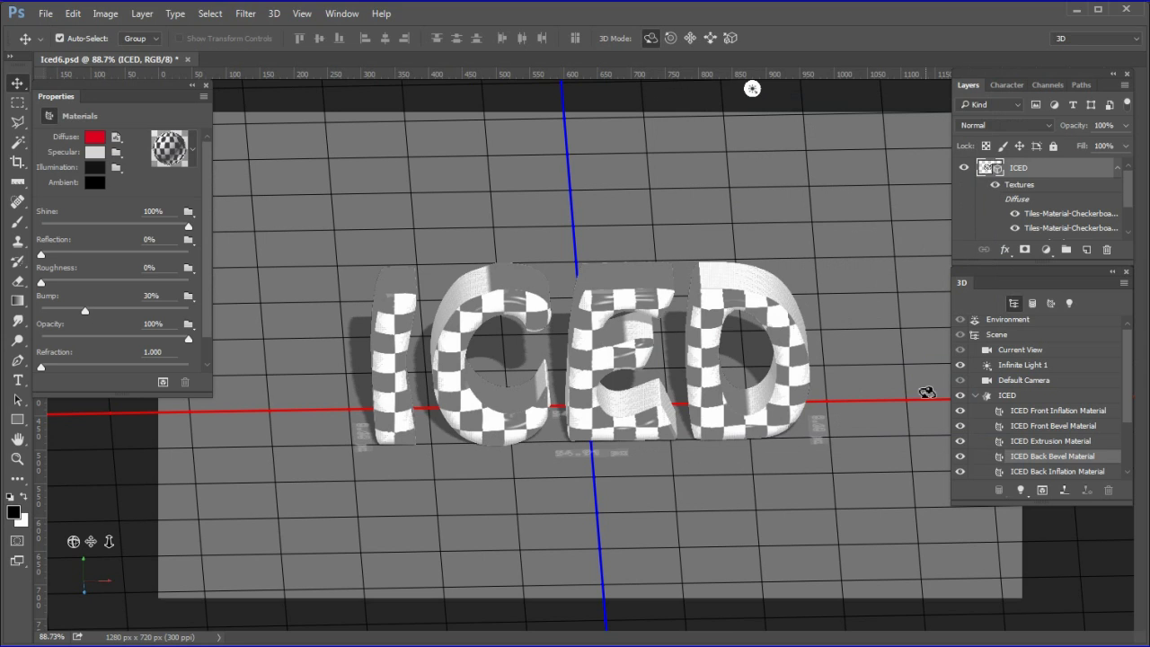
- Confirm the ICED Back Inflation texture at 40% U/X and 100% V/Y, tiling 25 across
{"action": "left_click", "coordinate": [1038, 473]}
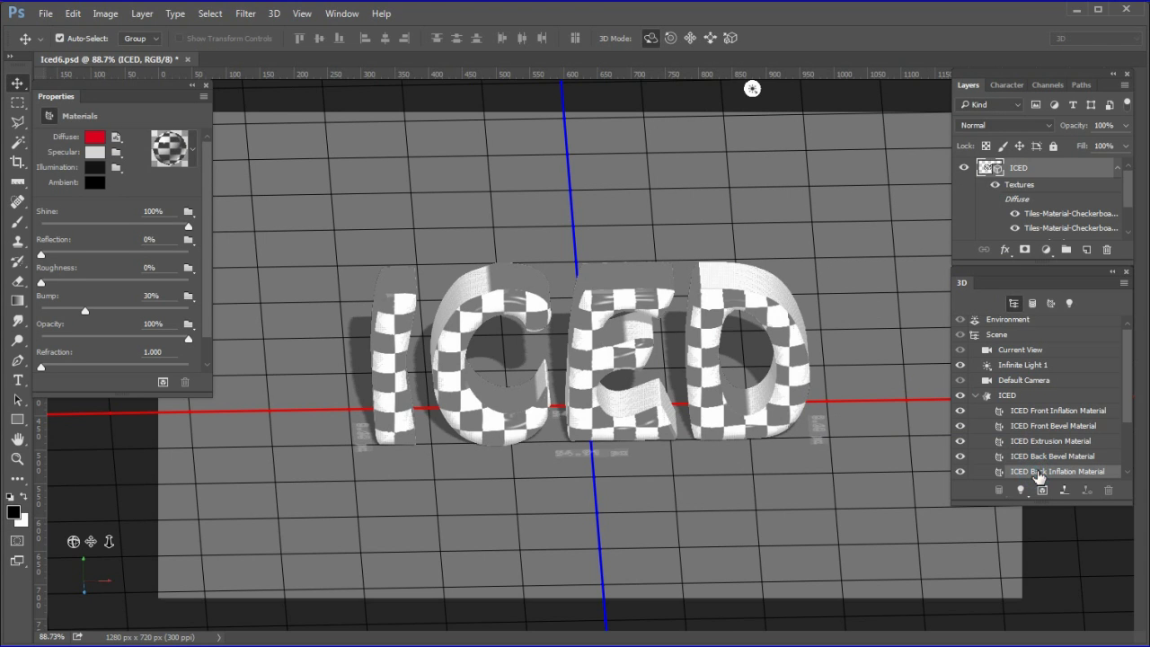
{"action": "left_click", "coordinate": [115, 139]}
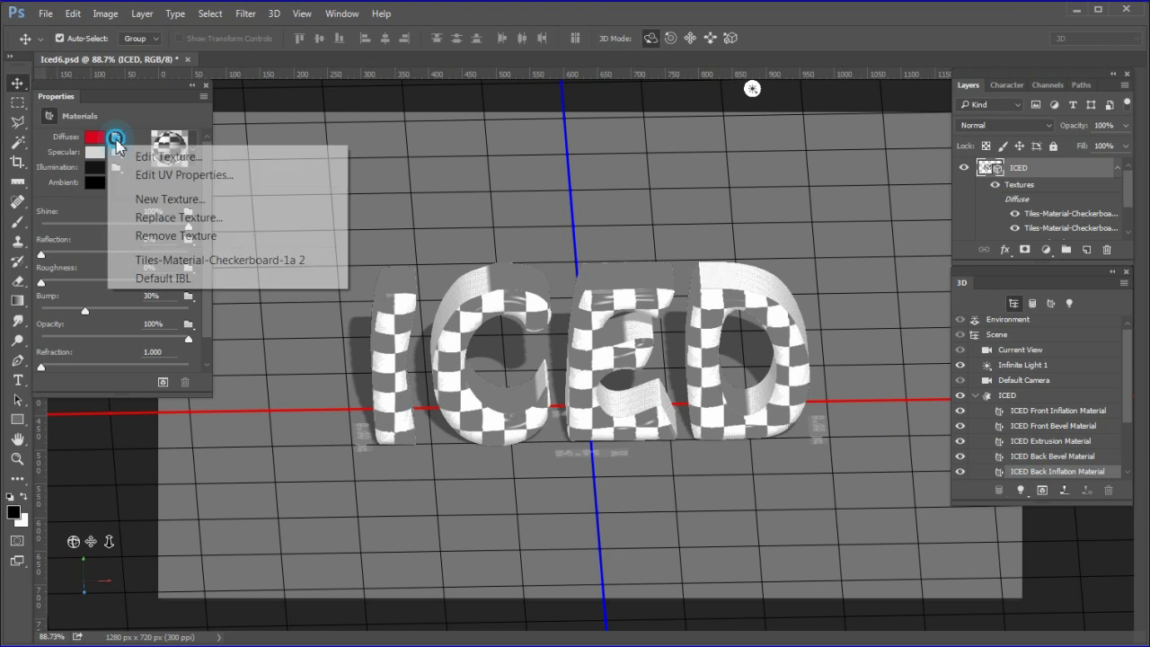
{"action": "left_click", "coordinate": [191, 174]}
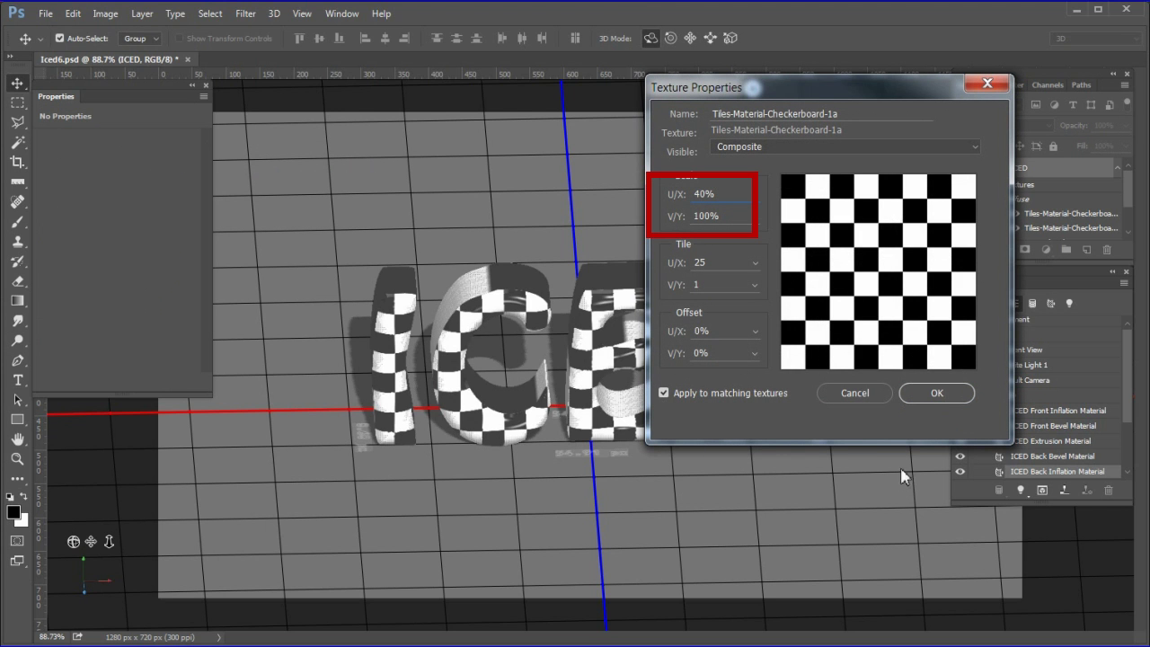
{"action": "left_click", "coordinate": [937, 392]}
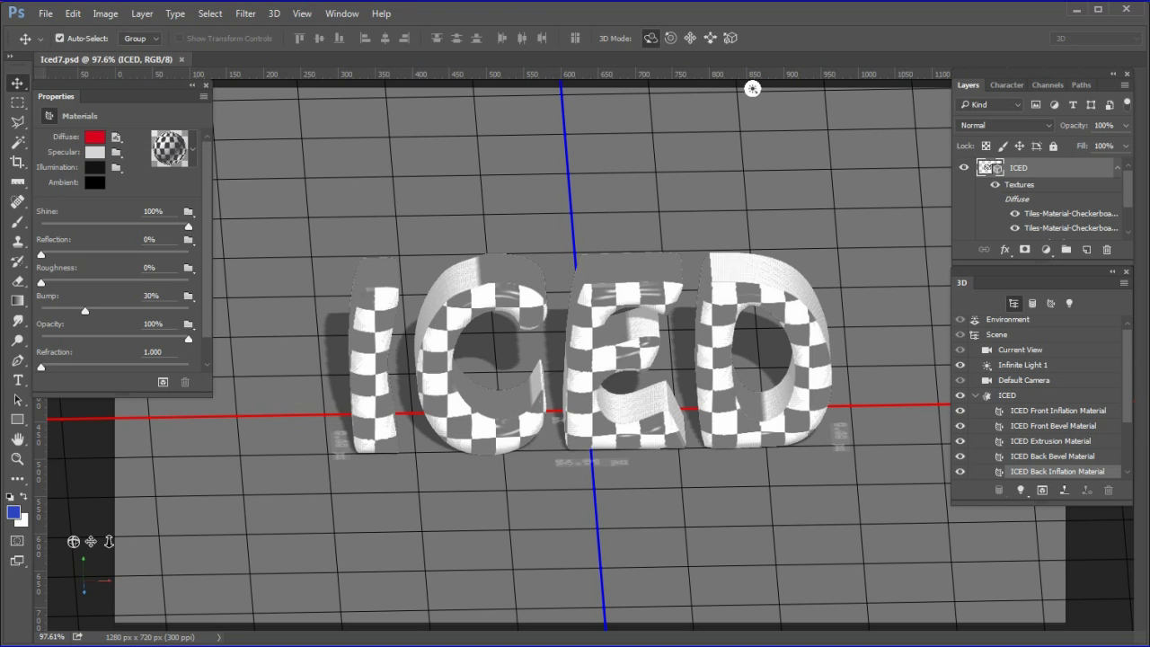
- Set the Current View camera to the Top preset view
{"action": "left_click", "coordinate": [1067, 355]}
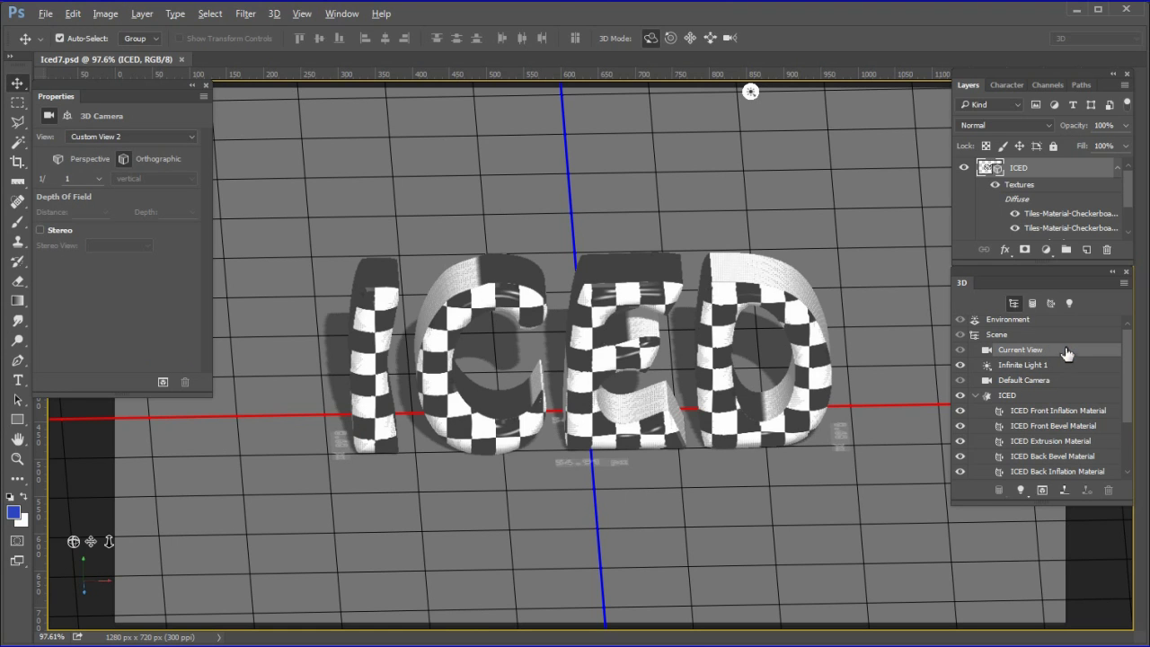
{"action": "left_click", "coordinate": [154, 137]}
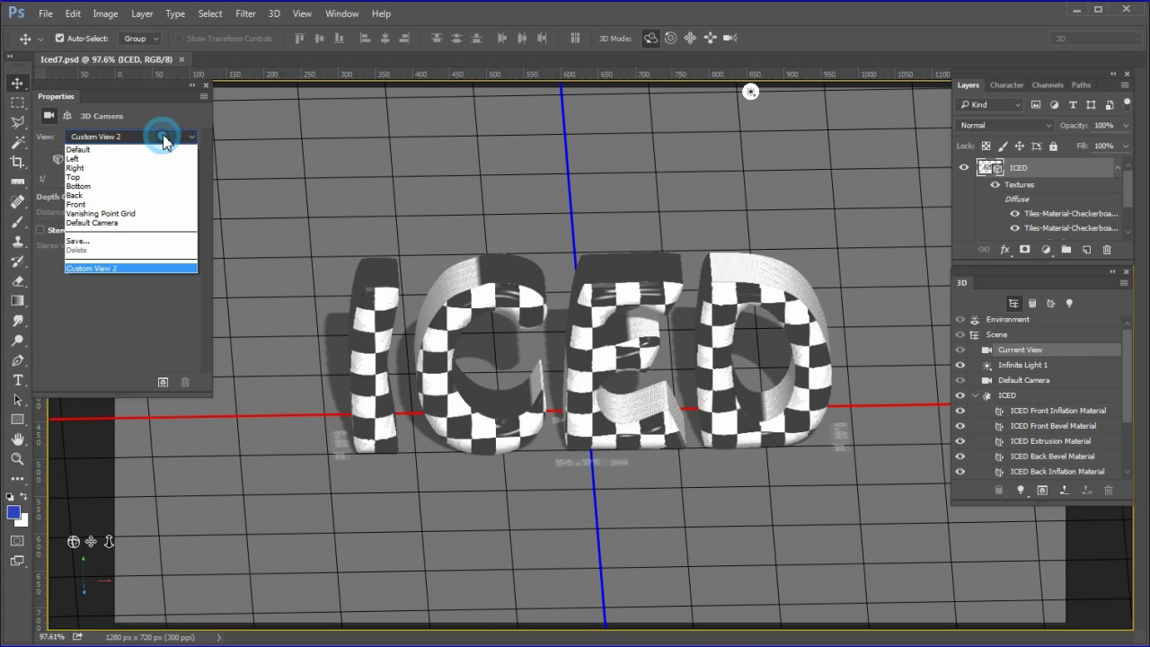
{"action": "left_click", "coordinate": [137, 178]}
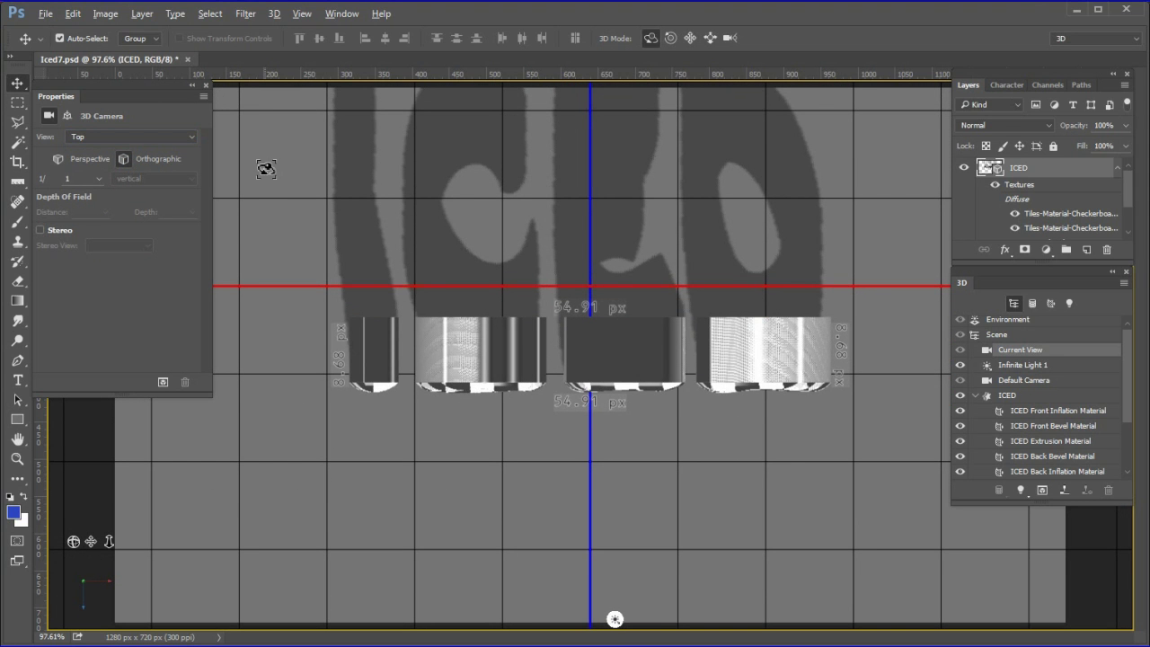
- Open Edit UV Properties for the ICED Extrusion Material's diffuse checkerboard texture
{"action": "left_click", "coordinate": [1088, 442]}
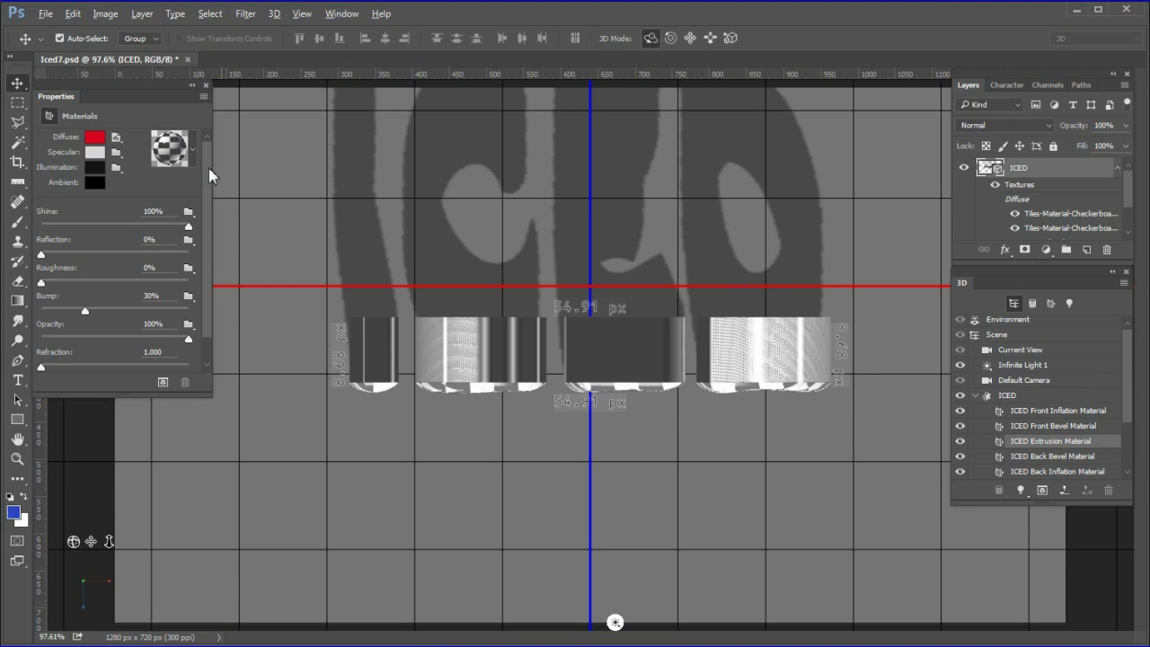
{"action": "left_click", "coordinate": [117, 140]}
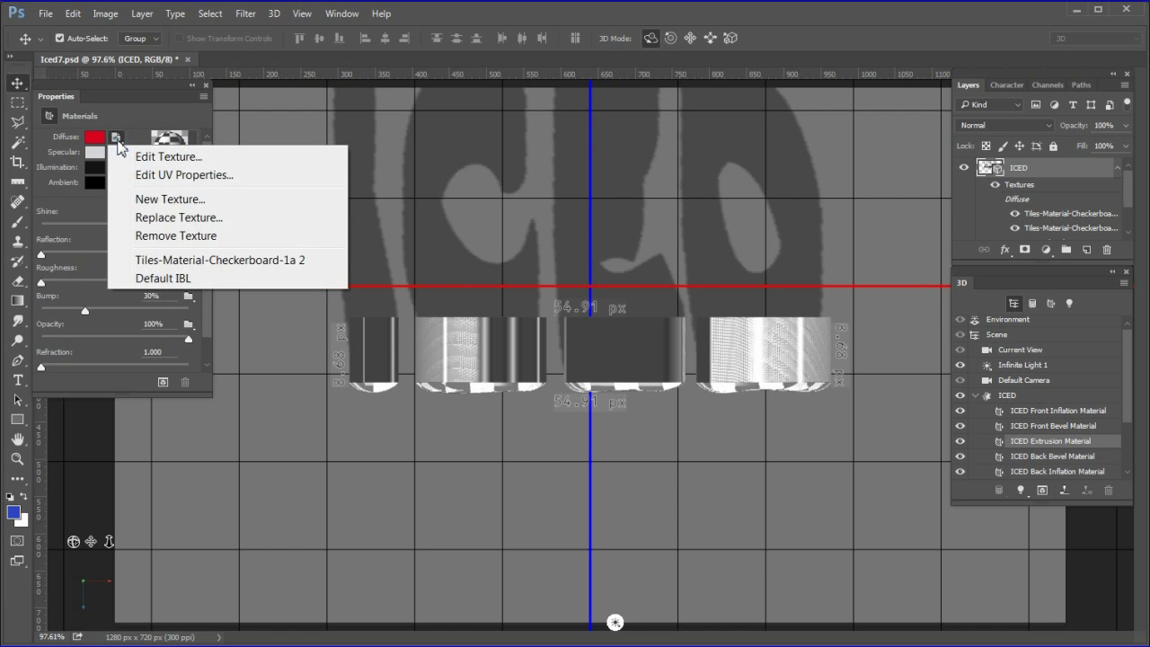
{"action": "left_click", "coordinate": [260, 177]}
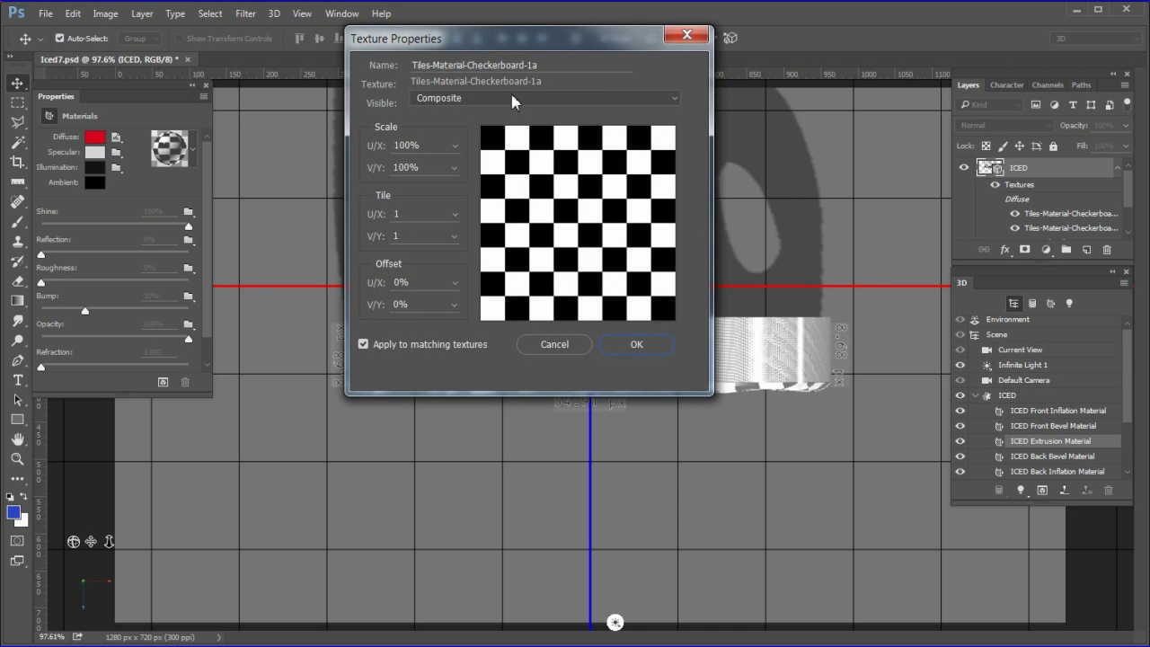
- Move the Texture Properties dialog aside and set the extrusion texture's U/X scale to 6.4%
{"action": "left_click_drag", "start_coordinate": [550, 46], "coordinate": [1002, 141]}
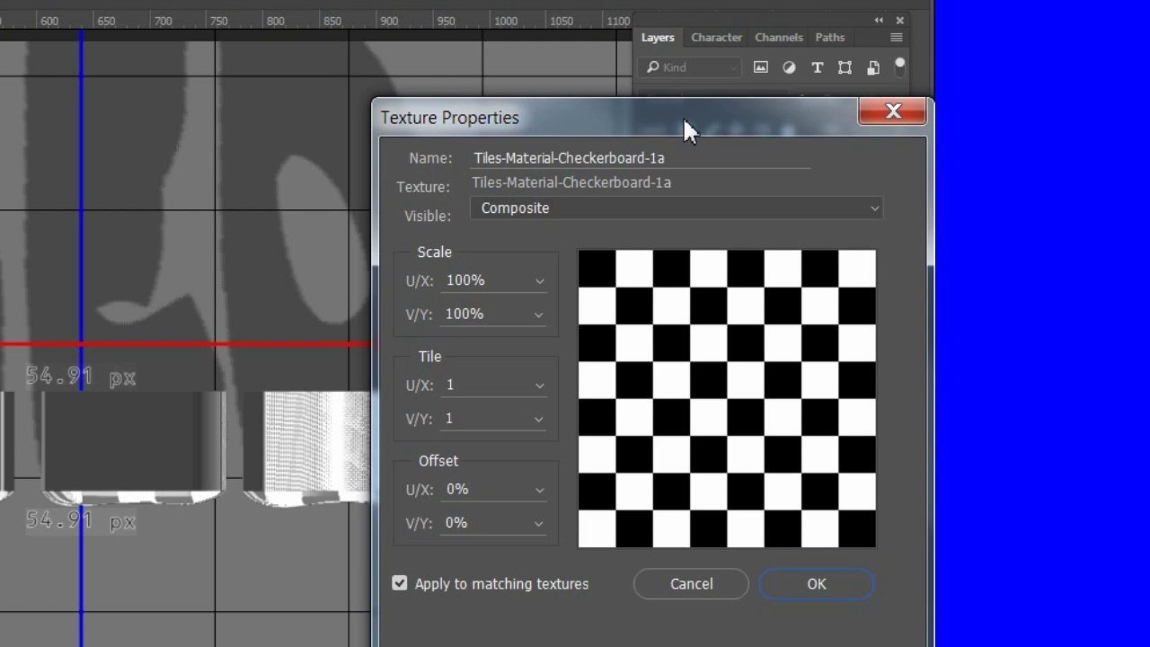
{"action": "left_click", "coordinate": [478, 277]}
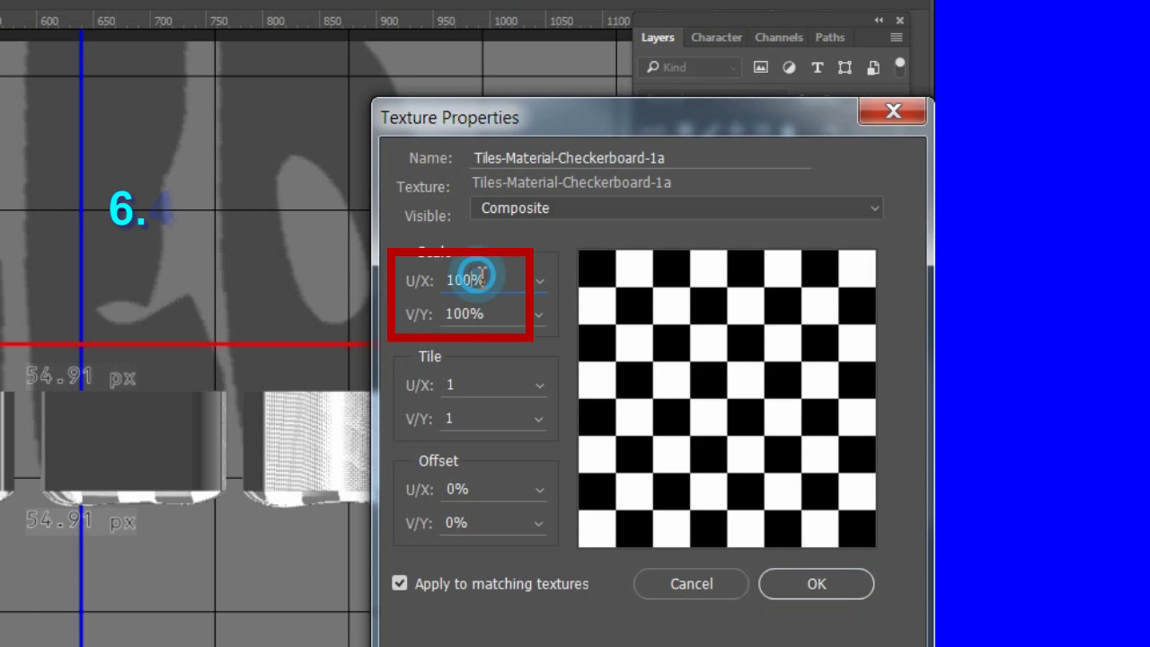
{"action": "left_click_drag", "start_coordinate": [478, 276], "coordinate": [431, 284]}
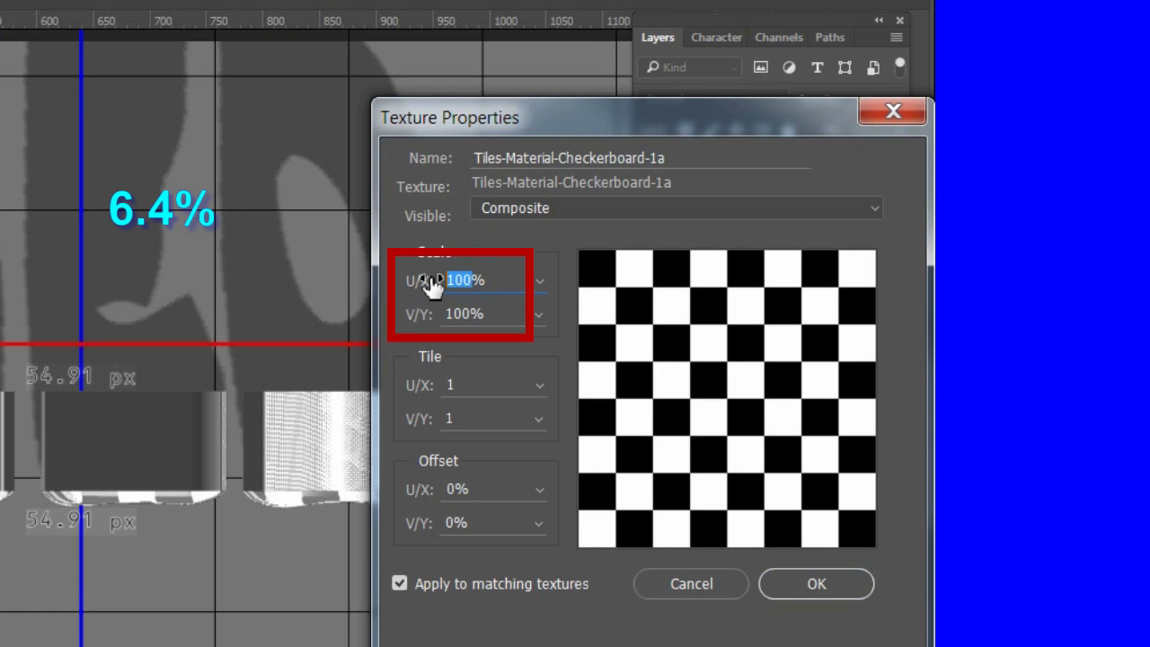
{"action": "type", "text": "6."}
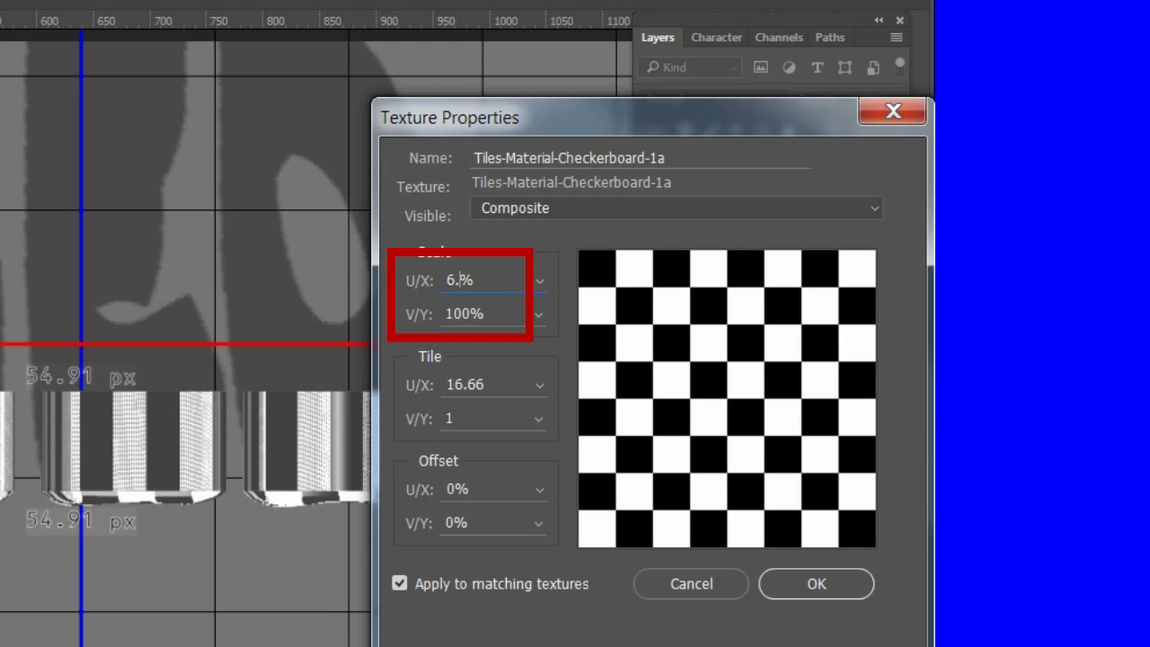
{"action": "type", "text": "4"}
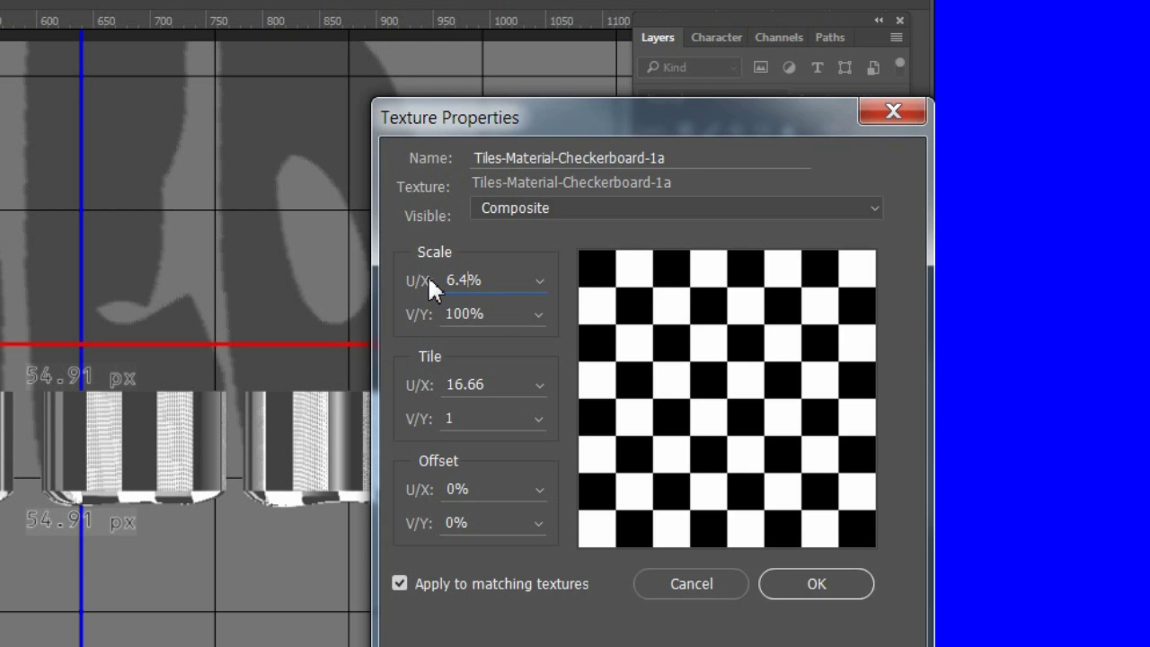
{"action": "key", "text": "Tab"}
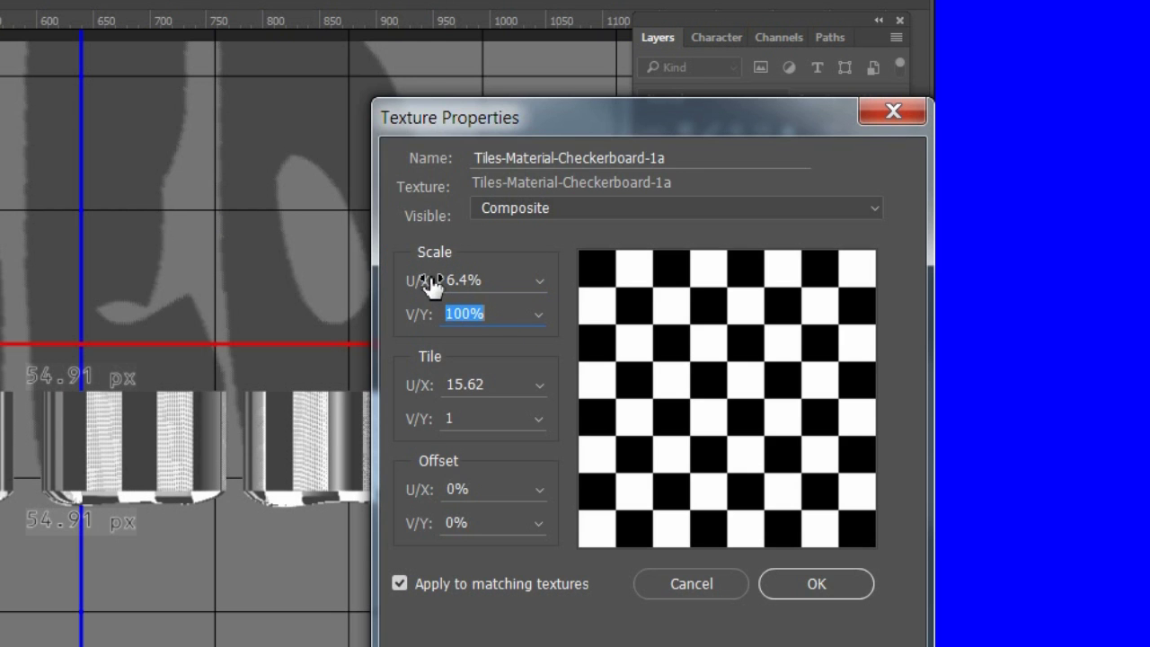
{"action": "left_click", "coordinate": [508, 311]}
{"action": "key", "text": "ctrl+a"}
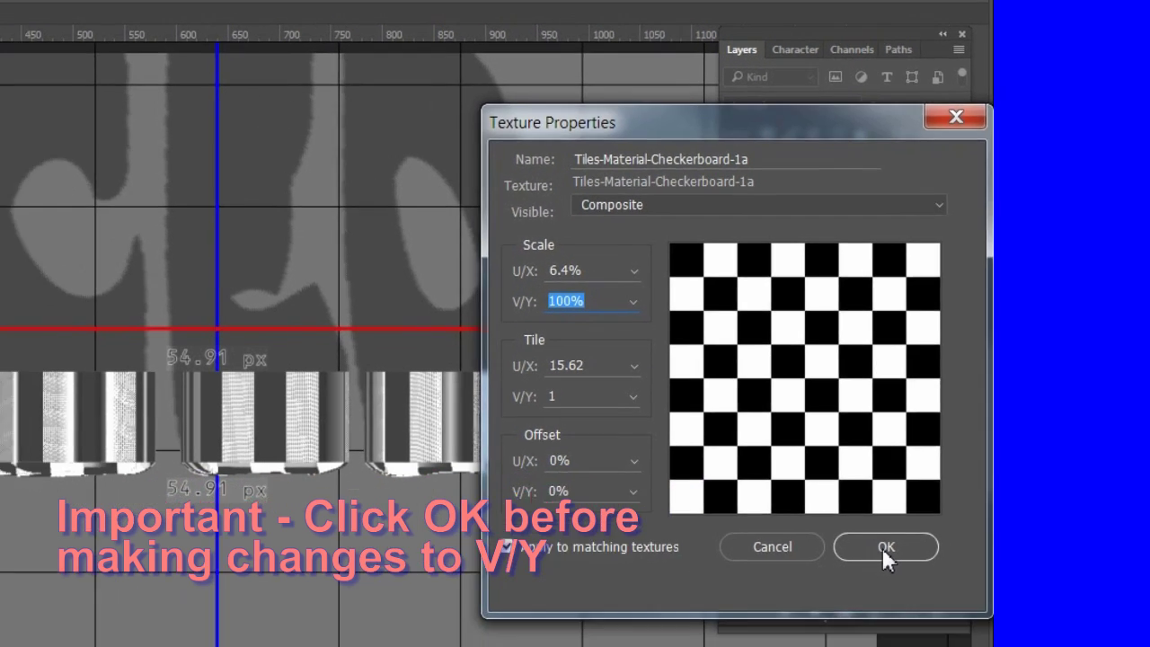
{"action": "left_click", "coordinate": [885, 547]}
- Lower the extrusion texture's V/Y scale to about 26.7%, keeping U/X at 6.4%
{"action": "left_click", "coordinate": [117, 140]}
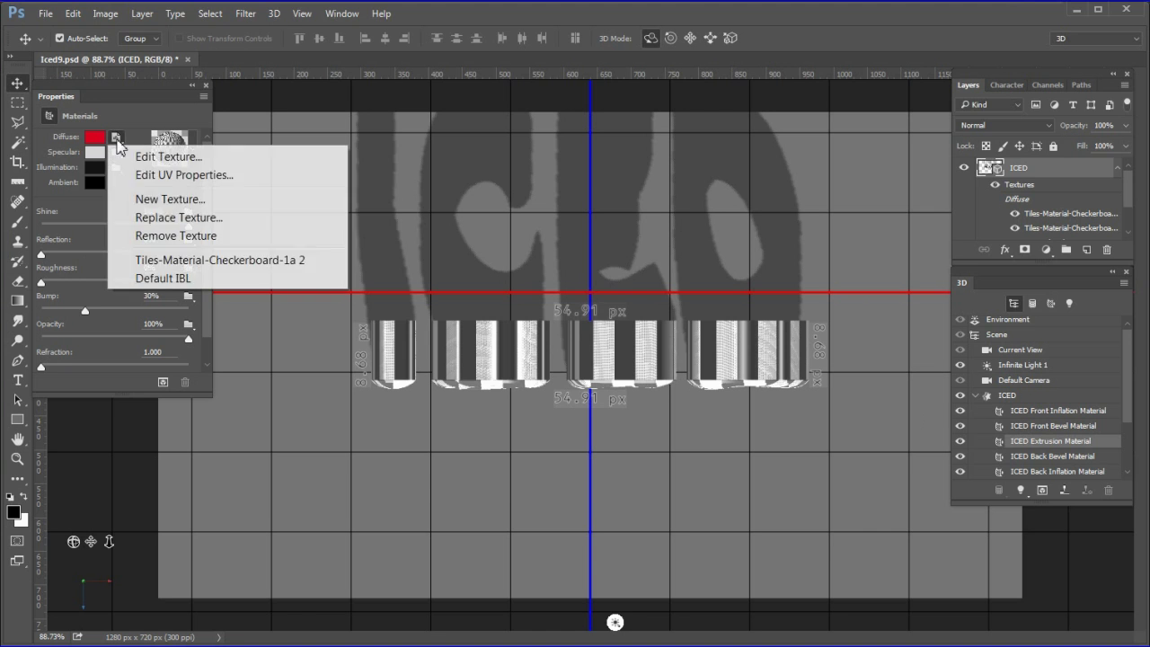
{"action": "left_click", "coordinate": [176, 175]}
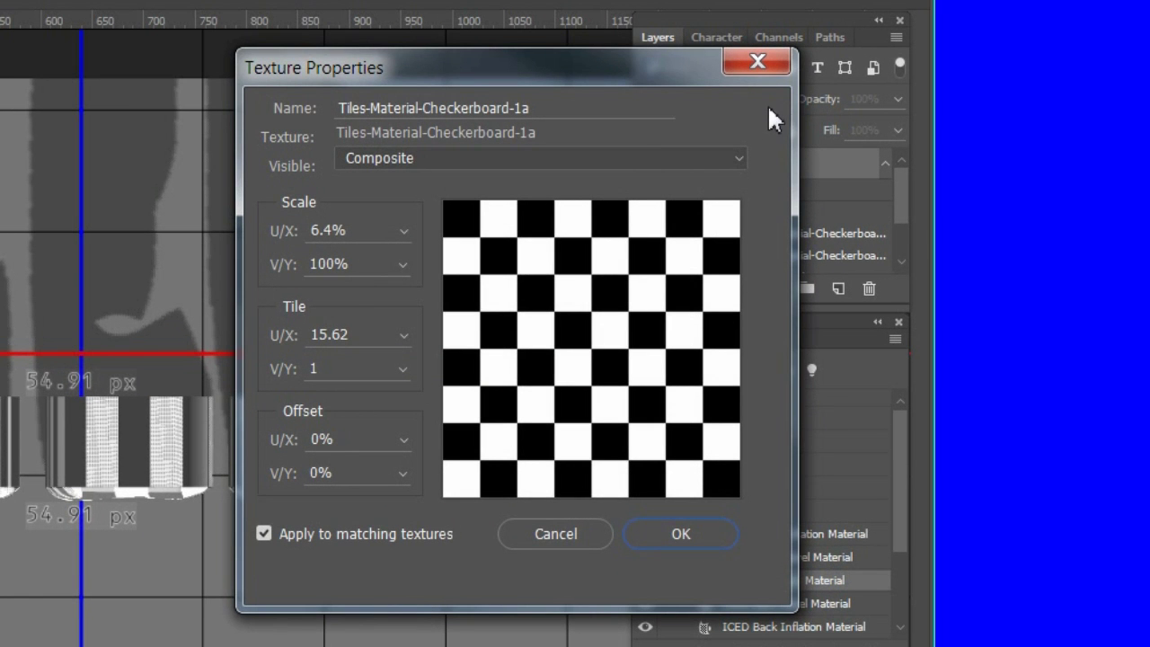
{"action": "left_click", "coordinate": [404, 263]}
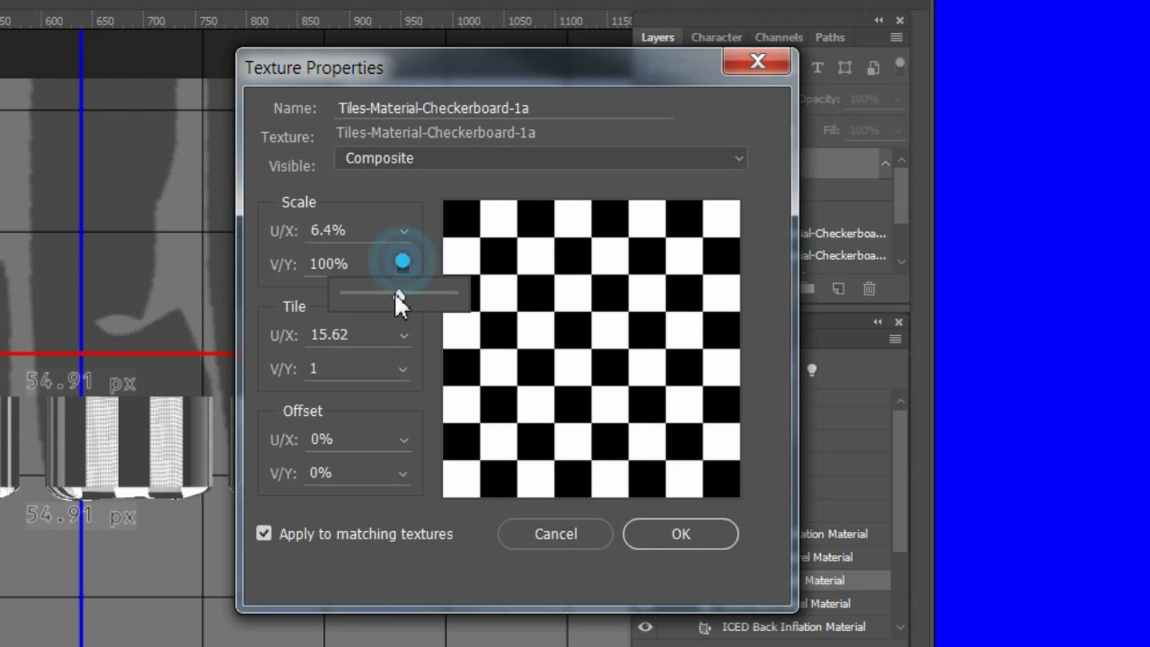
{"action": "left_click_drag", "start_coordinate": [400, 293], "coordinate": [374, 295]}
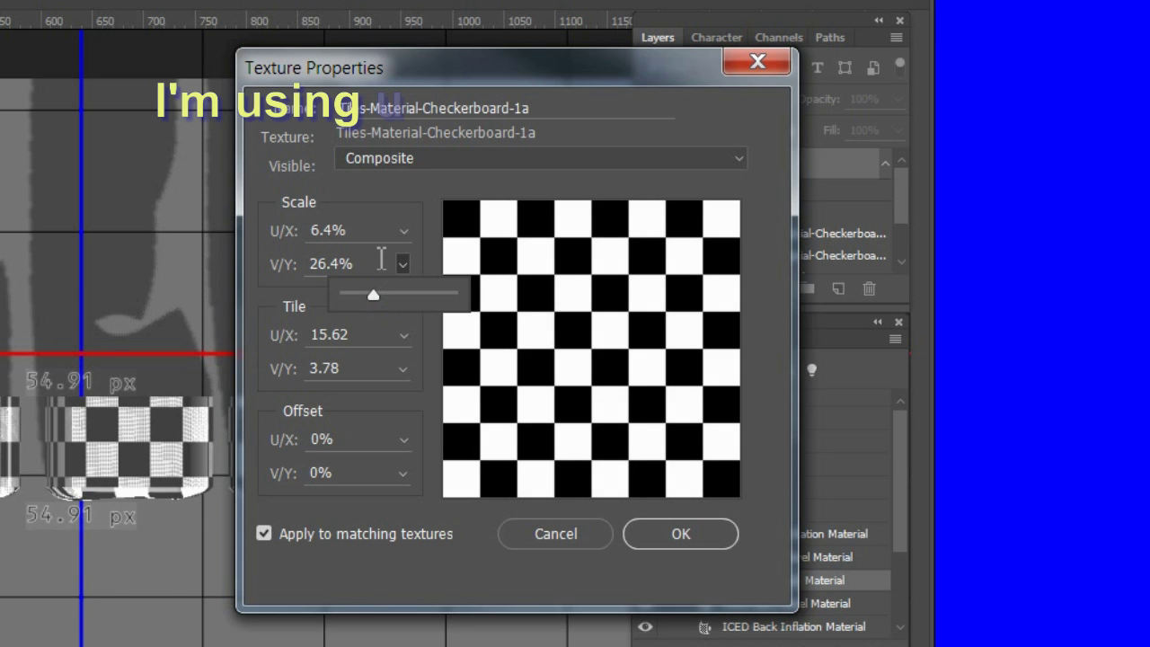
{"action": "left_click", "coordinate": [376, 260]}
{"action": "key", "text": "Up"}
{"action": "key", "text": "Up"}
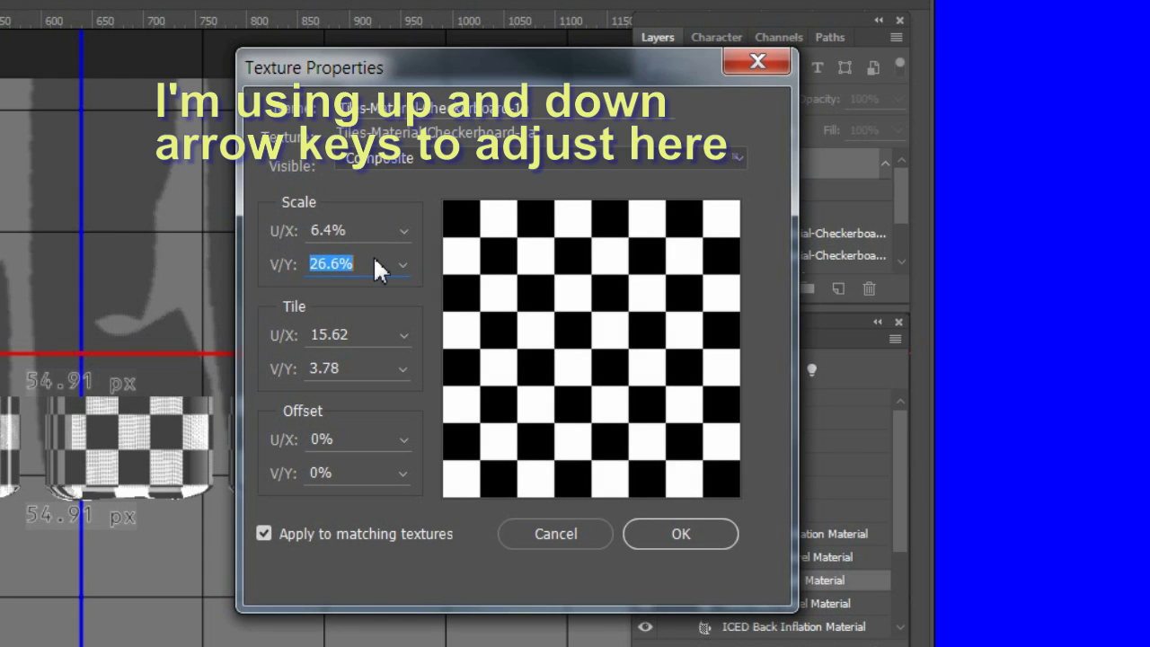
{"action": "key", "text": "Up"}
{"action": "key", "text": "Up"}
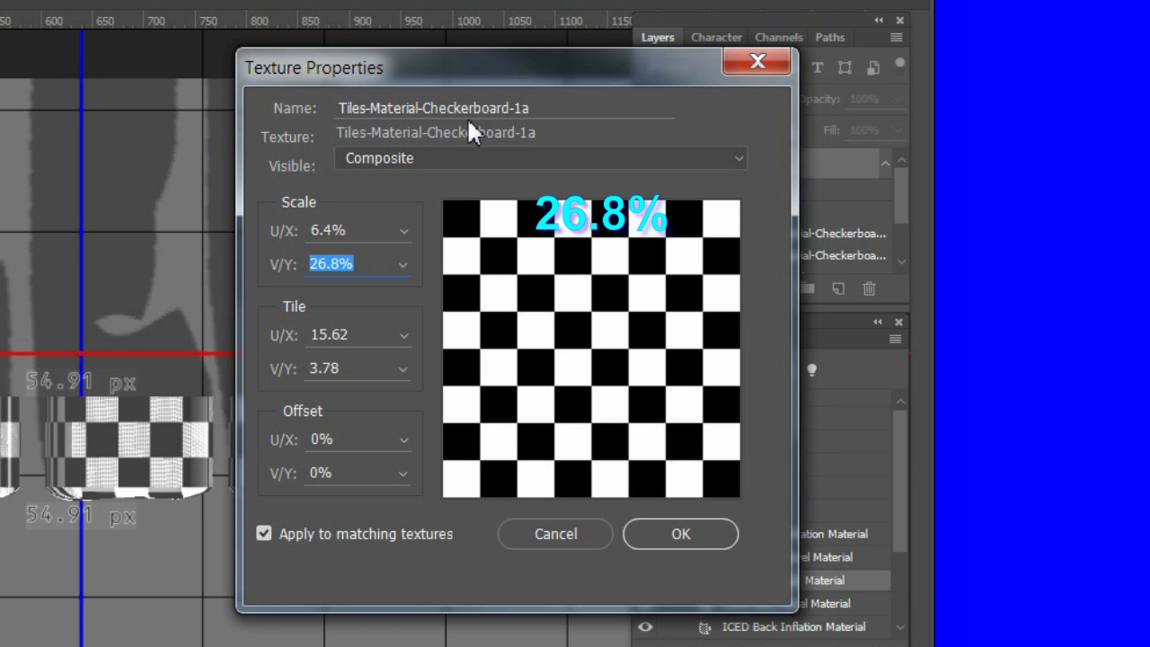
{"action": "left_click", "coordinate": [696, 527]}
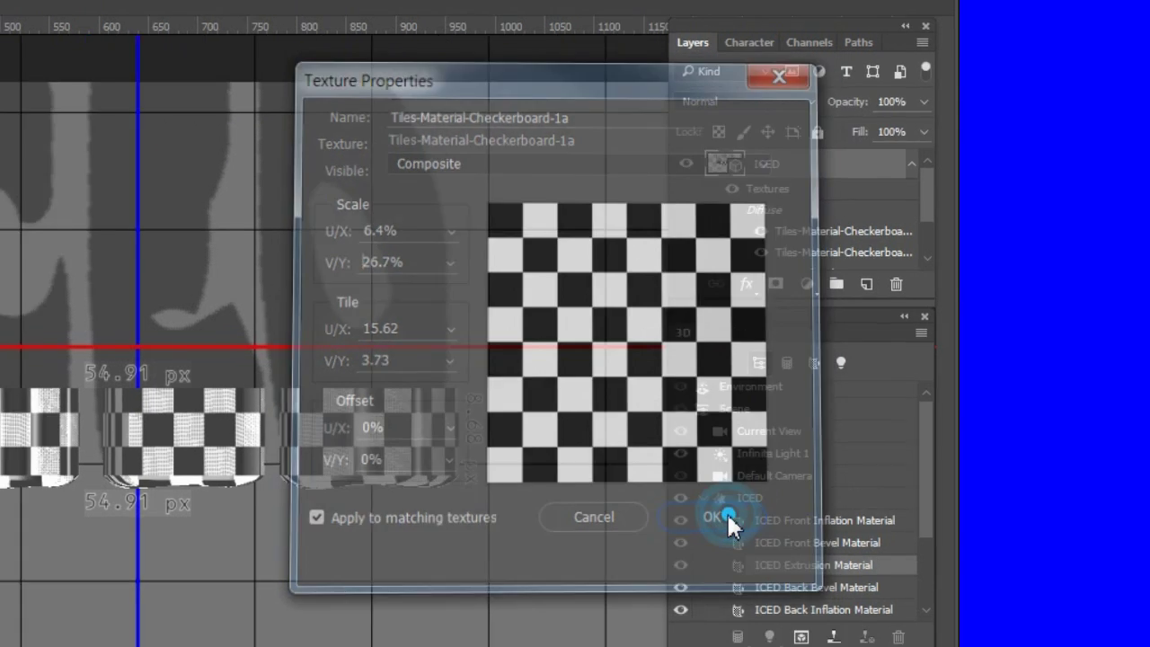
- Reset the scene camera to the Default view, then orbit to an angled view of the checkered ICED text
{"action": "left_click", "coordinate": [1029, 350]}
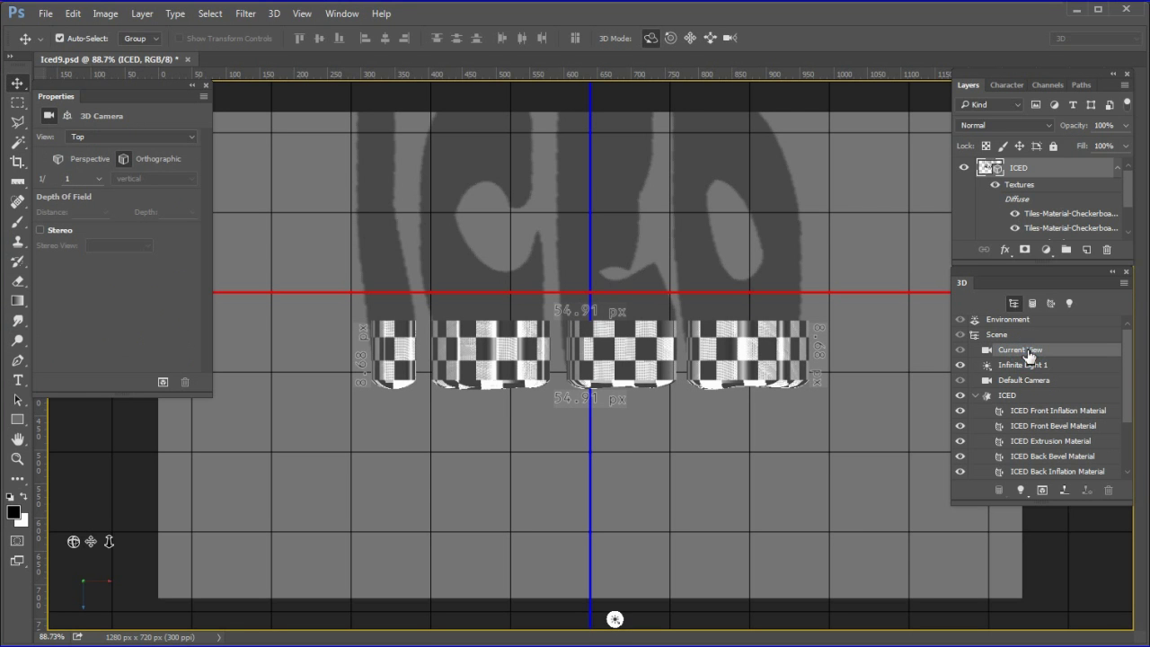
{"action": "left_click", "coordinate": [150, 136]}
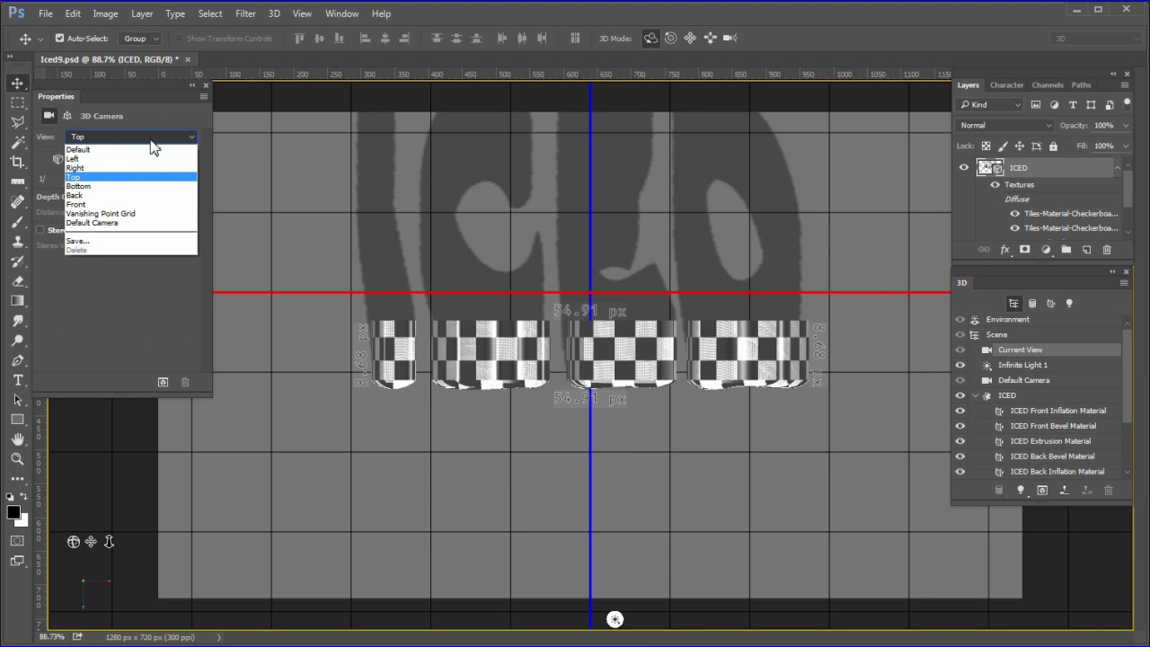
{"action": "left_click", "coordinate": [135, 149]}
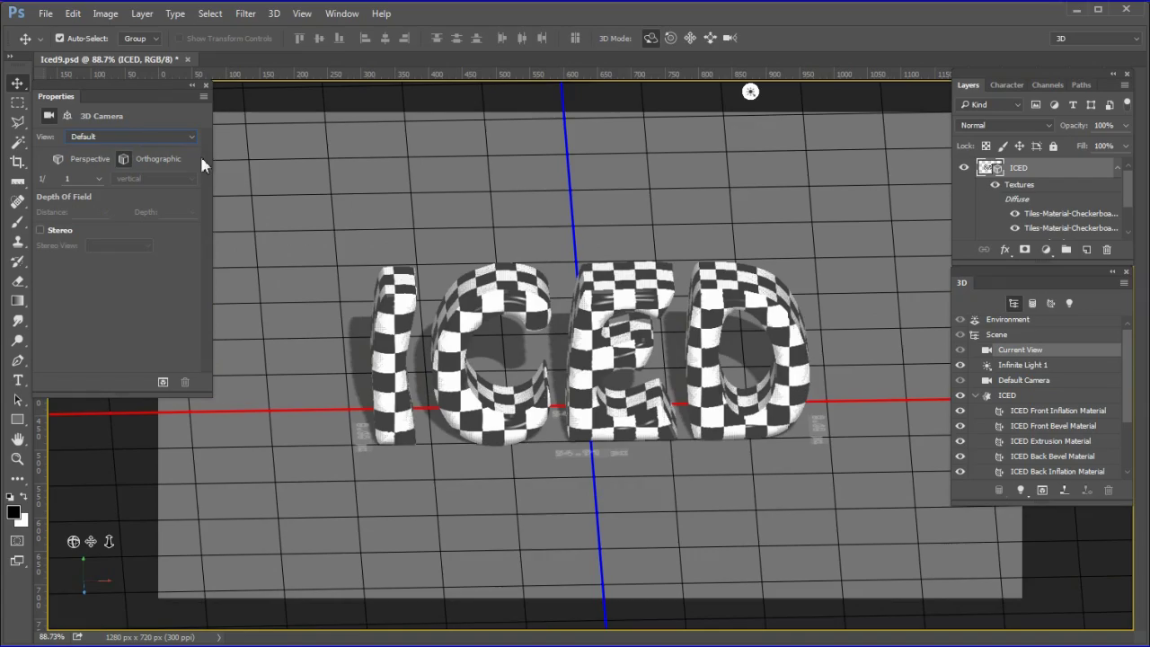
{"action": "left_click_drag", "start_coordinate": [354, 242], "coordinate": [379, 224]}
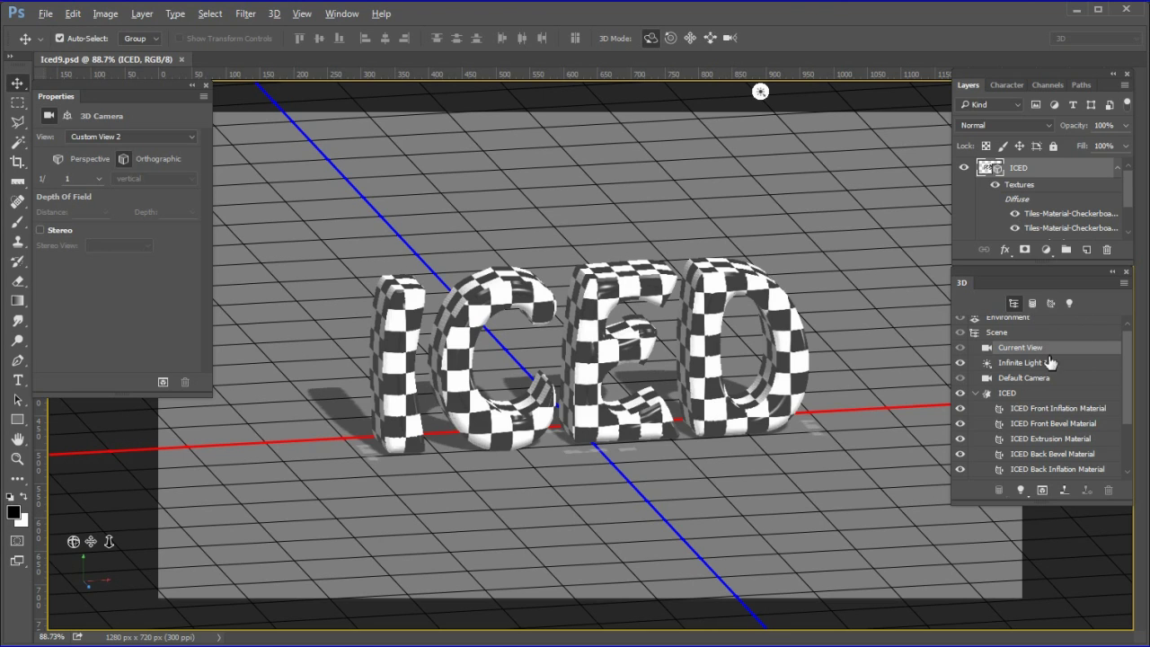
- Select all five ICED materials and replace their diffuse texture with iceblock128
{"action": "left_click", "coordinate": [1008, 394]}
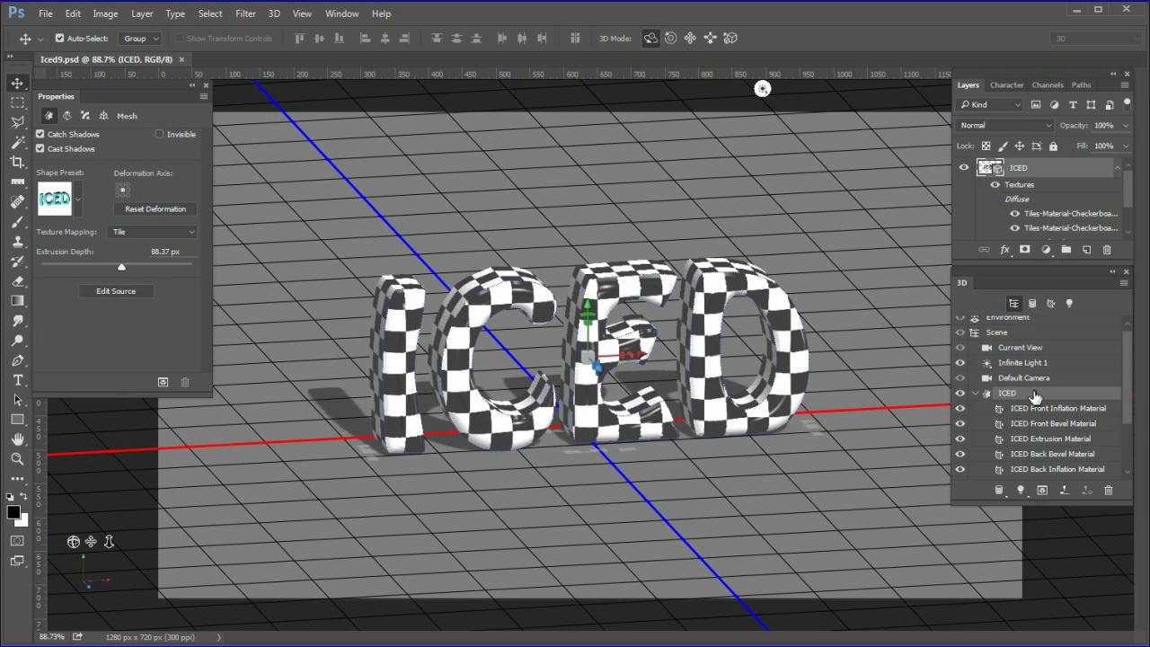
{"action": "left_click", "coordinate": [1045, 413]}
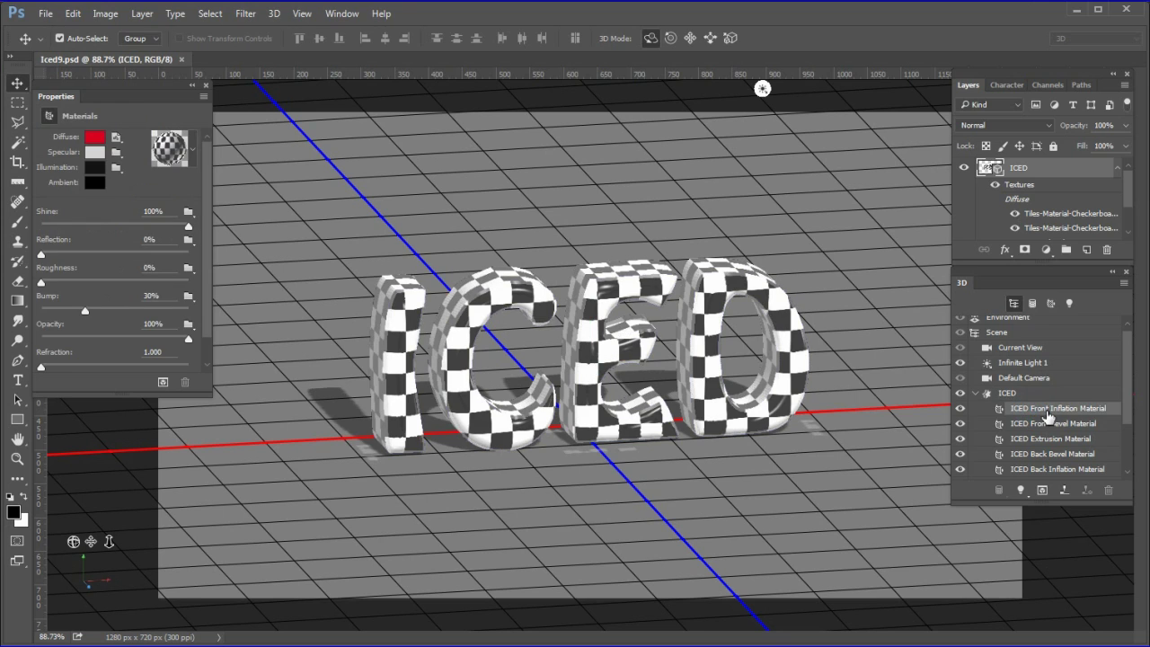
{"action": "left_click", "coordinate": [1067, 469], "text": "shift"}
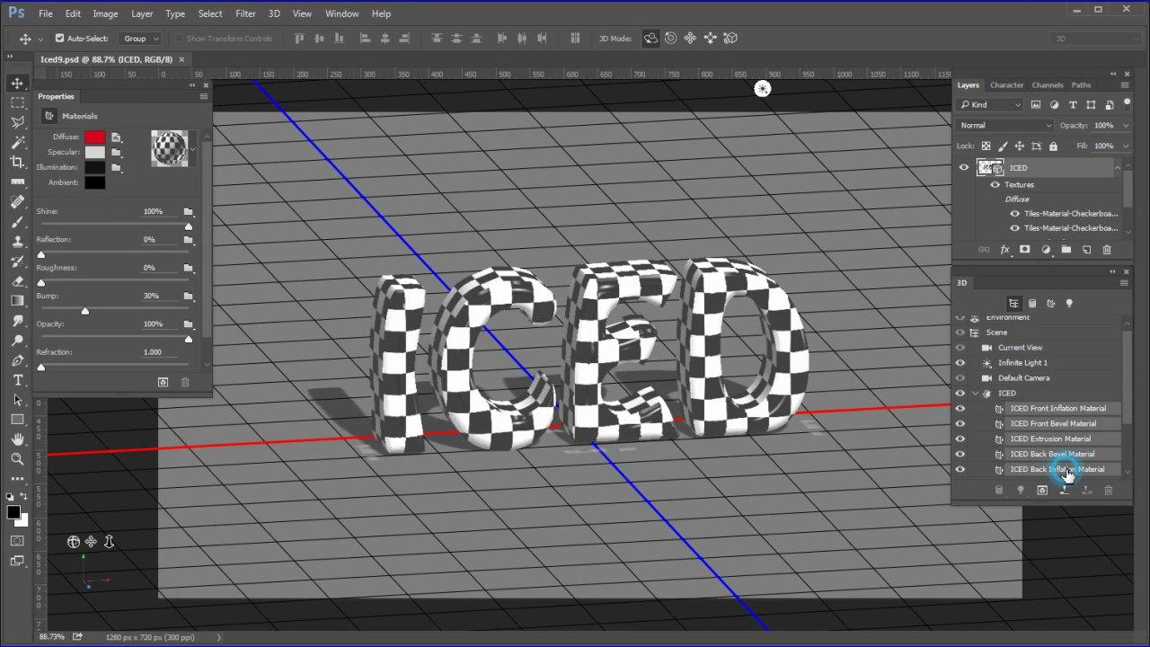
{"action": "left_click", "coordinate": [117, 140]}
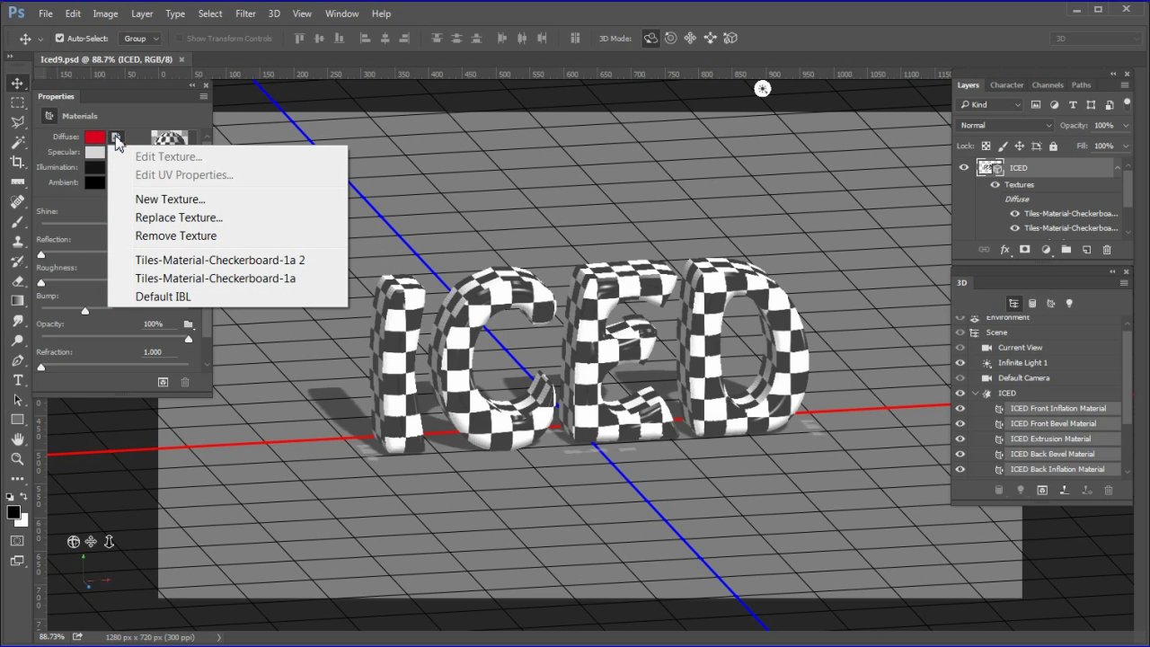
{"action": "left_click", "coordinate": [198, 219]}
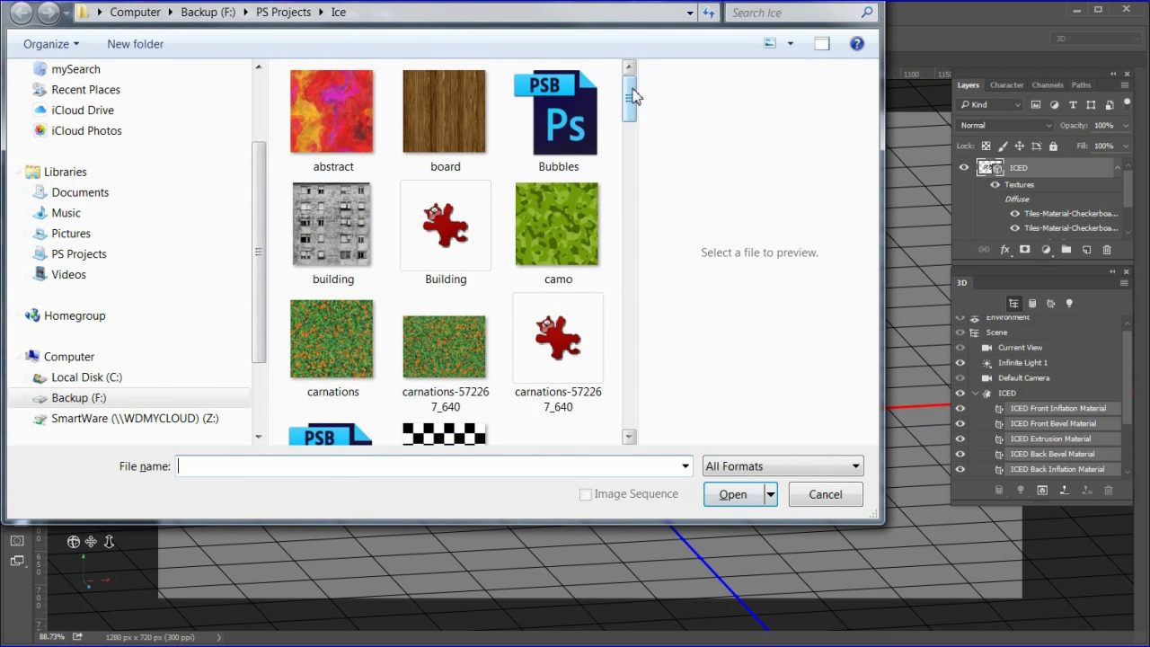
{"action": "left_click_drag", "start_coordinate": [632, 93], "coordinate": [631, 193]}
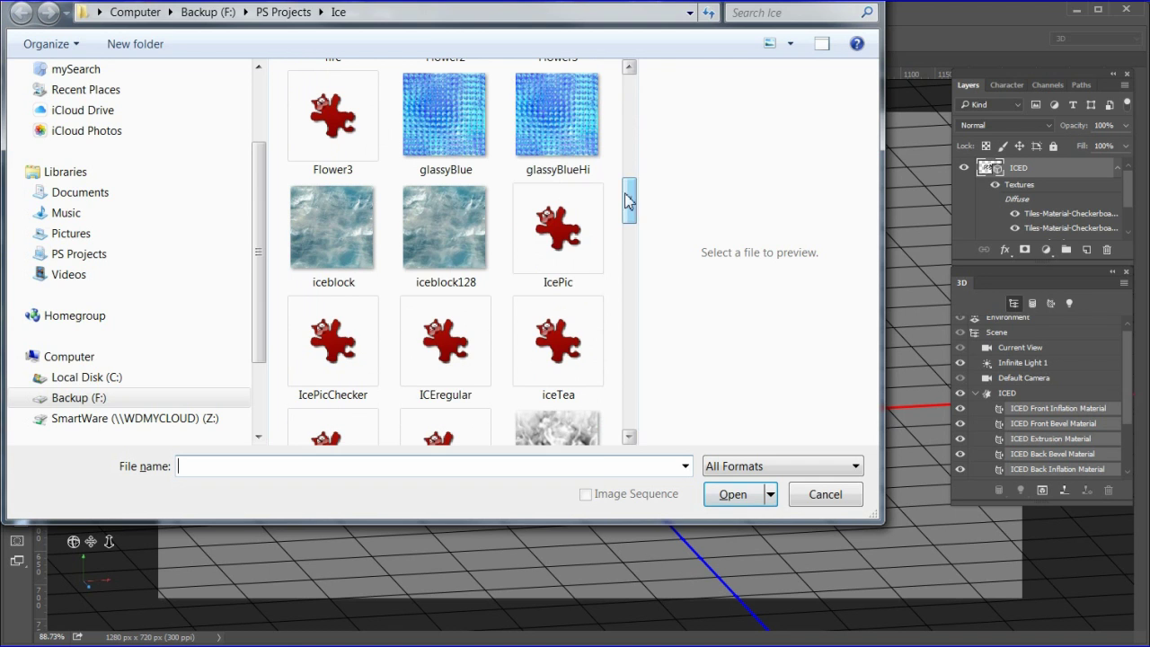
{"action": "left_click", "coordinate": [455, 249]}
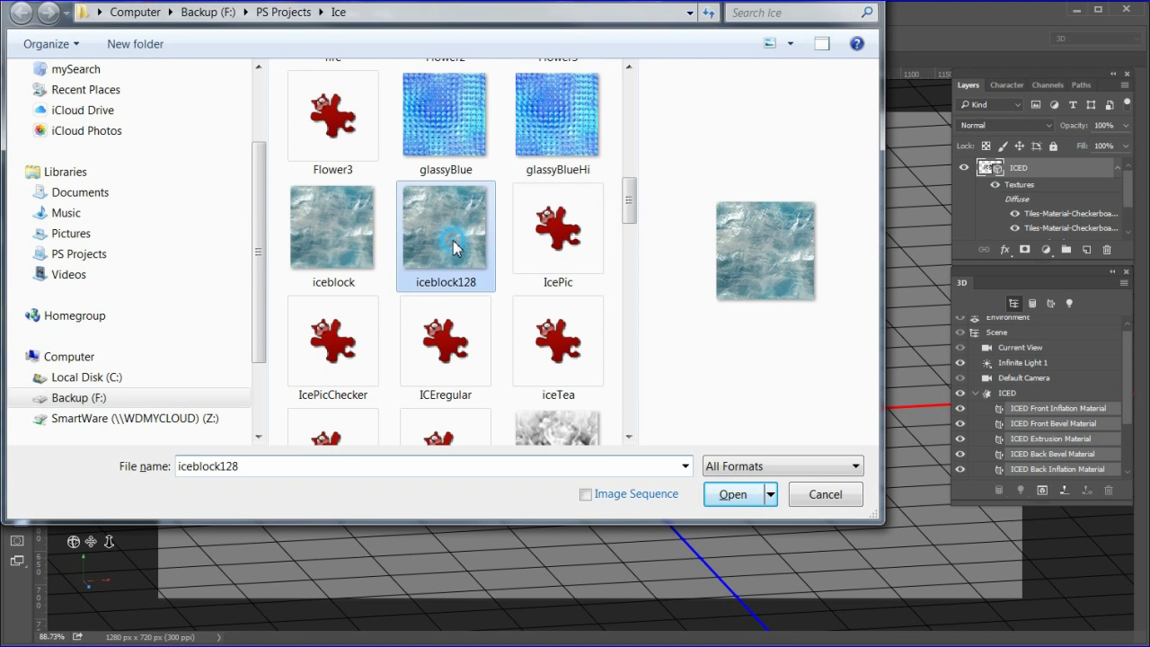
{"action": "left_click", "coordinate": [732, 495]}
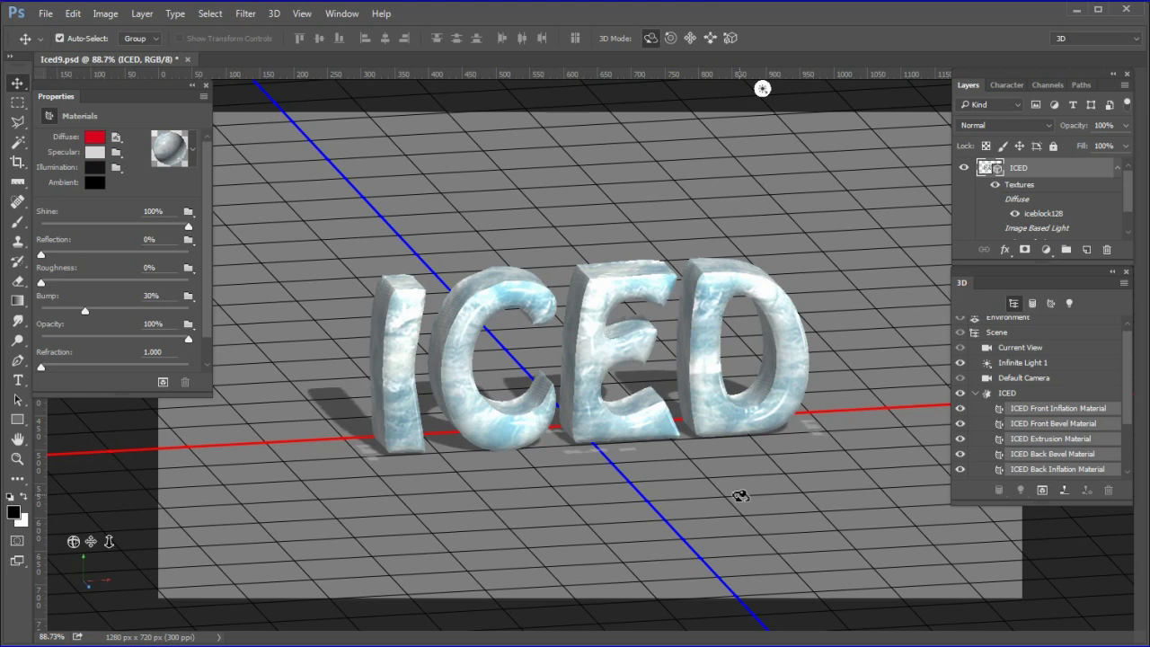
- Orbit the scene camera to a lower angle on the ice-textured ICED letters
{"action": "left_click", "coordinate": [1021, 348]}
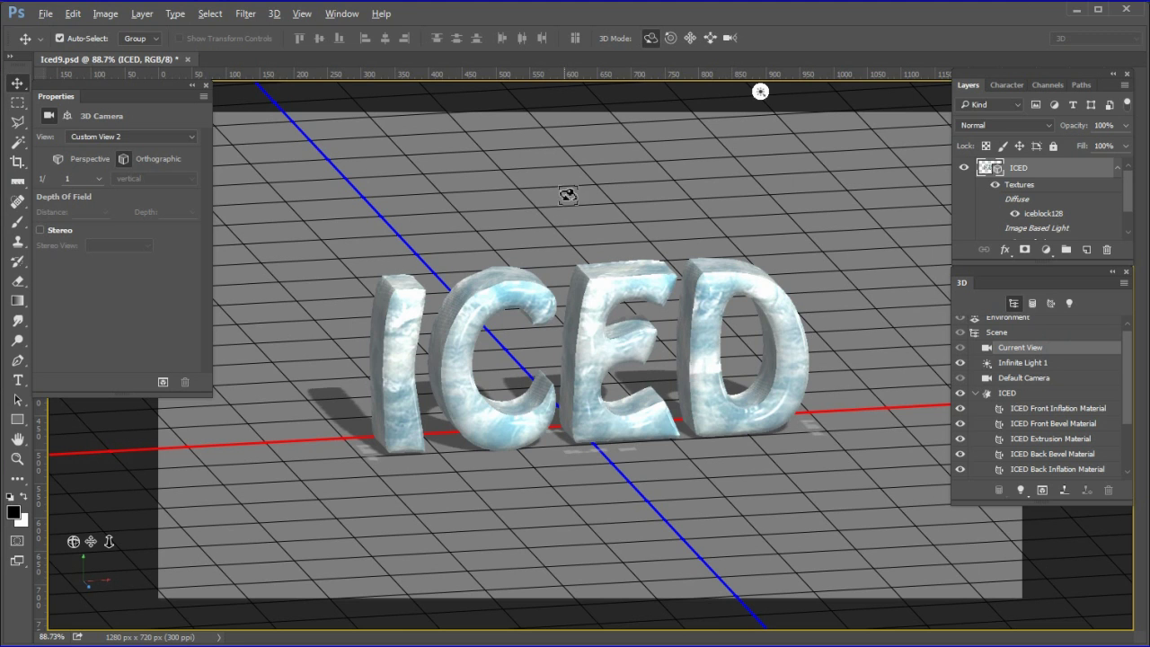
{"action": "left_click_drag", "start_coordinate": [569, 195], "coordinate": [567, 205]}
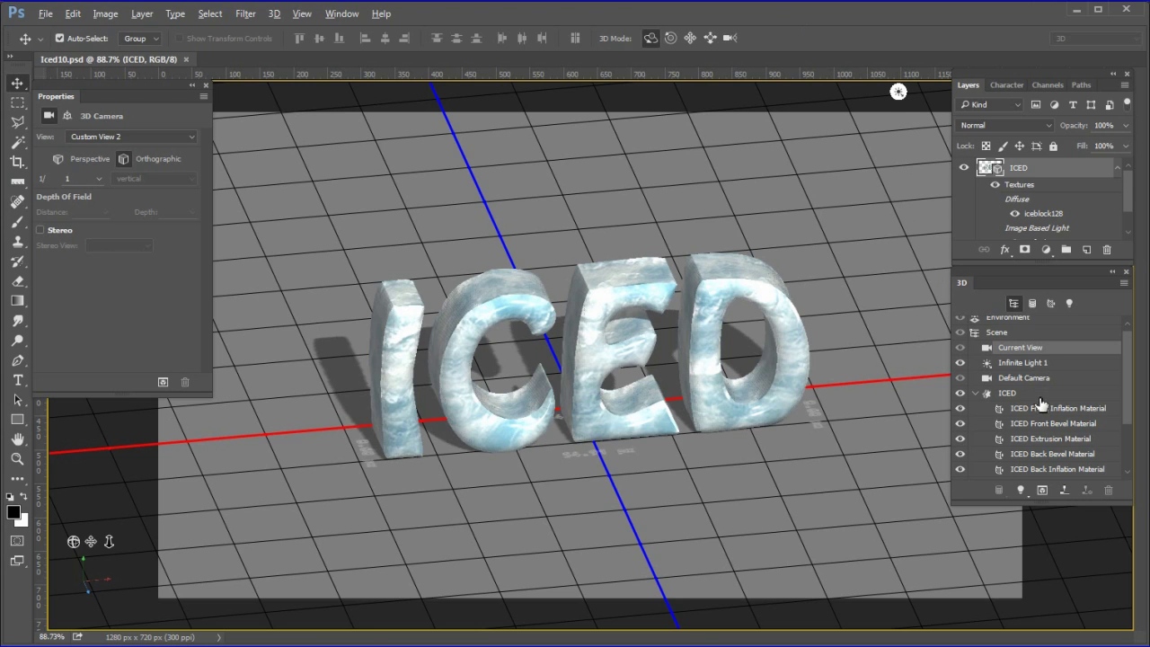
{"action": "left_click", "coordinate": [1058, 411]}
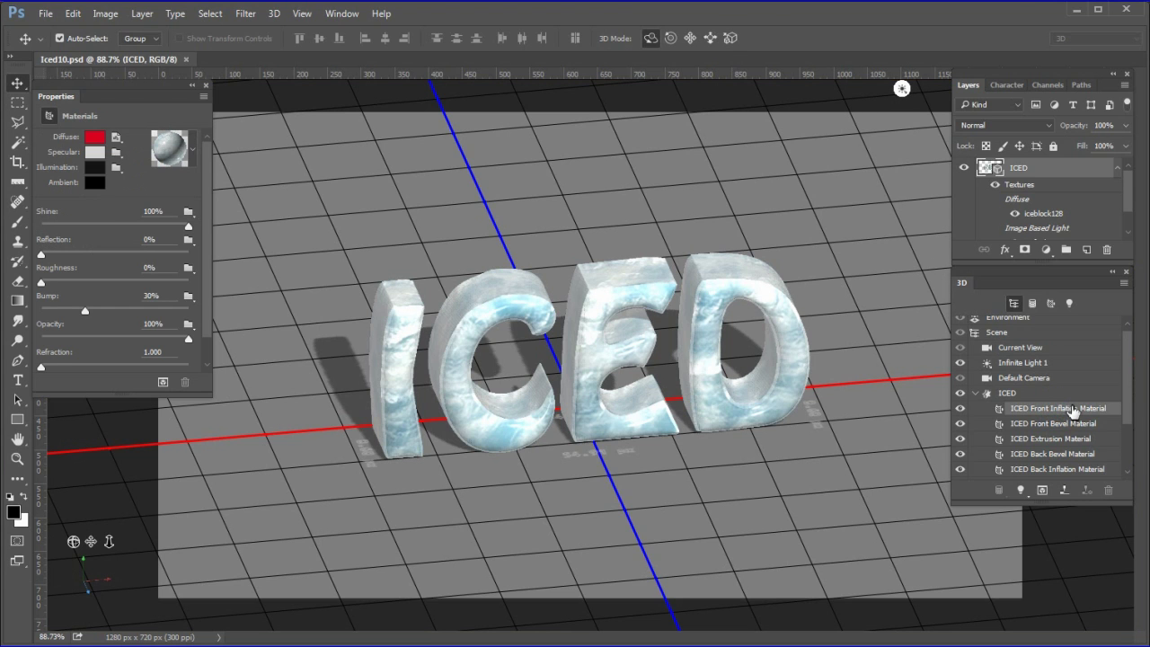
- Set all five ICED materials to 72% opacity with a blue diffuse colour of RGB 18, 91, 147
{"action": "left_click", "coordinate": [1079, 471], "text": "shift"}
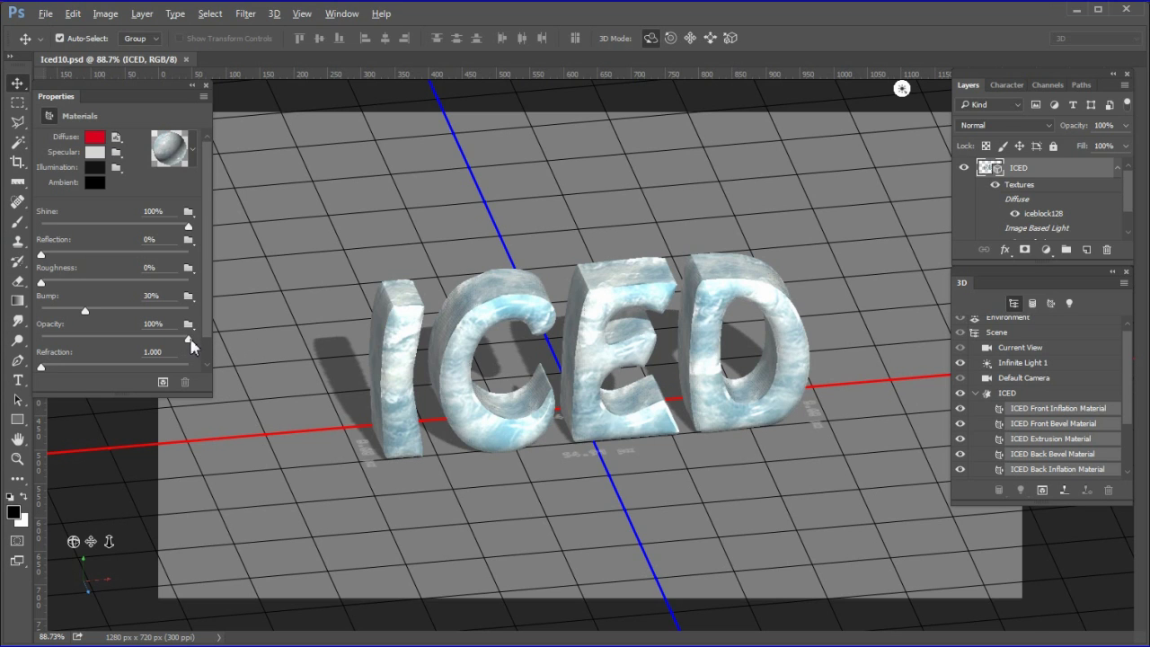
{"action": "left_click_drag", "start_coordinate": [189, 339], "coordinate": [146, 347]}
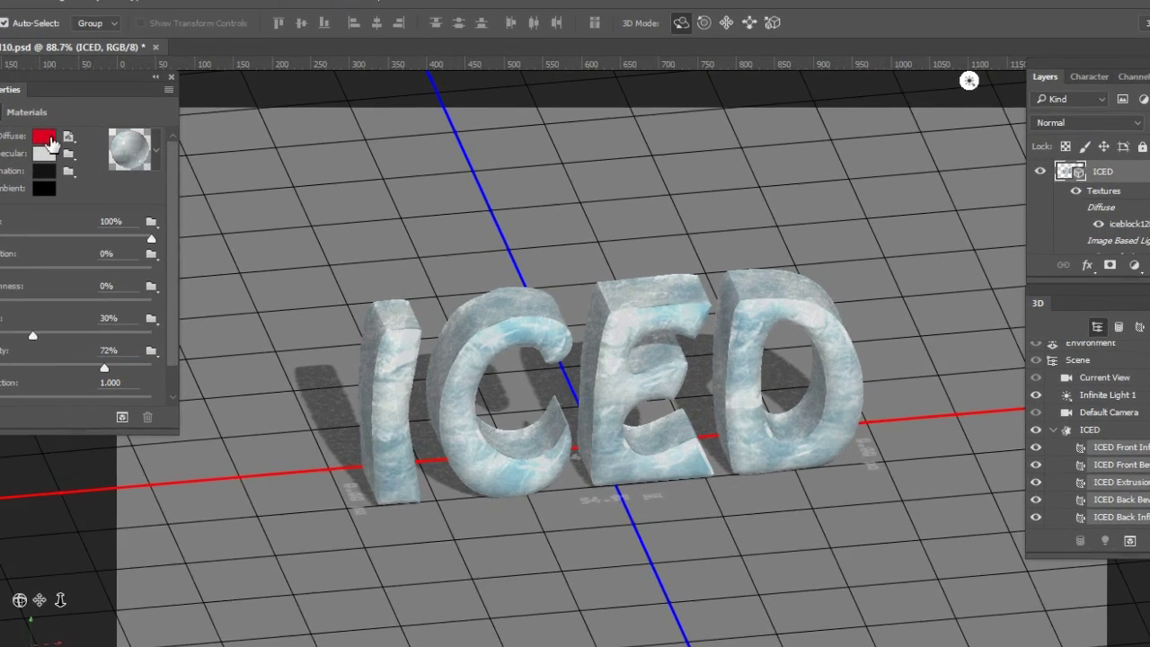
{"action": "left_click", "coordinate": [91, 135]}
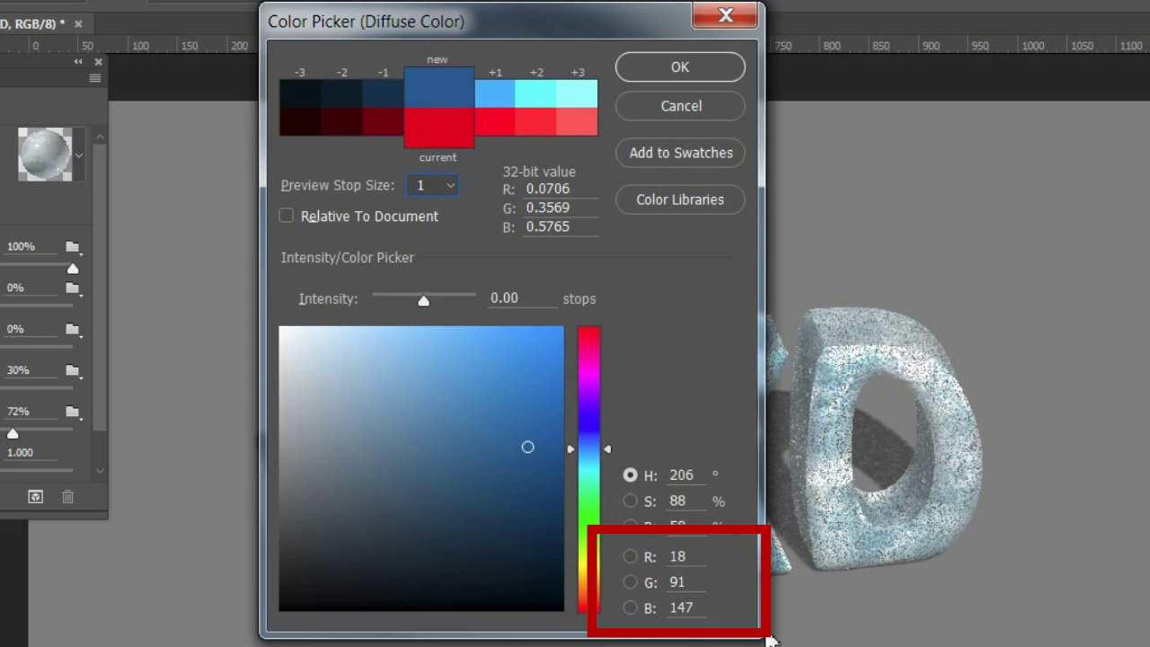
{"action": "left_click", "coordinate": [680, 68]}
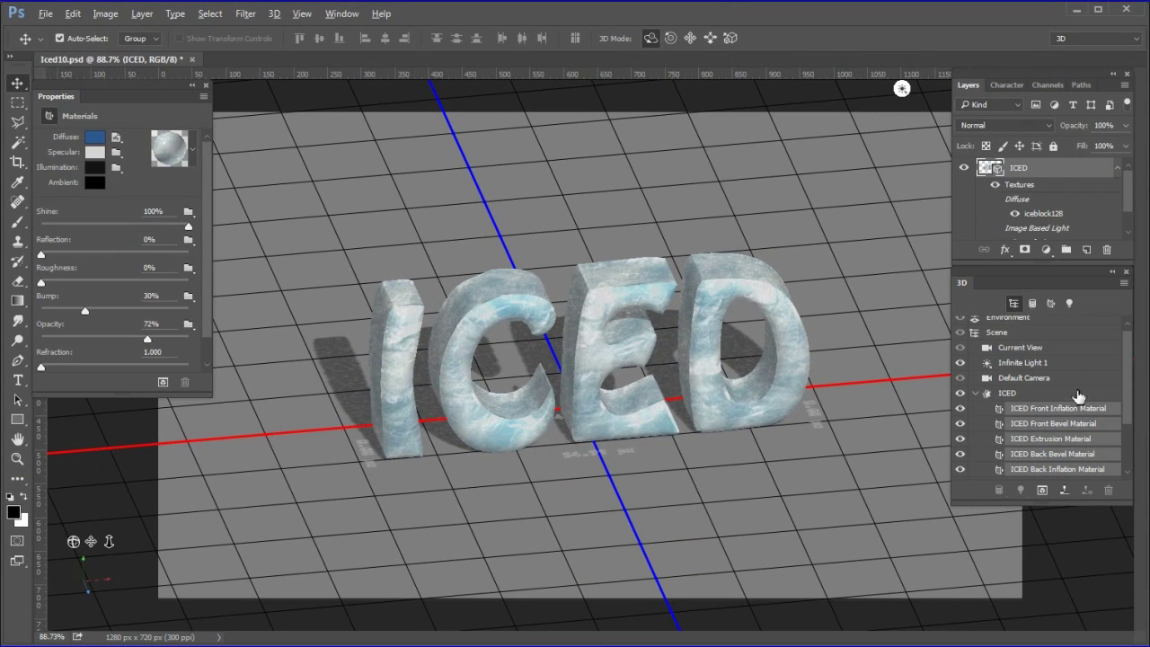
{"action": "left_click", "coordinate": [1077, 395]}
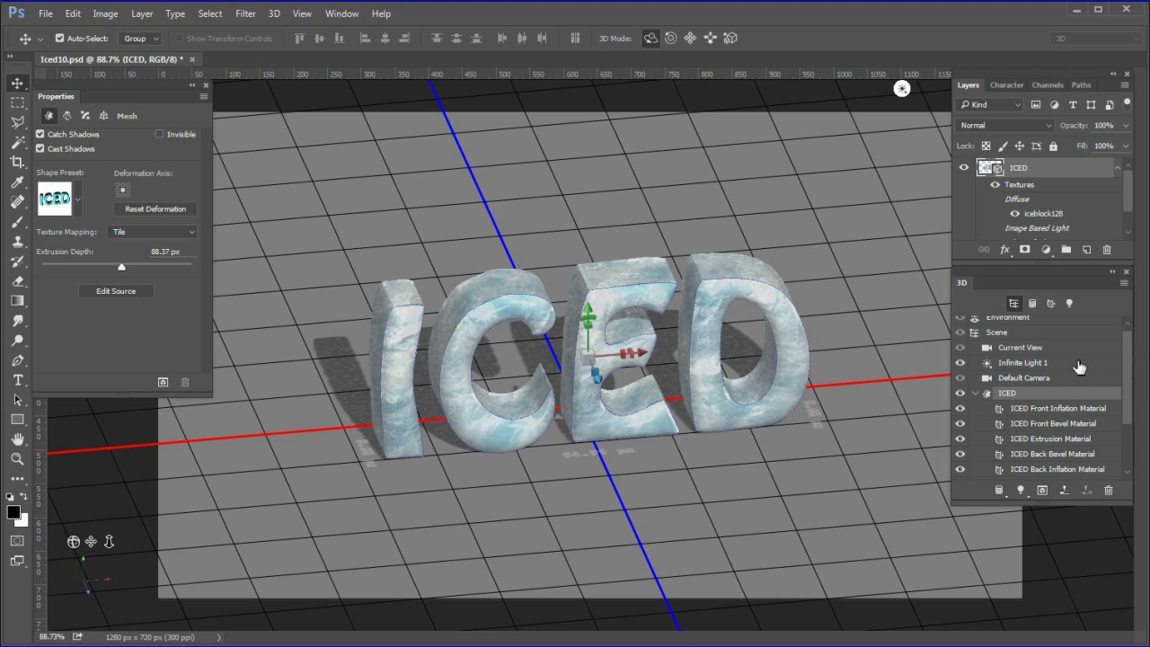
- Turn Infinite Light 1 to shine from a new direction at 92% intensity
{"action": "left_click", "coordinate": [1079, 365]}
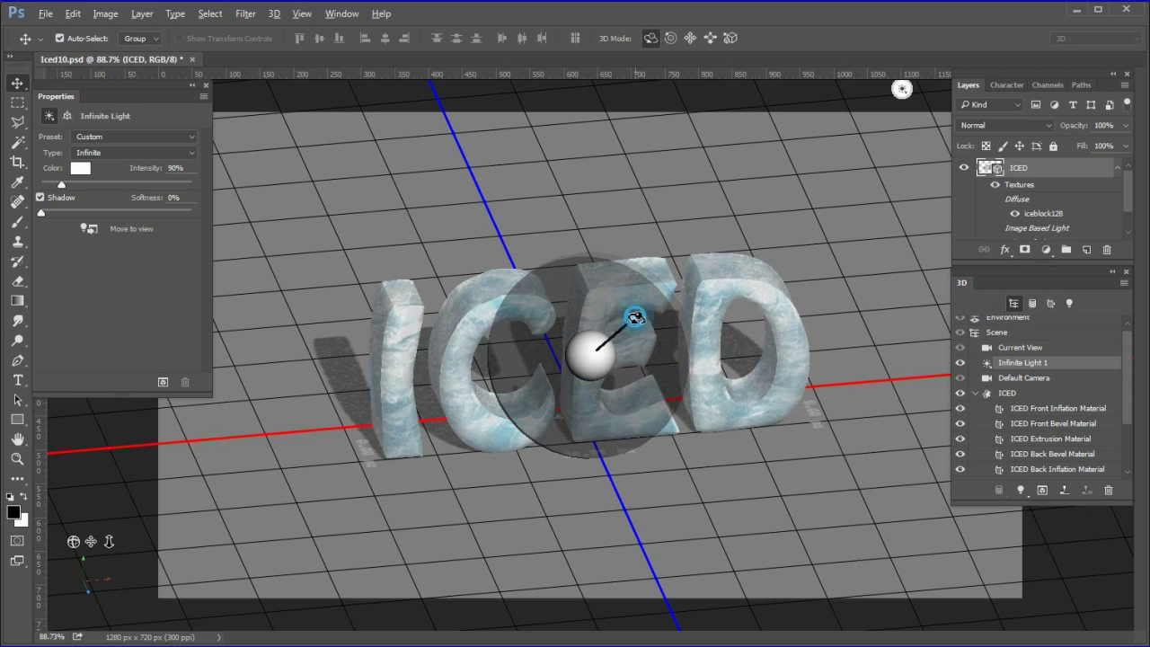
{"action": "mouse_move", "coordinate": [635, 316]}
{"action": "left_mouse_down"}
{"action": "mouse_move", "coordinate": [620, 319]}
{"action": "mouse_move", "coordinate": [629, 306]}
{"action": "left_mouse_up"}
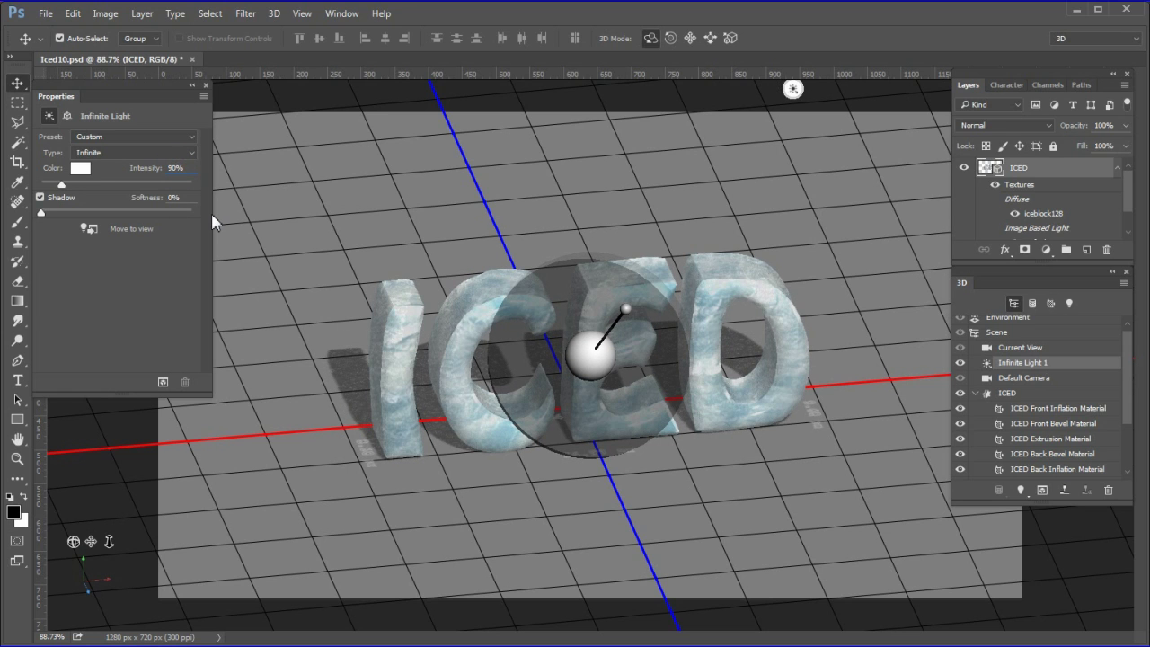
{"action": "key", "text": "Up"}
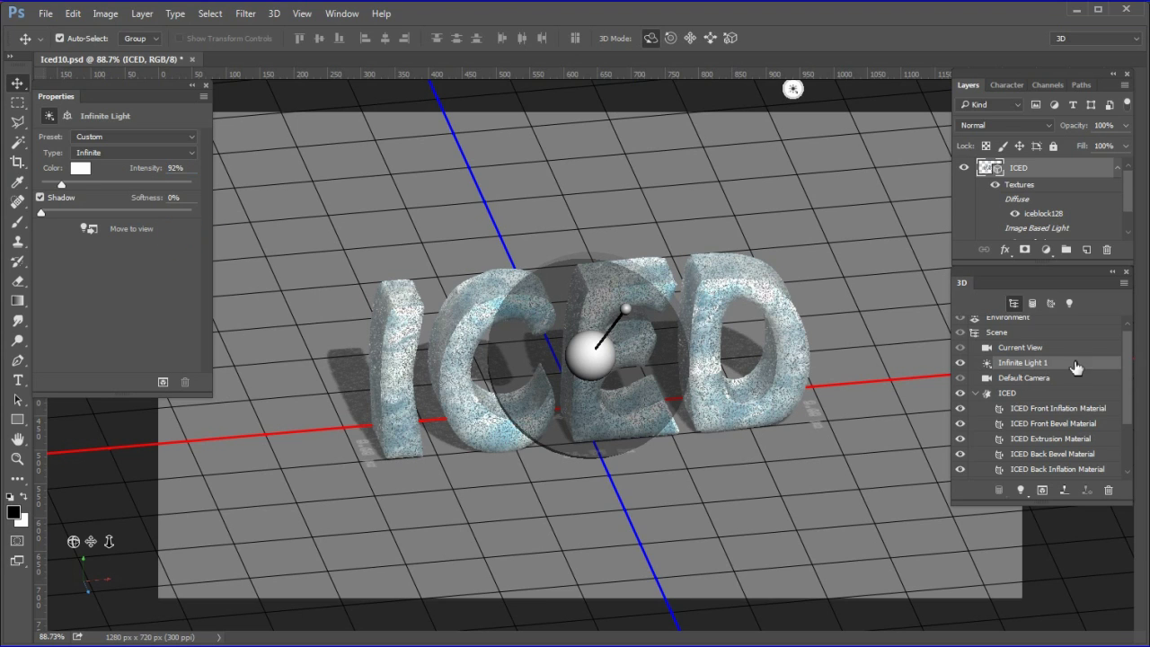
{"action": "left_click", "coordinate": [1043, 392]}
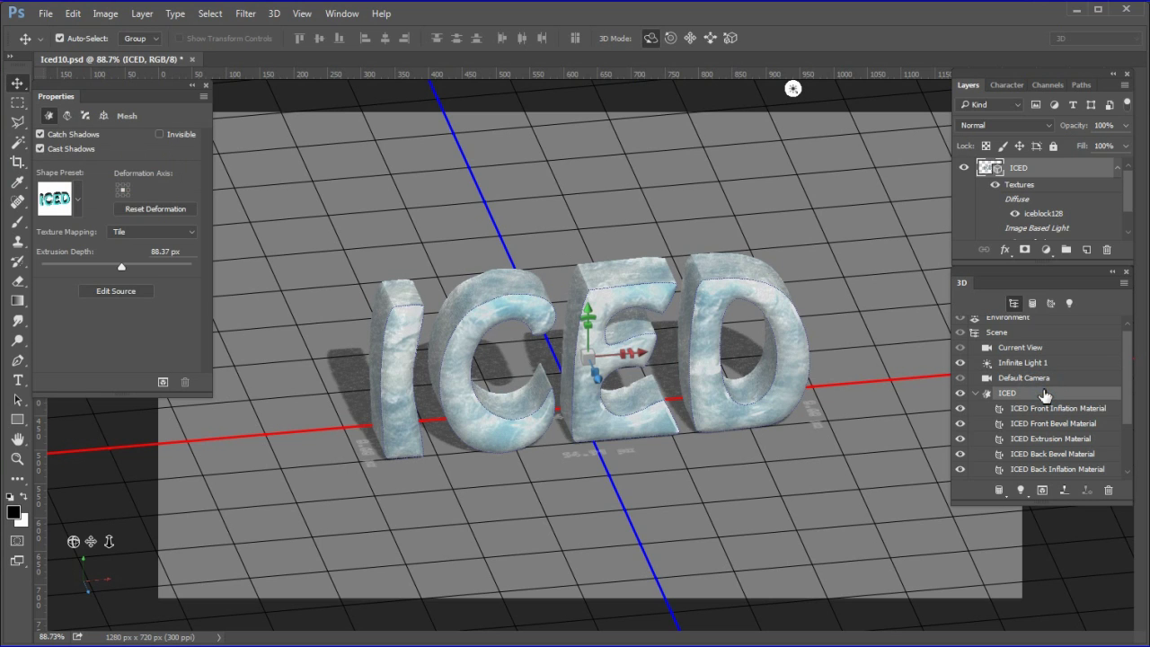
- Hide the Background layer and run a full-quality render of the ICED scene over transparency
{"action": "left_click_drag", "start_coordinate": [1128, 183], "coordinate": [1129, 209]}
{"action": "left_click", "coordinate": [964, 230]}
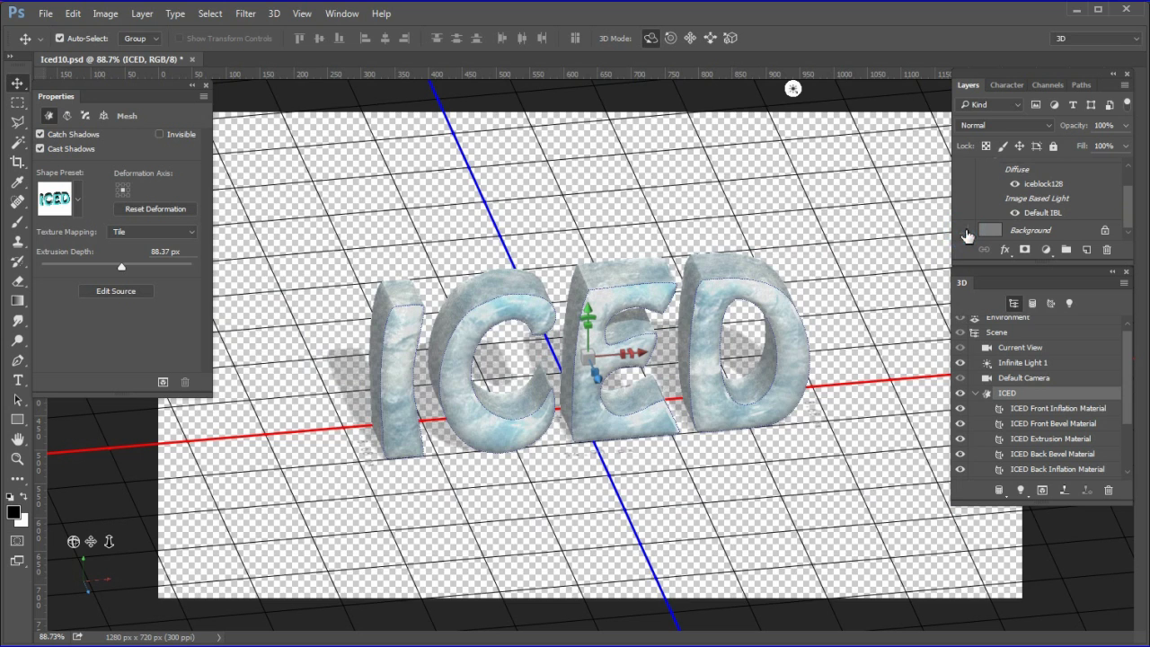
{"action": "left_click", "coordinate": [164, 384]}
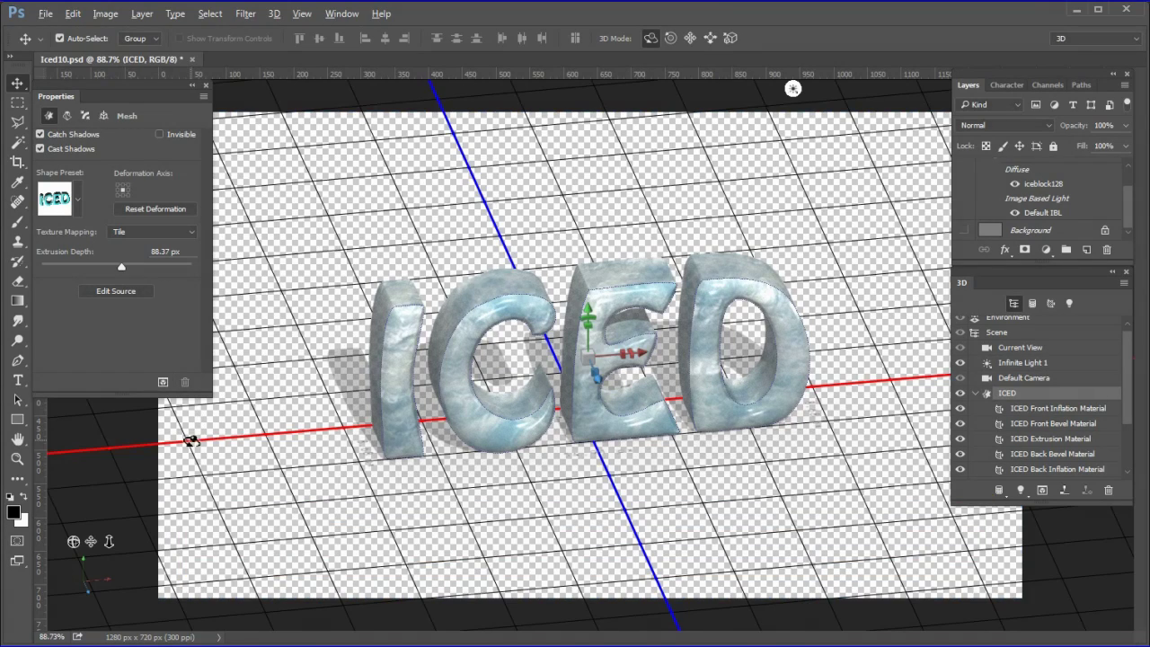
{"action": "left_click_drag", "start_coordinate": [1134, 218], "coordinate": [1130, 197]}
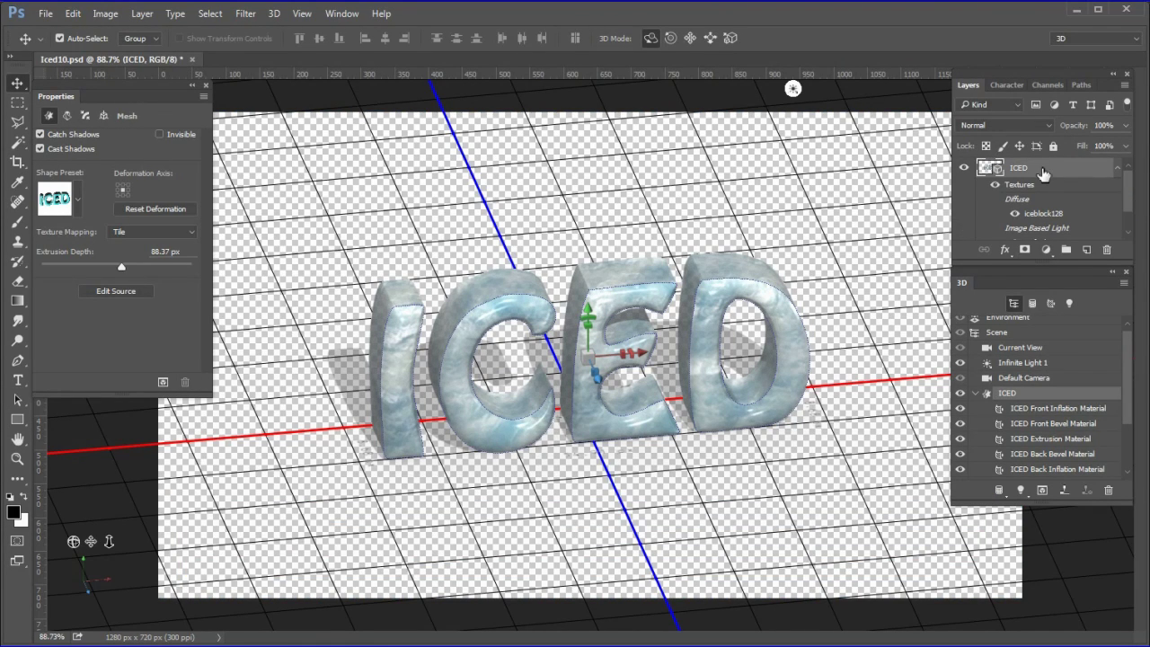
- Duplicate the ICED layer as a new layer named 'ICED 2D'
{"action": "right_click", "coordinate": [1042, 170]}
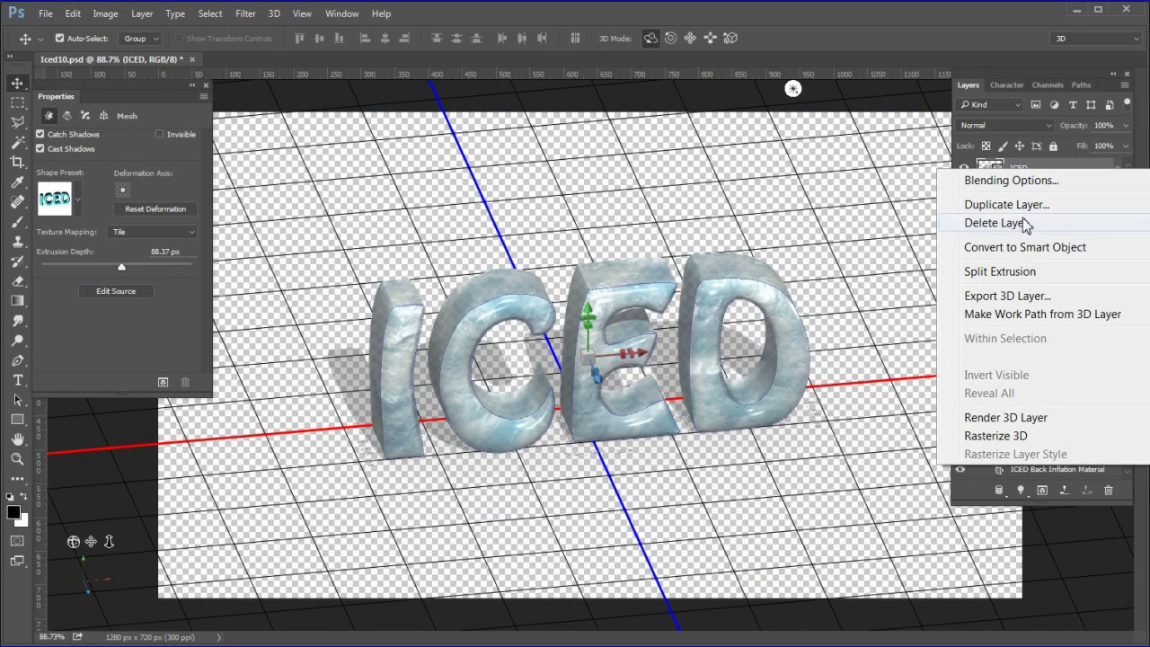
{"action": "left_click", "coordinate": [1075, 207]}
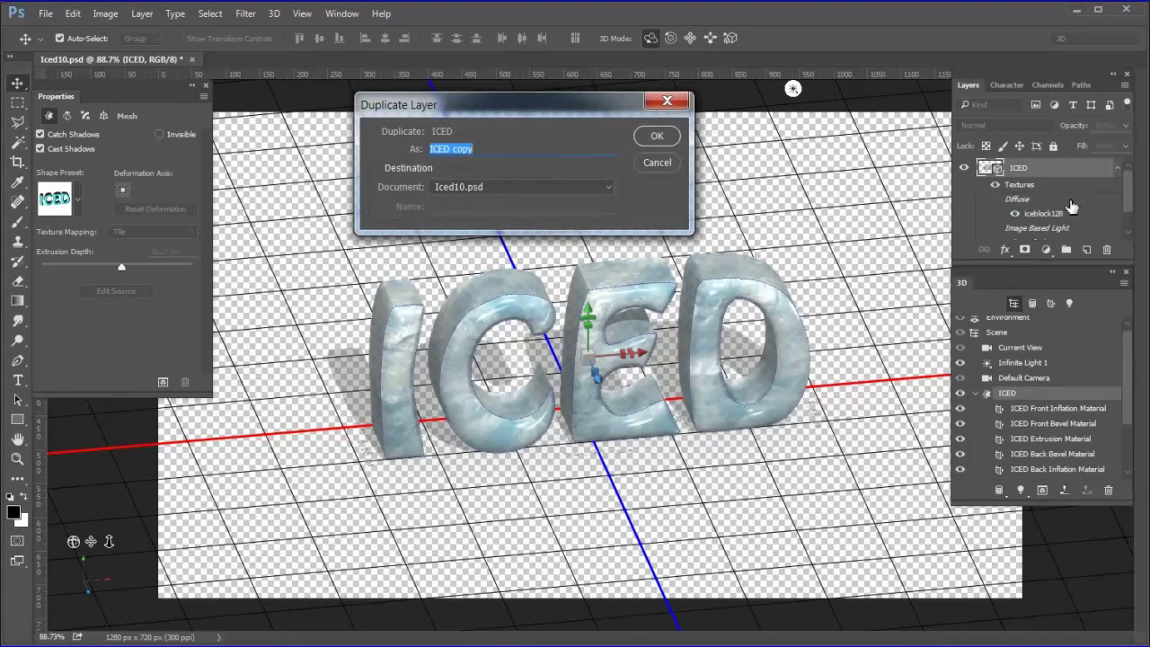
{"action": "type", "text": "ICED 2D"}
{"action": "left_click", "coordinate": [662, 135]}
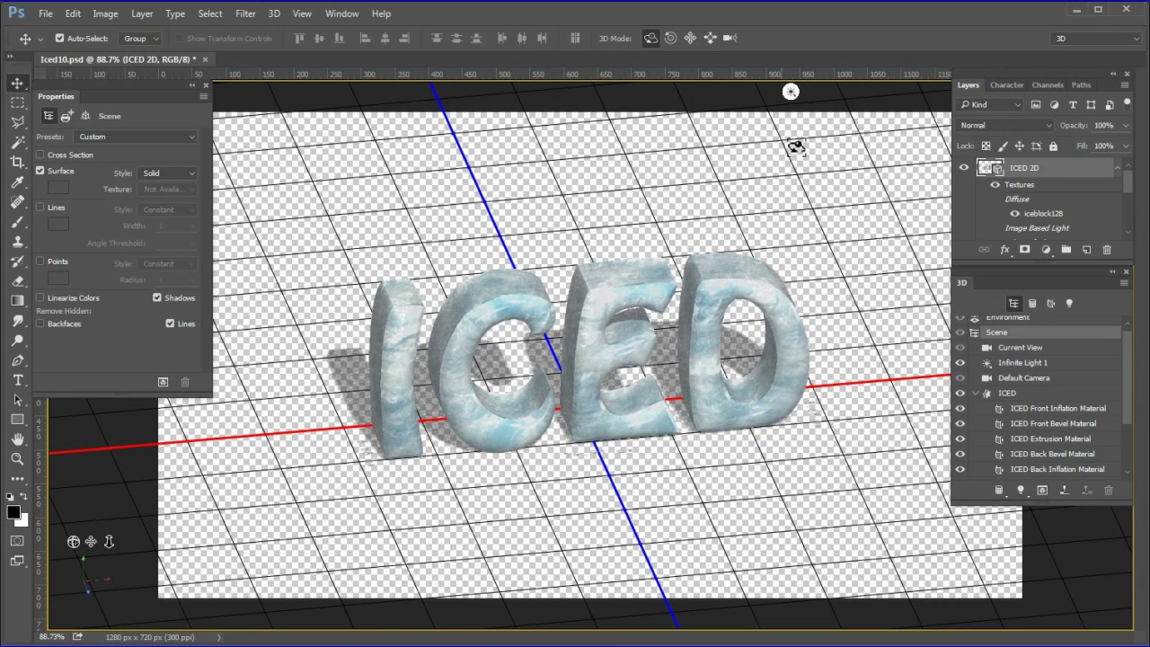
- Convert the ICED 2D layer into a smart object
{"action": "left_click", "coordinate": [1060, 173]}
{"action": "right_click", "coordinate": [1060, 173]}
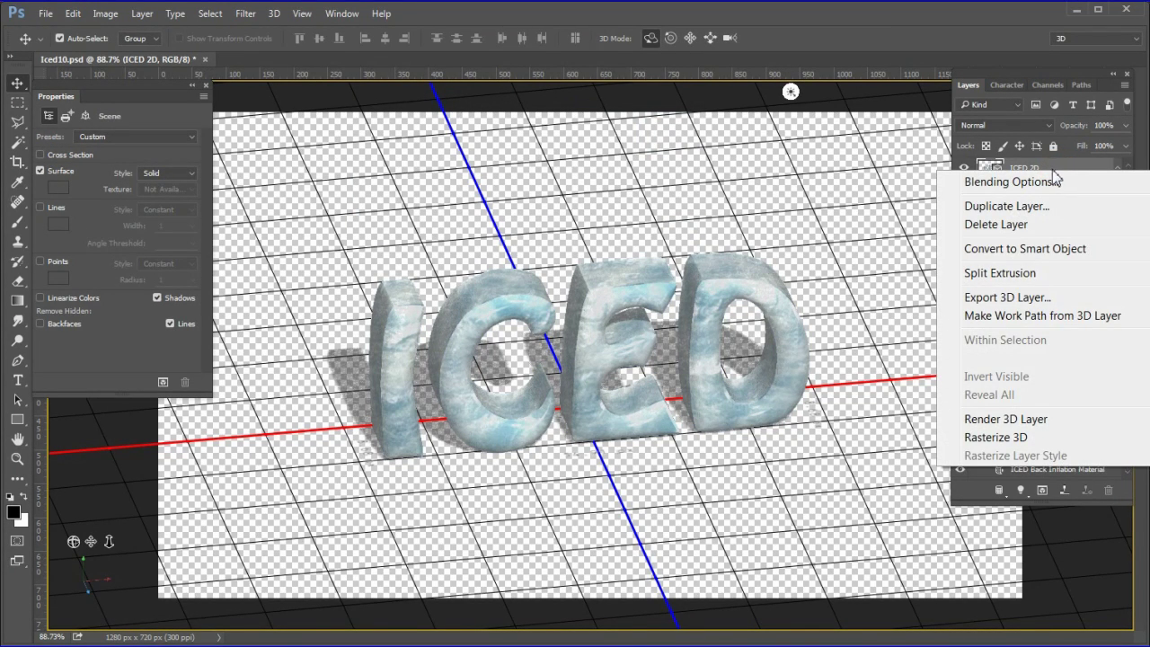
{"action": "left_click", "coordinate": [1032, 251]}
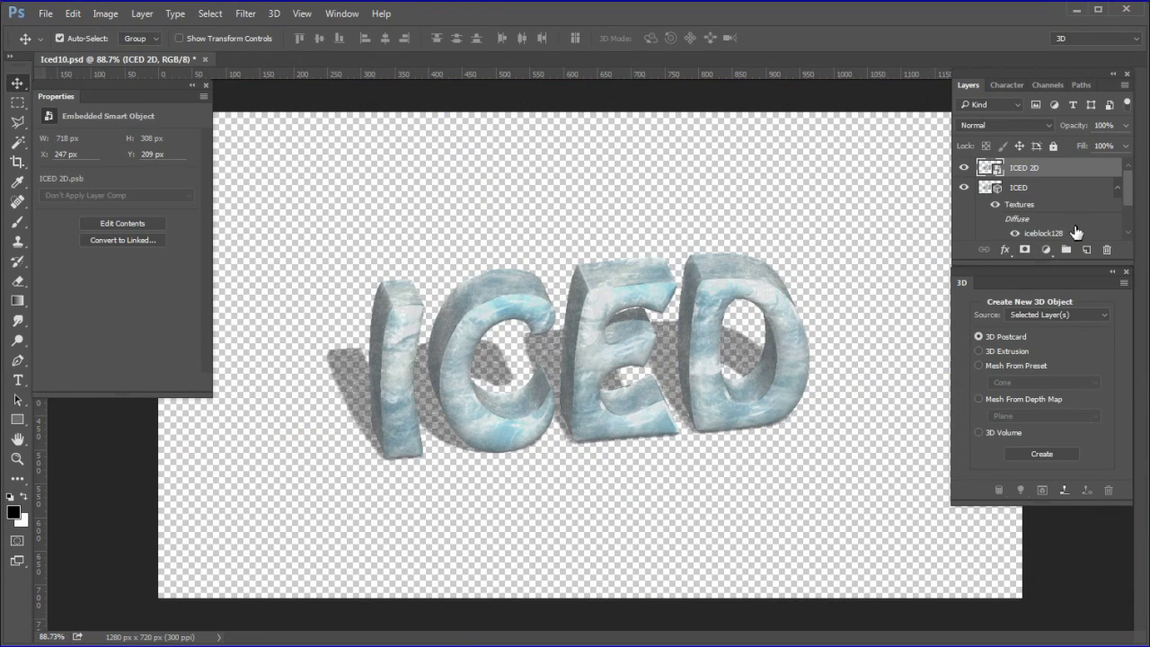